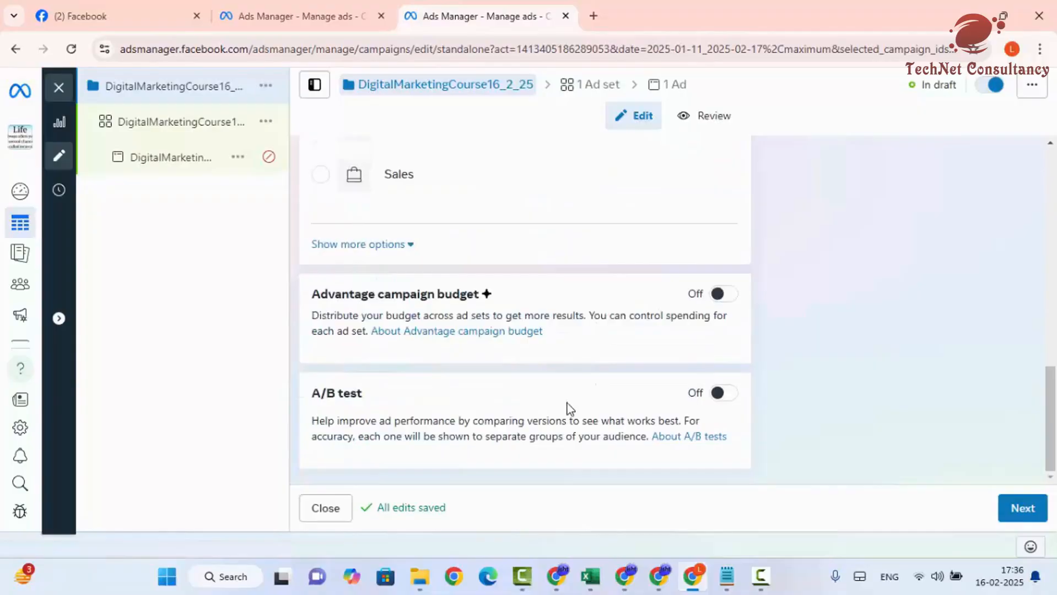
- Go from the campaign settings to the DigitalMarketingCourse16_2_25AdSet ad set editing page
scroll(567, 408, up, 10)
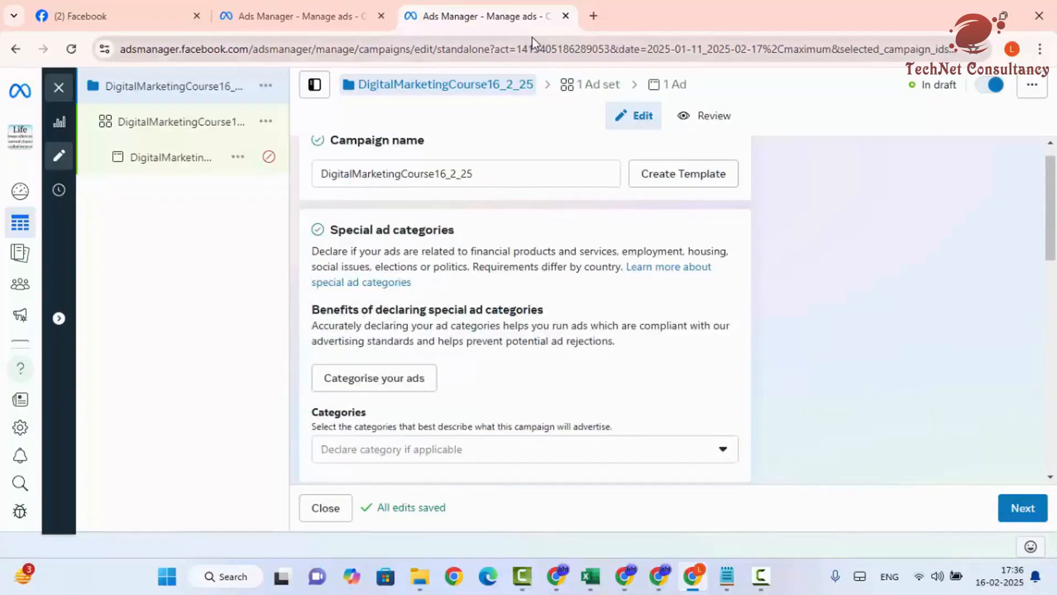
click(570, 88)
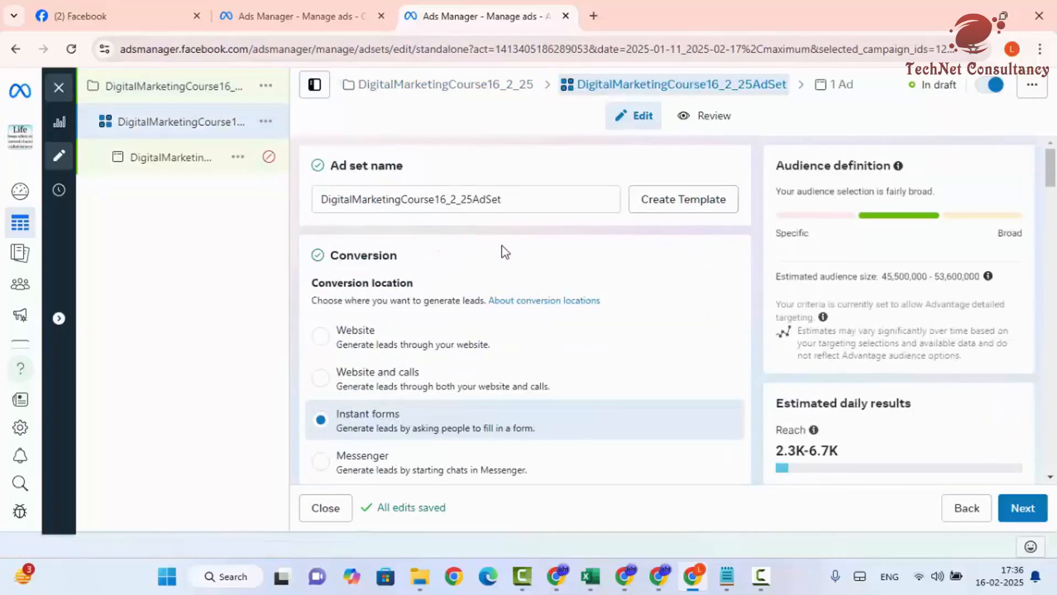
scroll(501, 261, down, 3)
scroll(465, 274, down, 2)
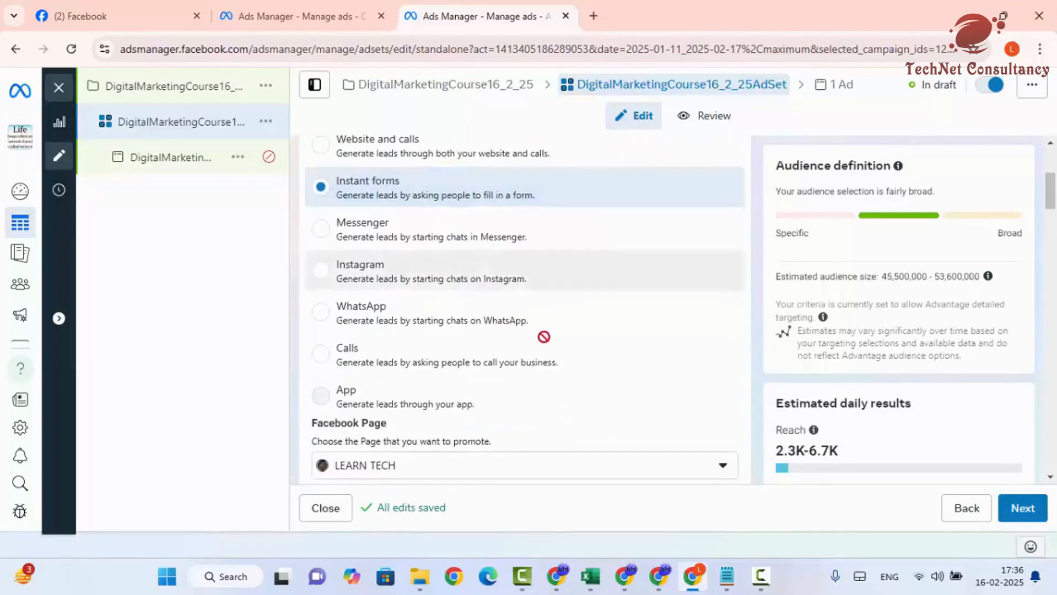
scroll(593, 397, down, 4)
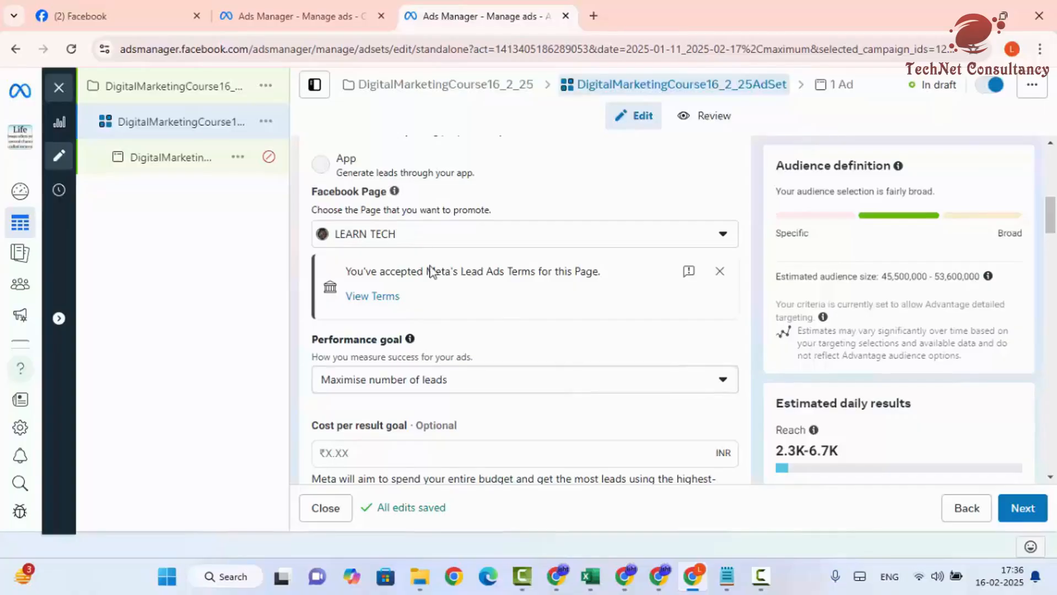
scroll(432, 270, down, 5)
scroll(429, 342, down, 5)
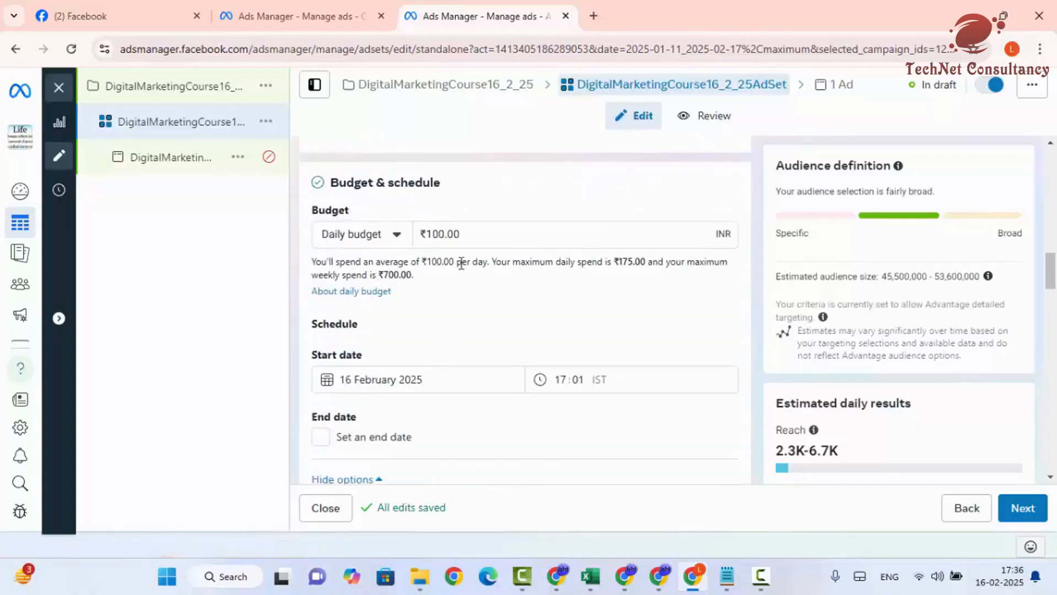
scroll(491, 290, down, 4)
scroll(496, 365, down, 10)
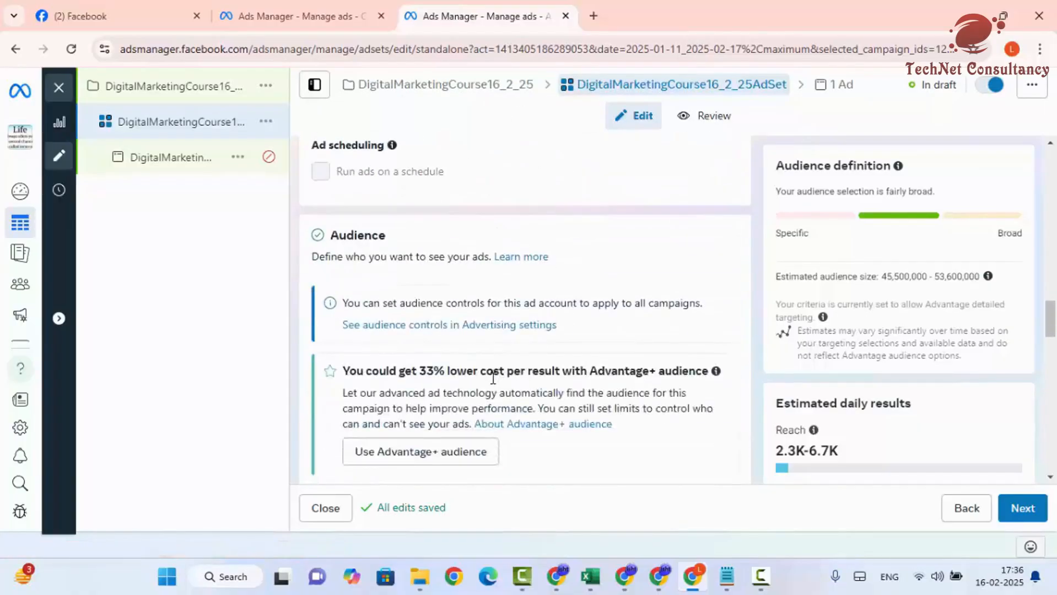
scroll(490, 381, down, 7)
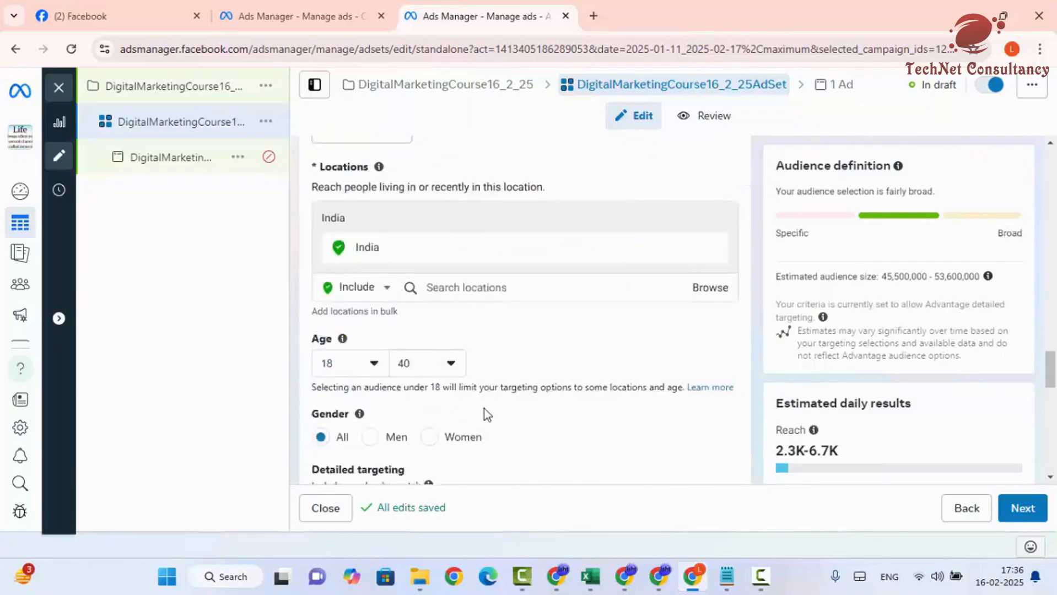
scroll(485, 416, down, 1)
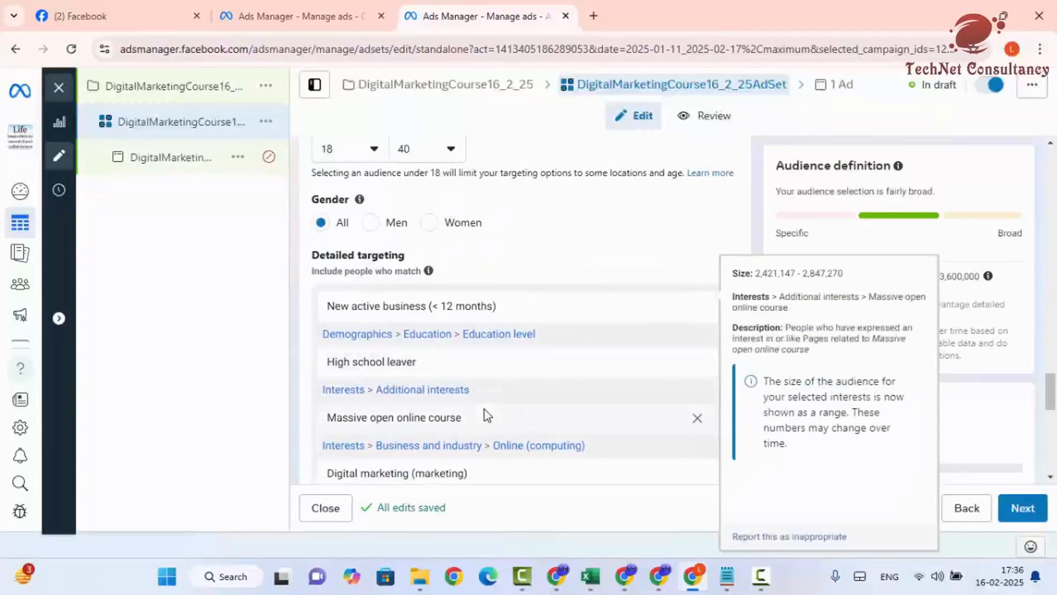
scroll(485, 416, up, 1)
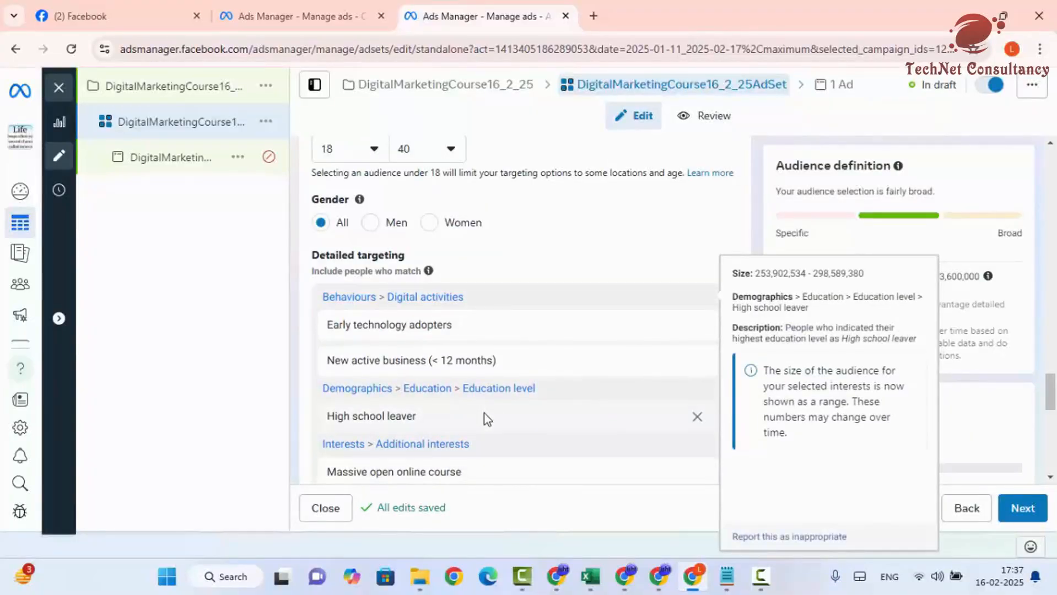
scroll(485, 414, down, 8)
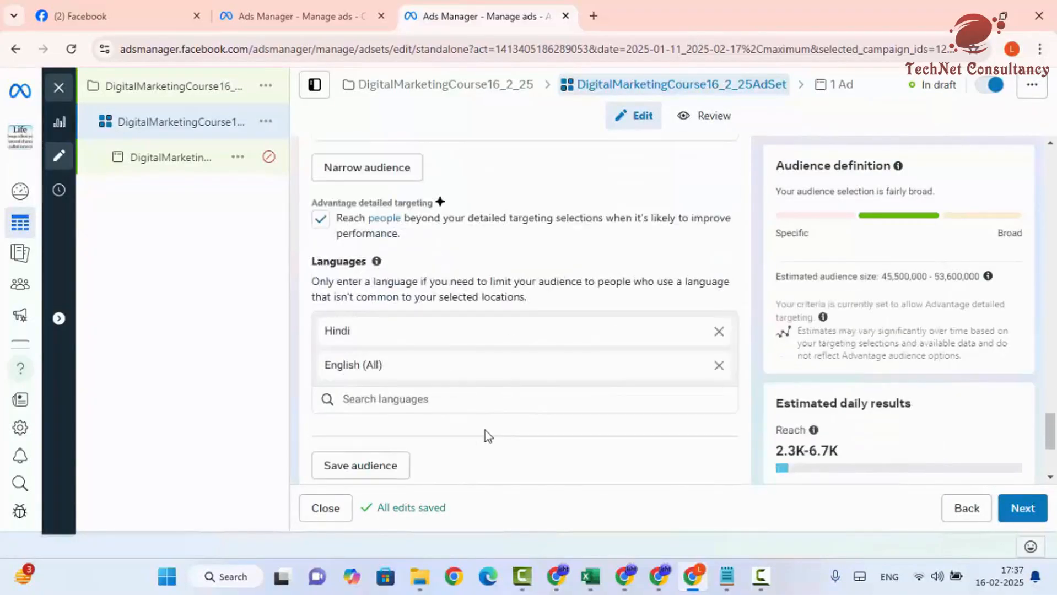
scroll(484, 430, down, 4)
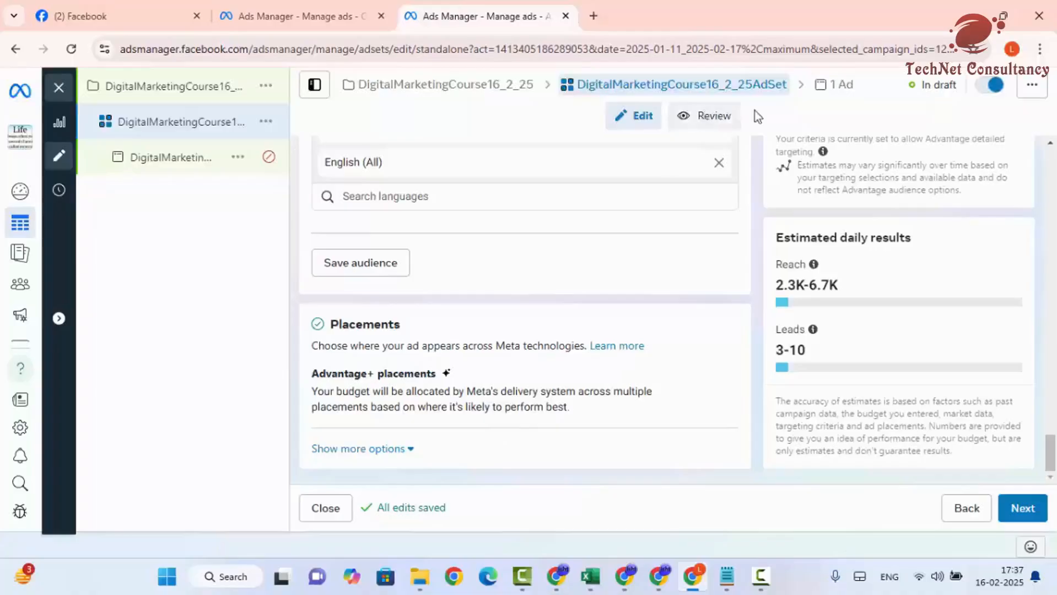
- Switch to the ad-level settings and show the image or video options under Ad creative
click(836, 86)
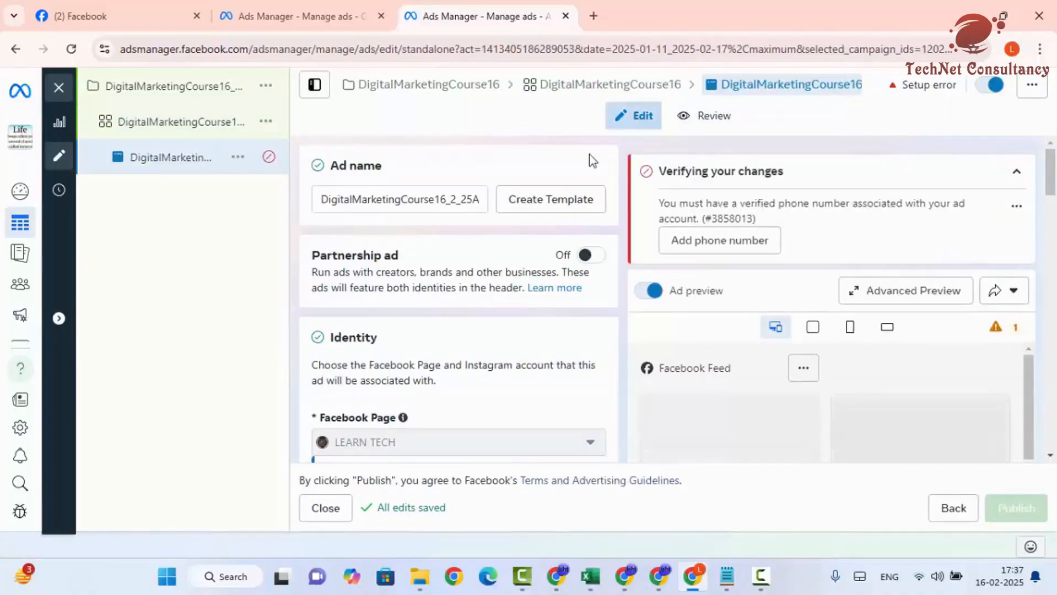
scroll(538, 264, down, 6)
scroll(513, 319, down, 12)
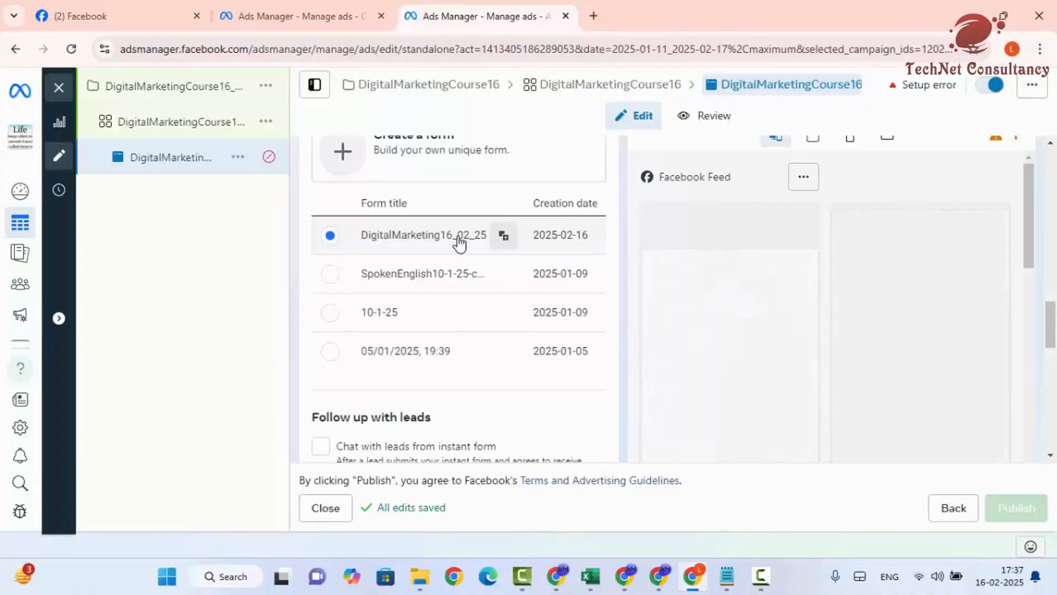
scroll(457, 319, down, 10)
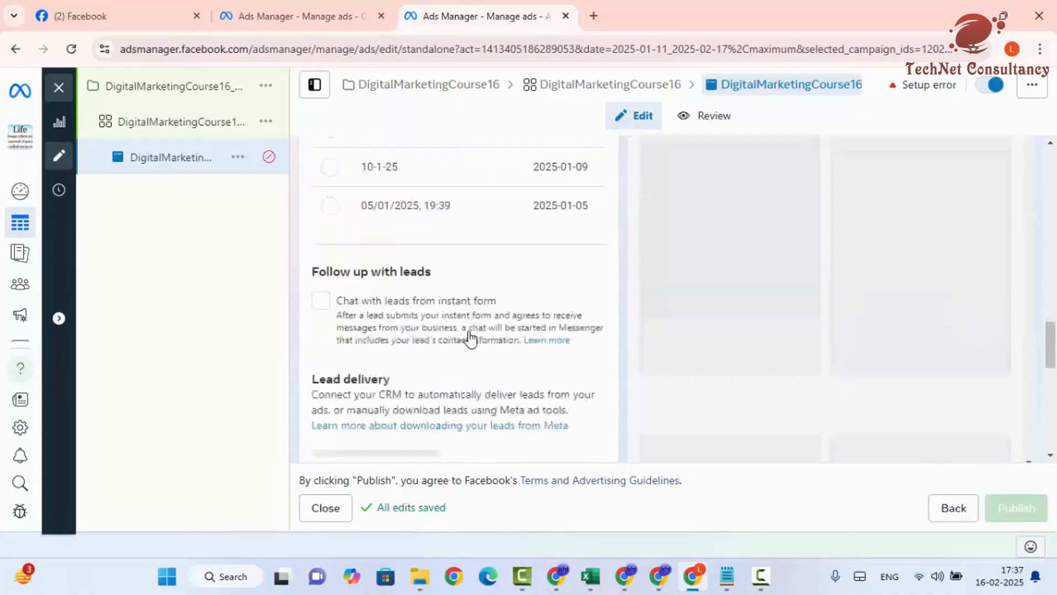
scroll(466, 354, down, 5)
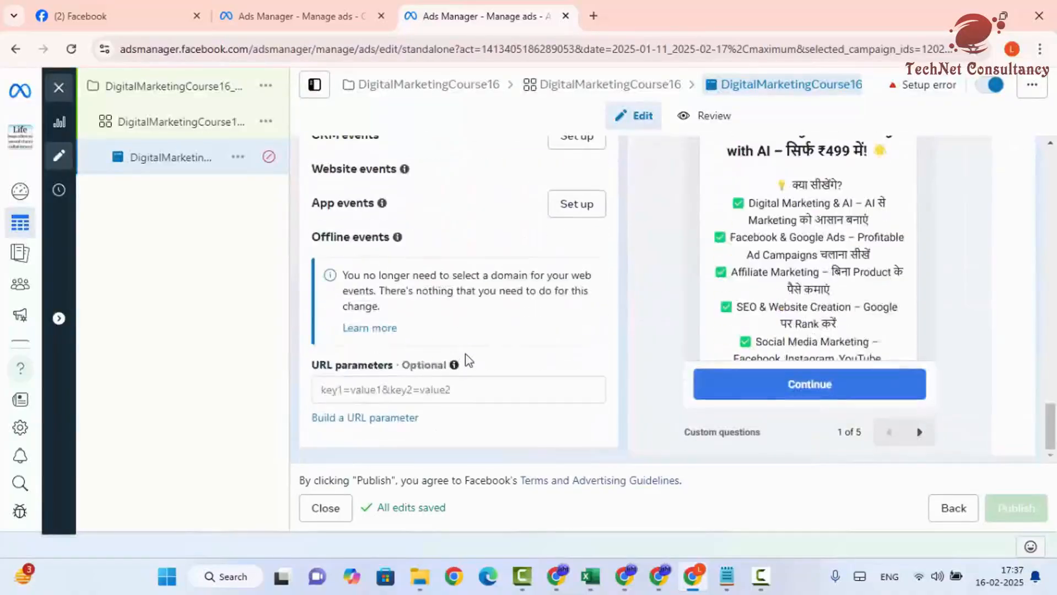
scroll(469, 361, up, 2)
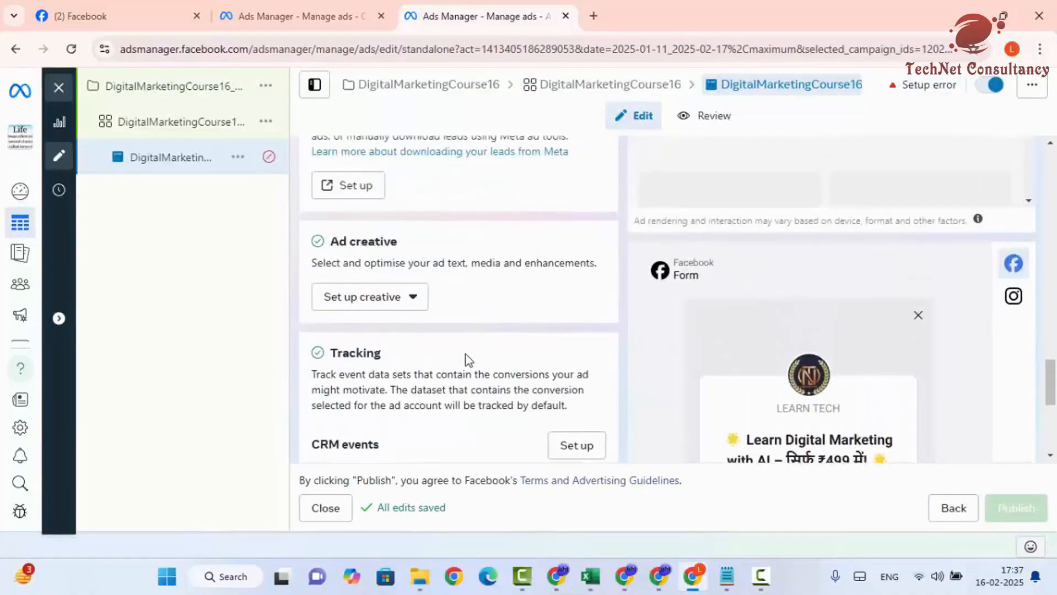
click(396, 309)
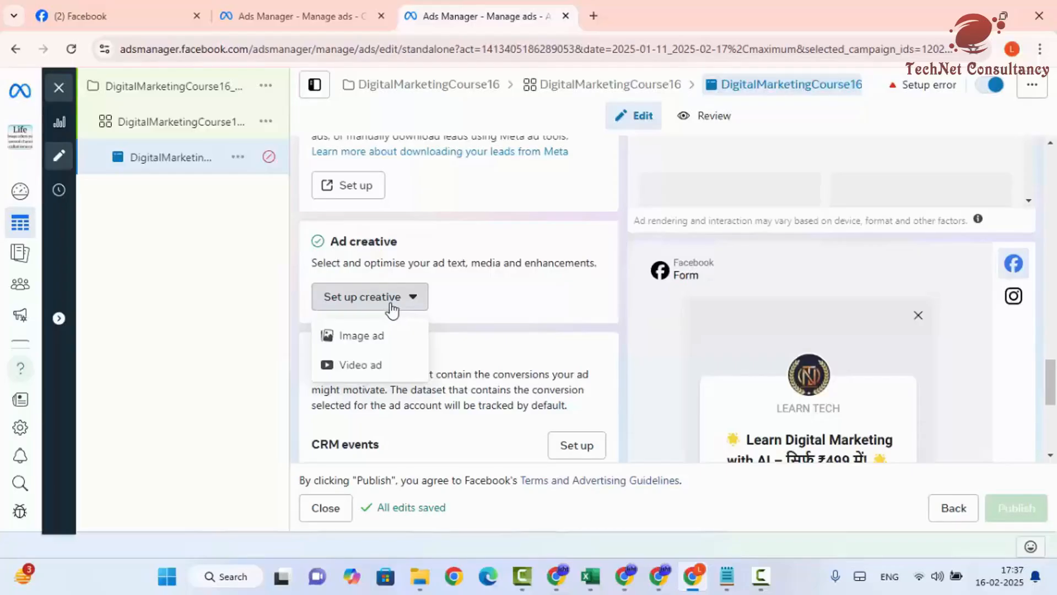
- Choose Image ad and enter primary text 'Become a Digital Marketing Pro for Just ₹499!'
click(377, 346)
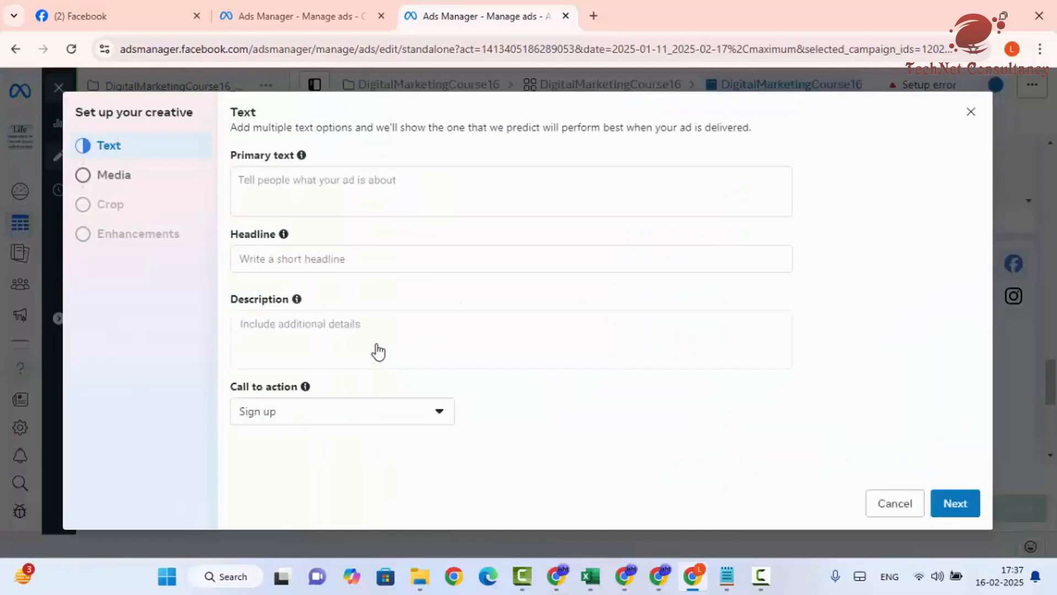
click(242, 179)
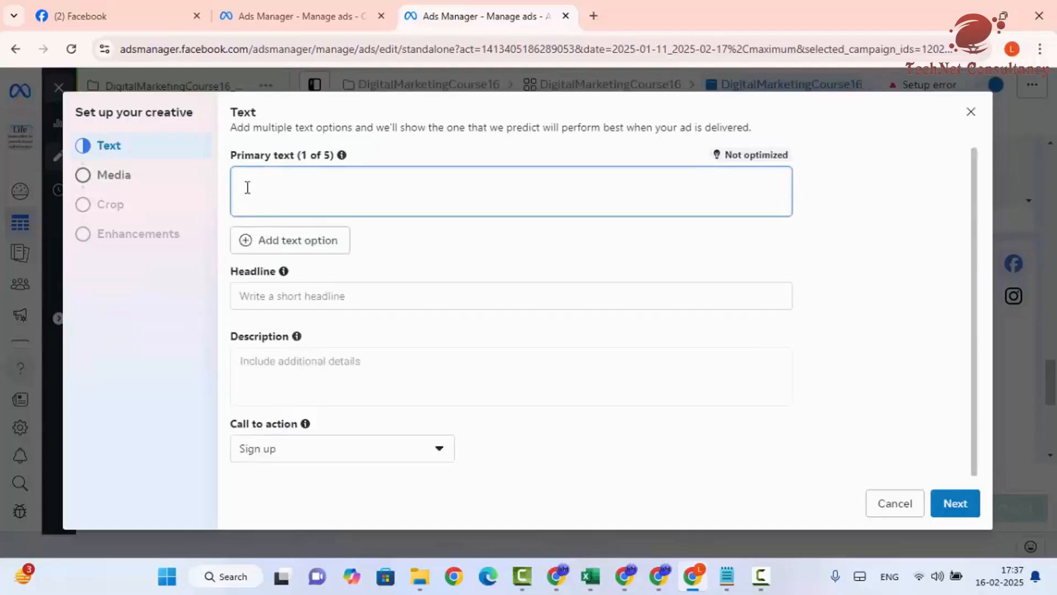
click(261, 295)
click(261, 401)
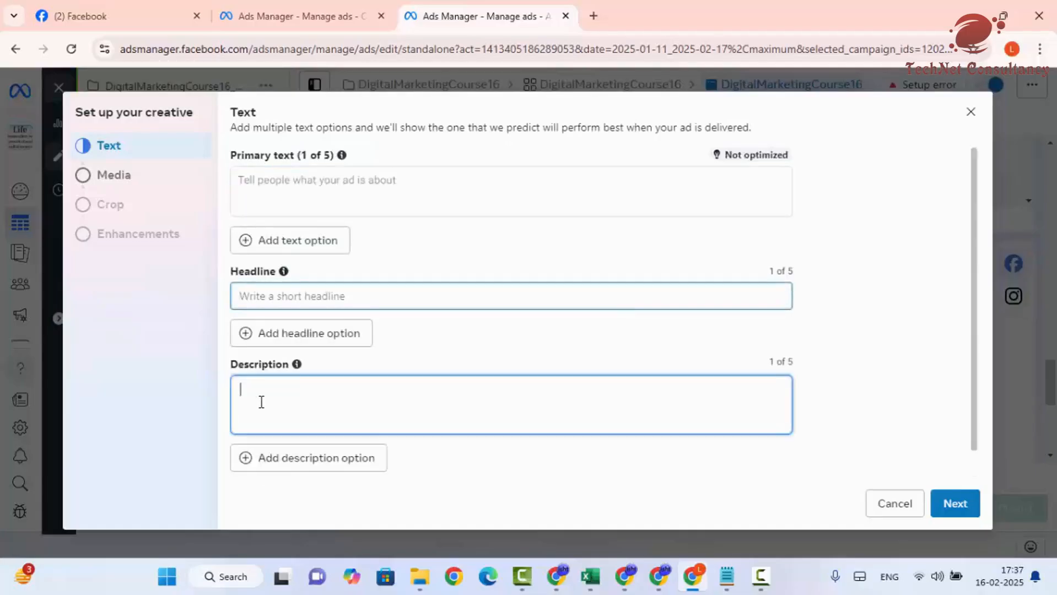
scroll(261, 401, down, 2)
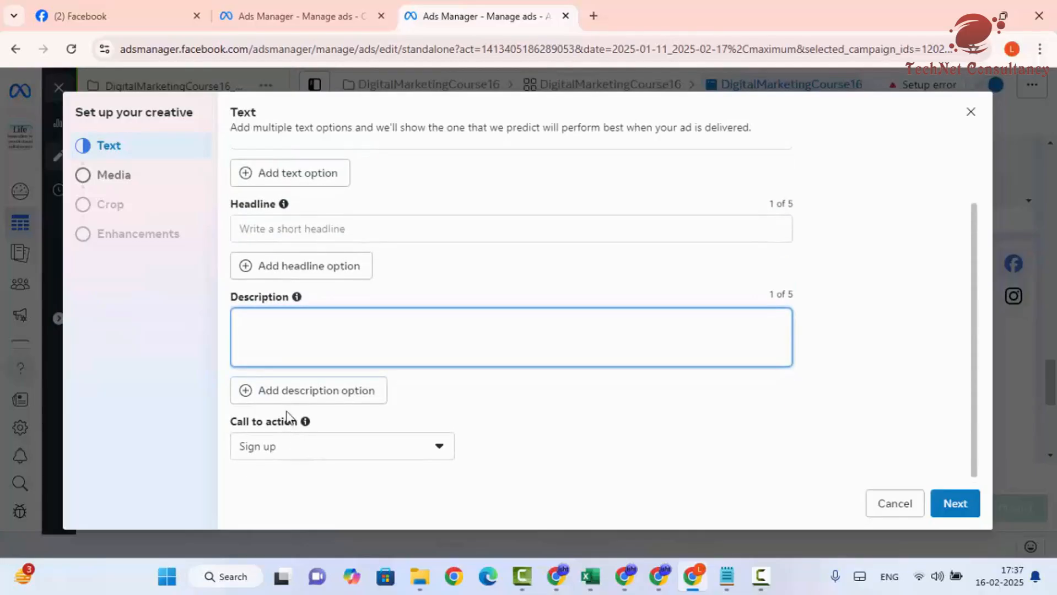
scroll(300, 351, up, 2)
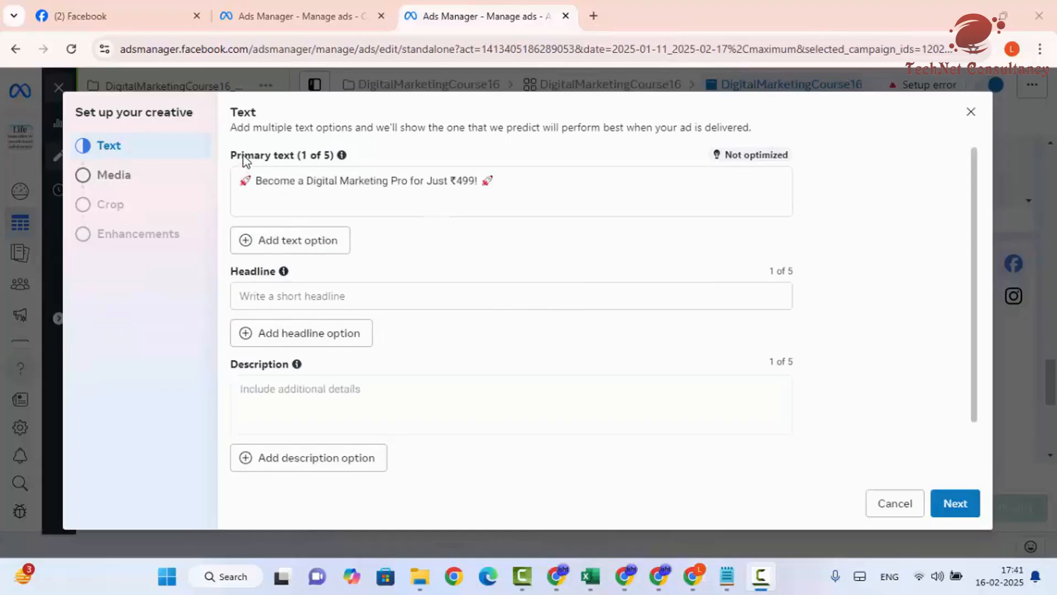
- Highlight the primary text, headline and description sections, and show the call-to-action choices
drag(234, 154, 337, 156)
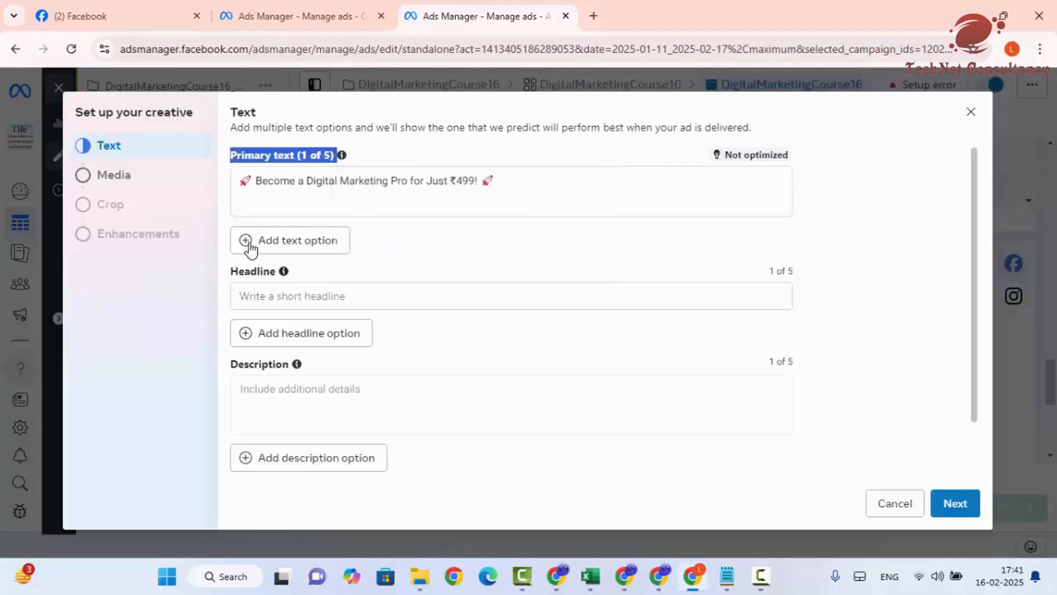
drag(232, 273, 309, 277)
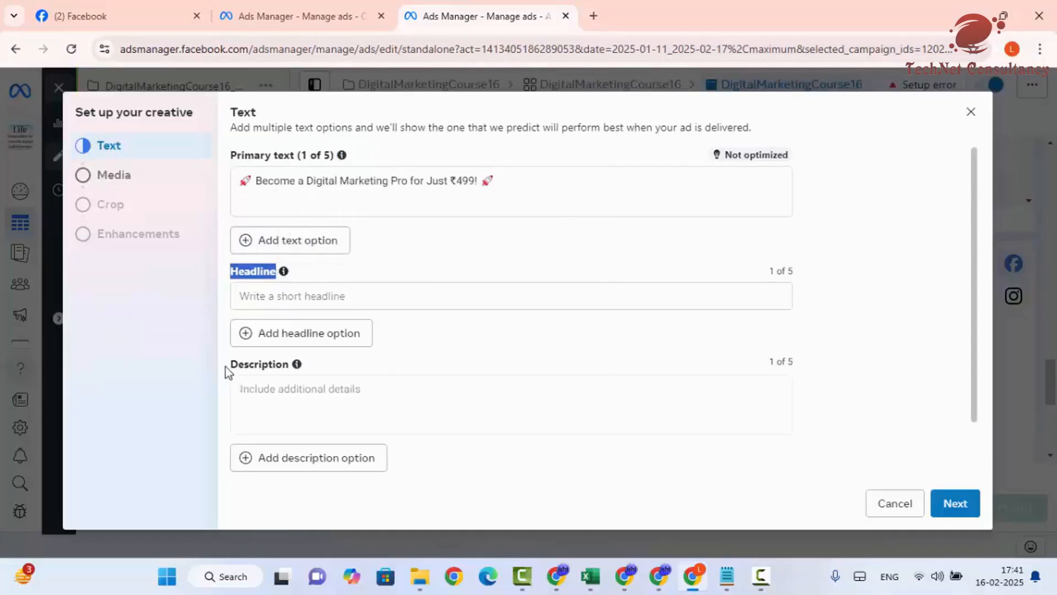
drag(226, 366, 314, 368)
scroll(317, 386, down, 2)
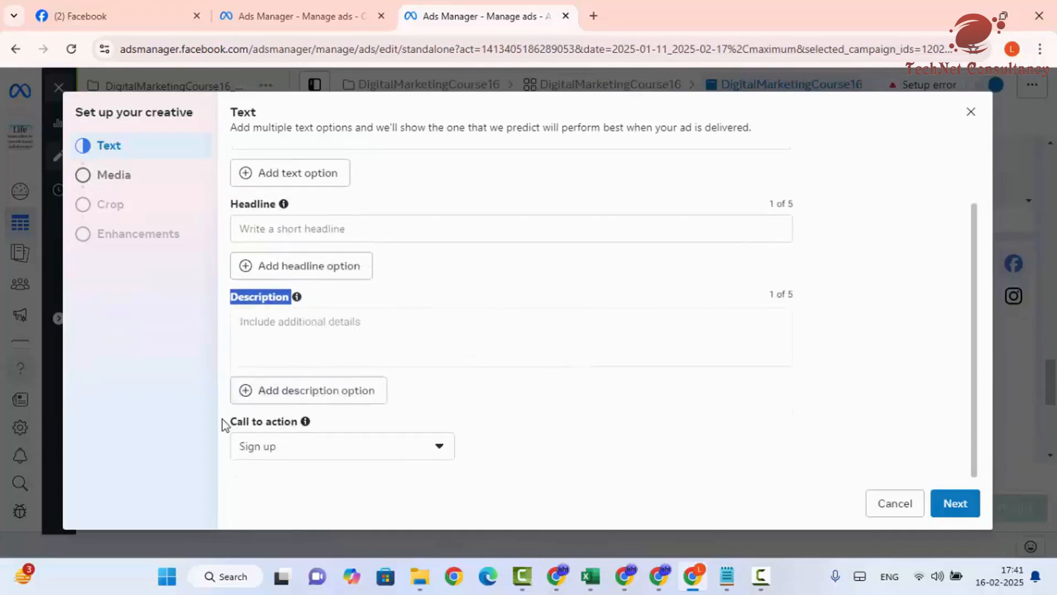
click(287, 449)
click(287, 449)
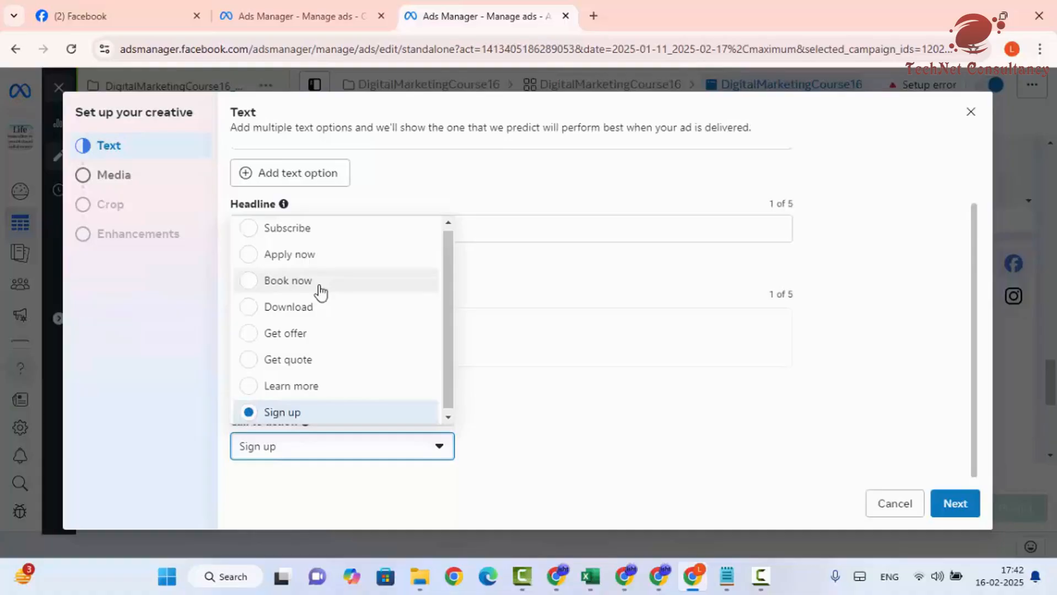
- Change the call to action to Learn more and clear the primary text completely
click(295, 386)
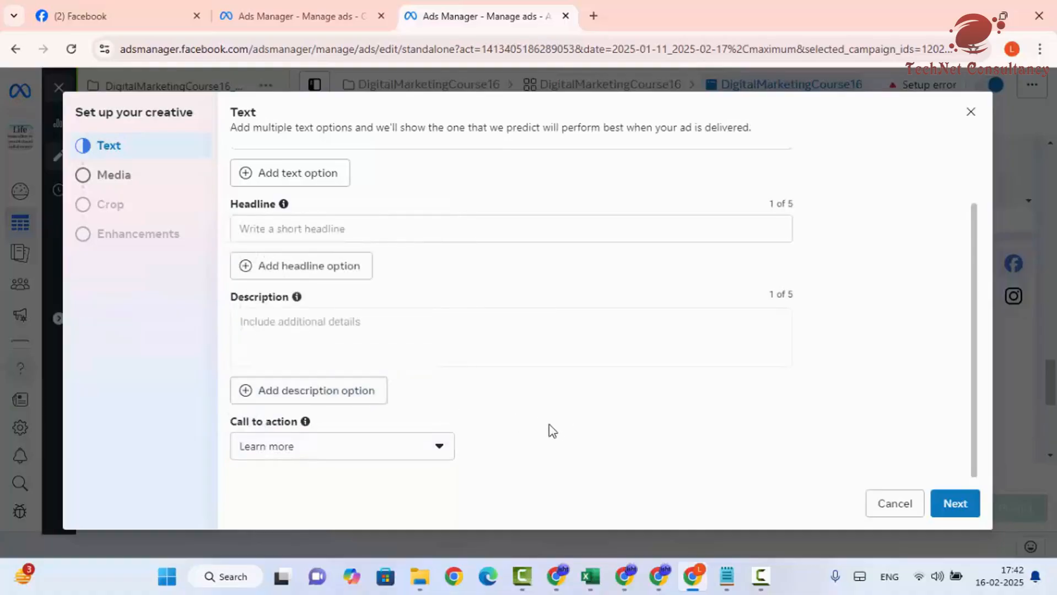
scroll(514, 420, up, 2)
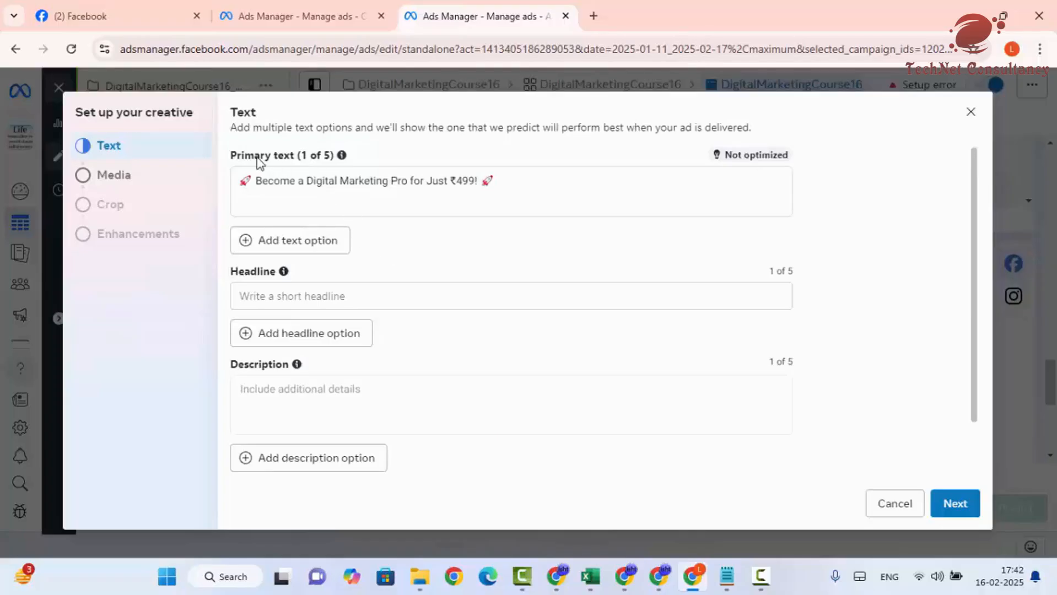
drag(524, 184, 296, 156)
click(239, 179)
key(Delete)
key(Delete)
key(Delete)
key(Delete)
key(Delete)
key(Delete)
key(Delete)
key(Delete)
key(Delete)
key(Delete)
key(Delete)
key(Delete)
key(Delete)
key(Delete)
key(Delete)
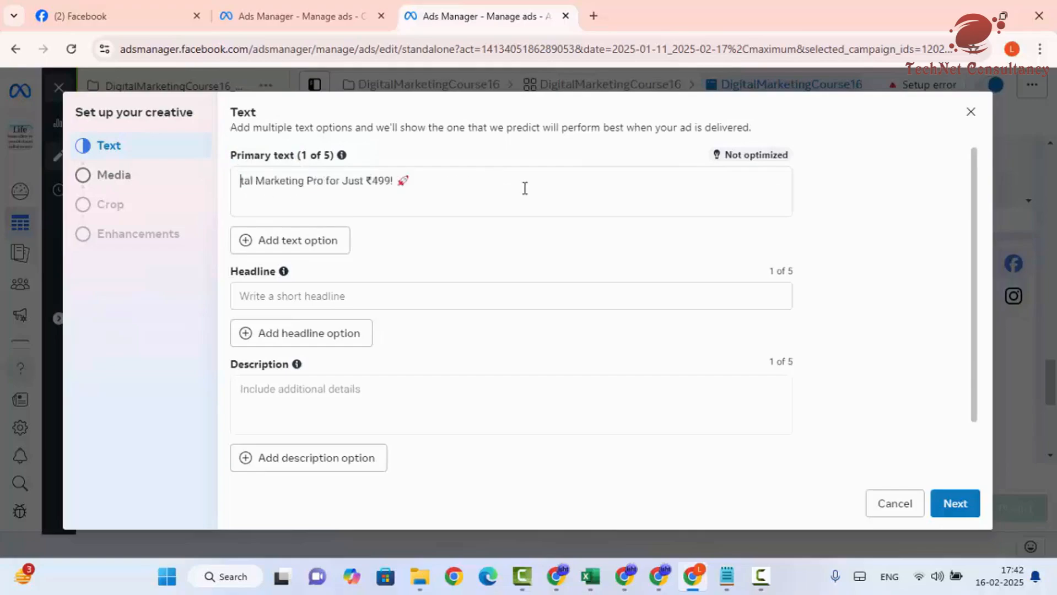
drag(413, 179, 231, 172)
key(BackSpace)
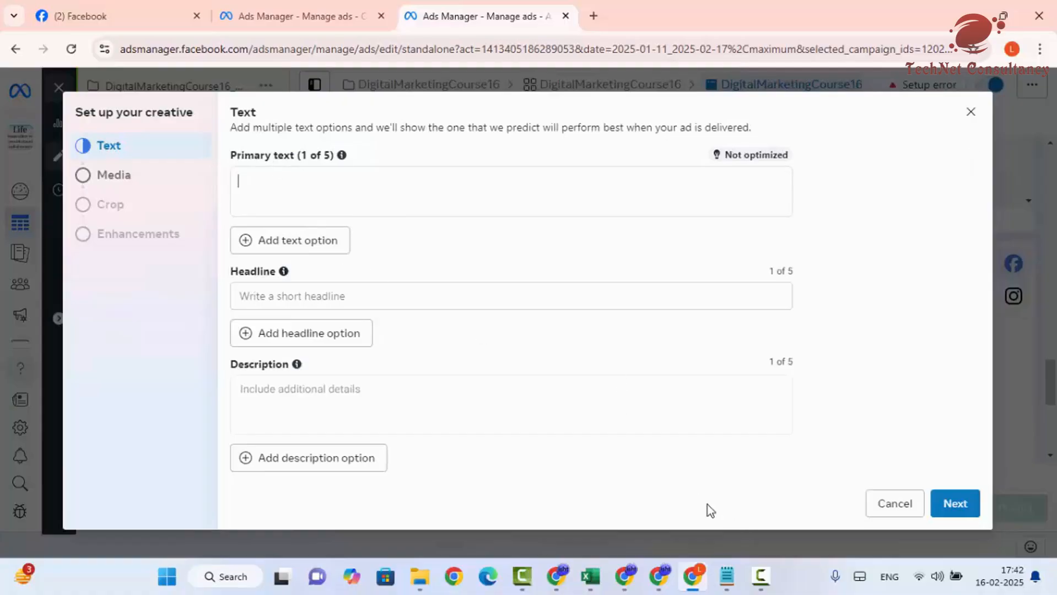
- Copy the creative-text prompt line from the course notes in Notepad
mouse_move(726, 576)
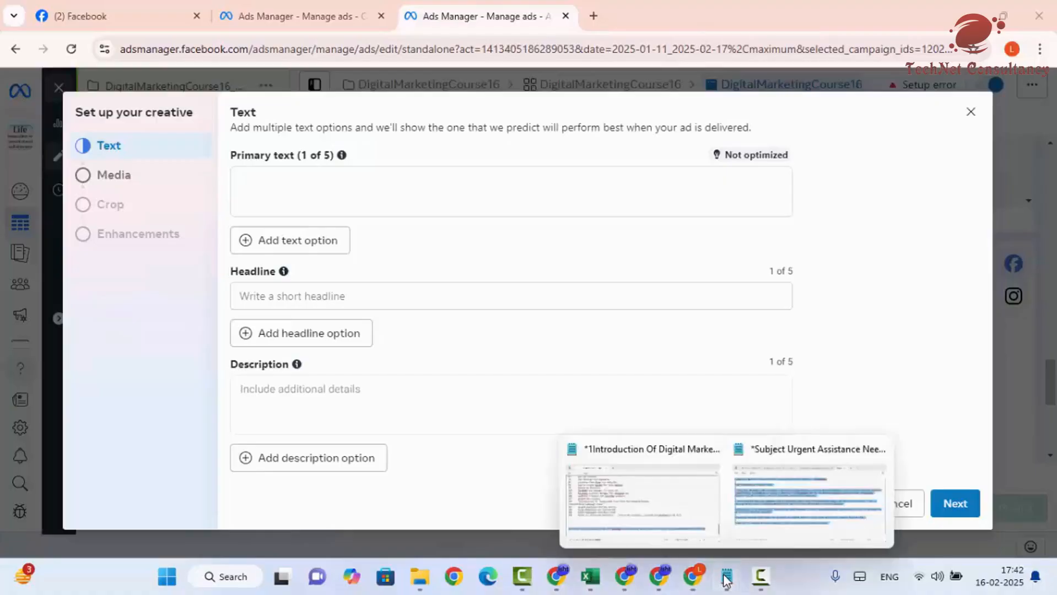
click(603, 507)
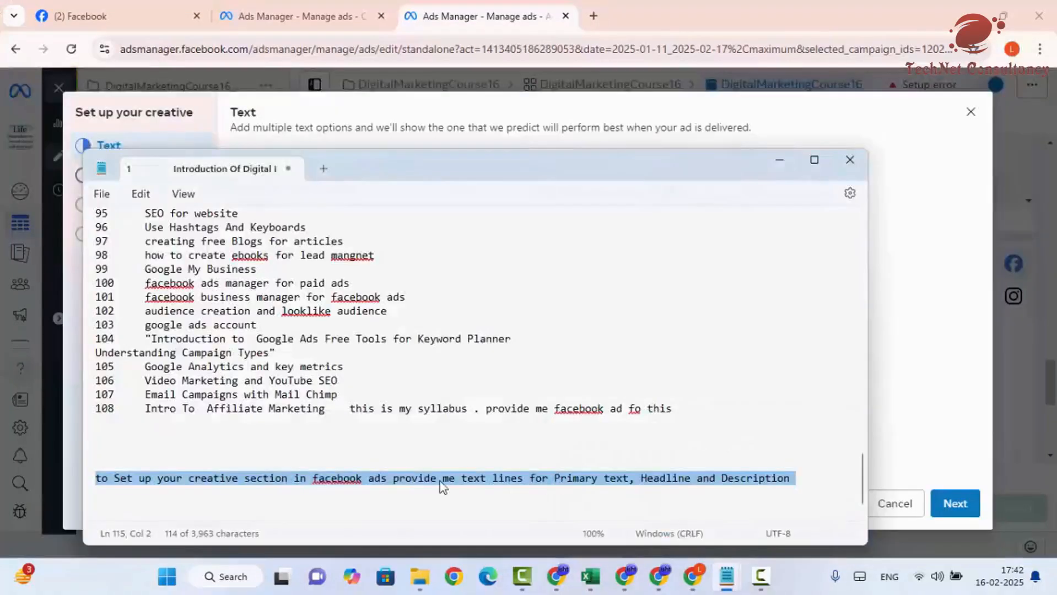
right_click(125, 485)
click(189, 271)
- Send ChatGPT the pasted prompt plus 'for digital marketing ad' and copy the suggested primary text
click(659, 576)
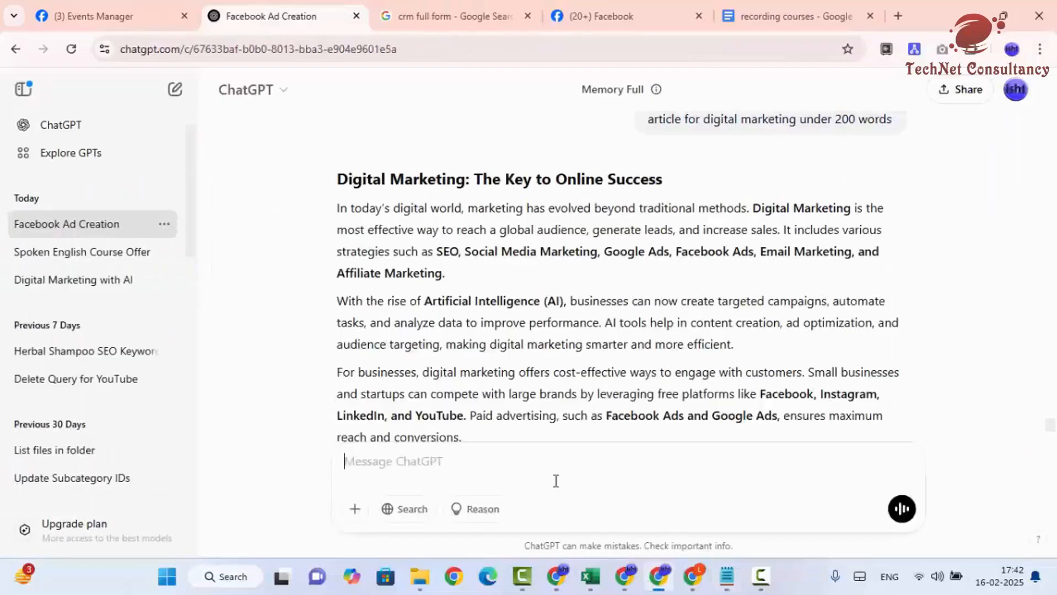
text(to Set up your creative section in facebook ads provide me text lines for Primary text, Headline and Description)
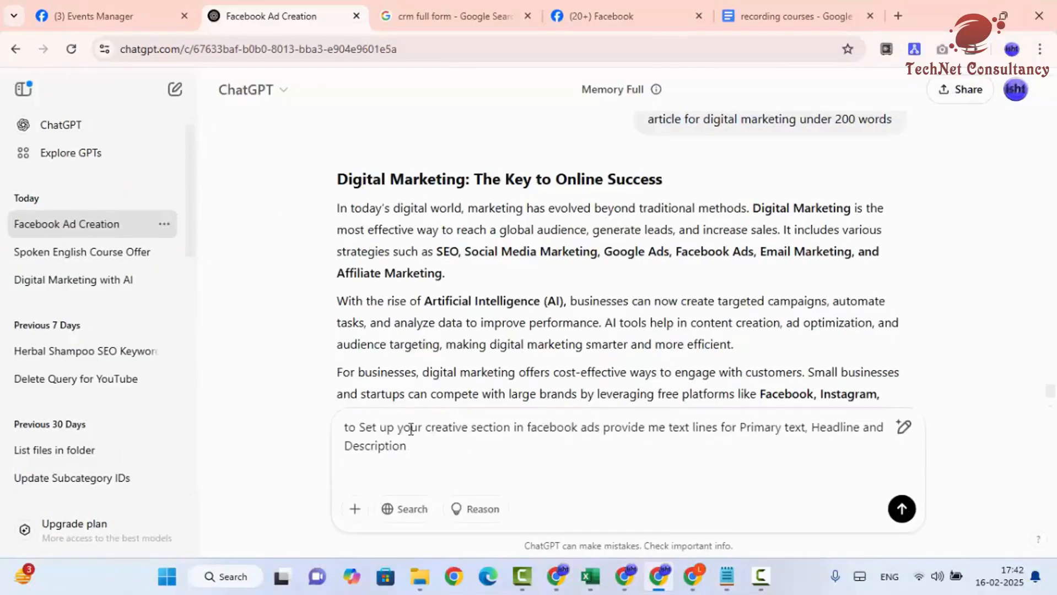
drag(423, 428, 398, 429)
click(764, 429)
text(for digital marketing ad)
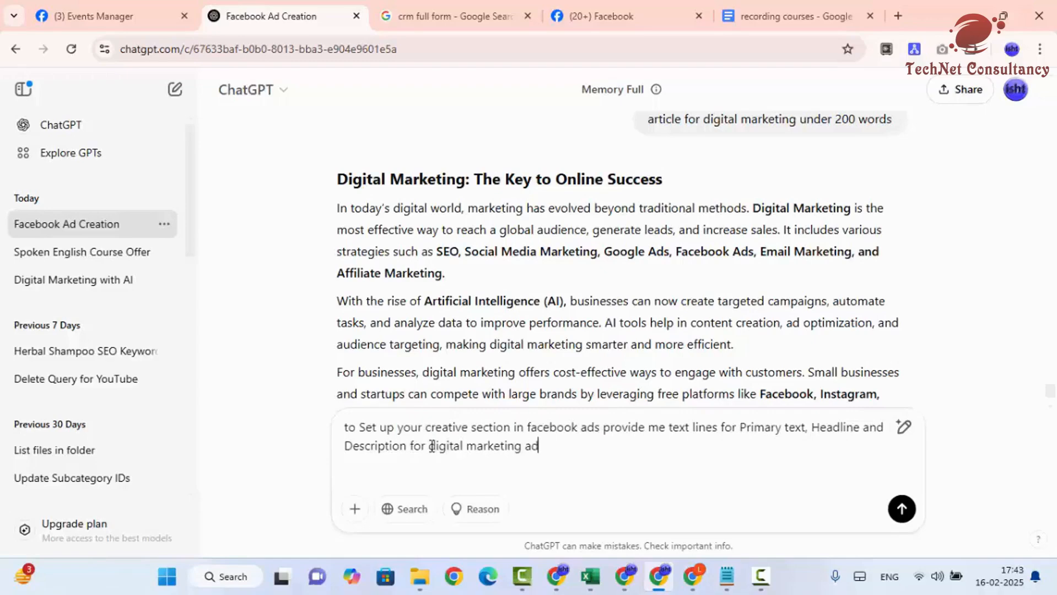
key(Return)
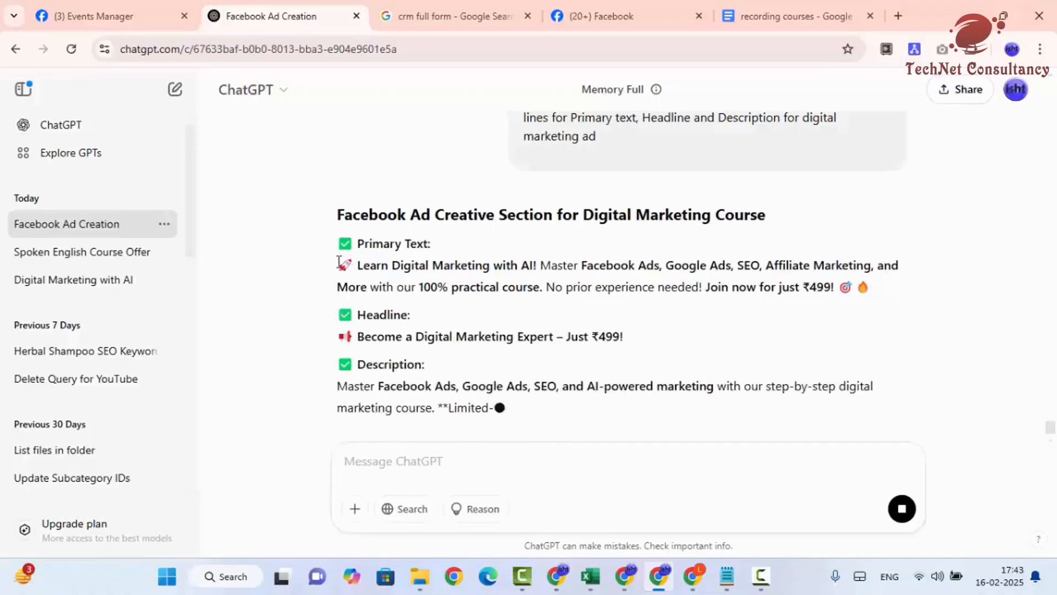
drag(338, 266, 899, 297)
key(ctrl+c)
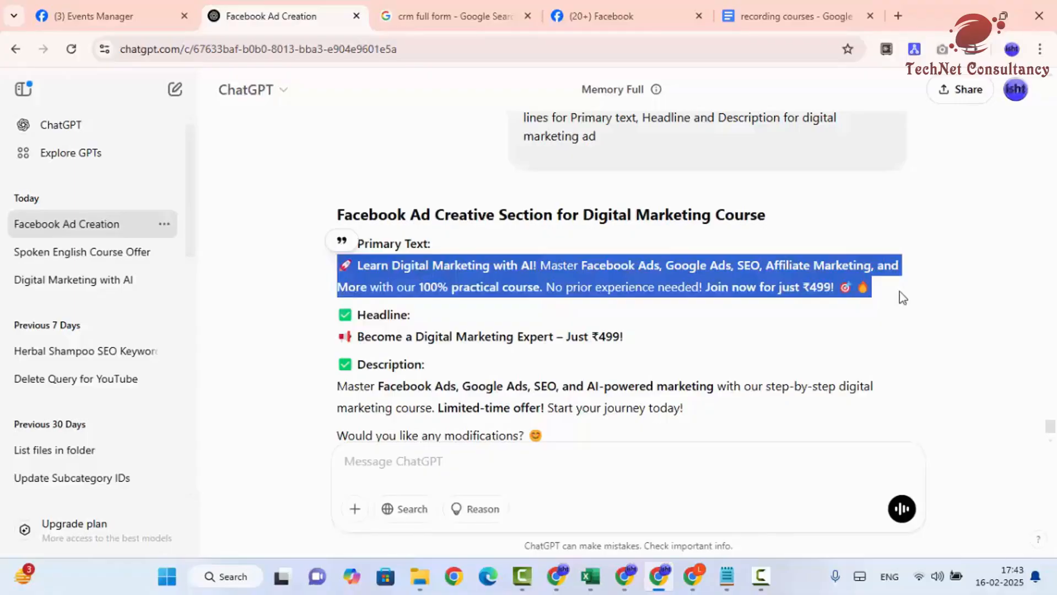
click(692, 577)
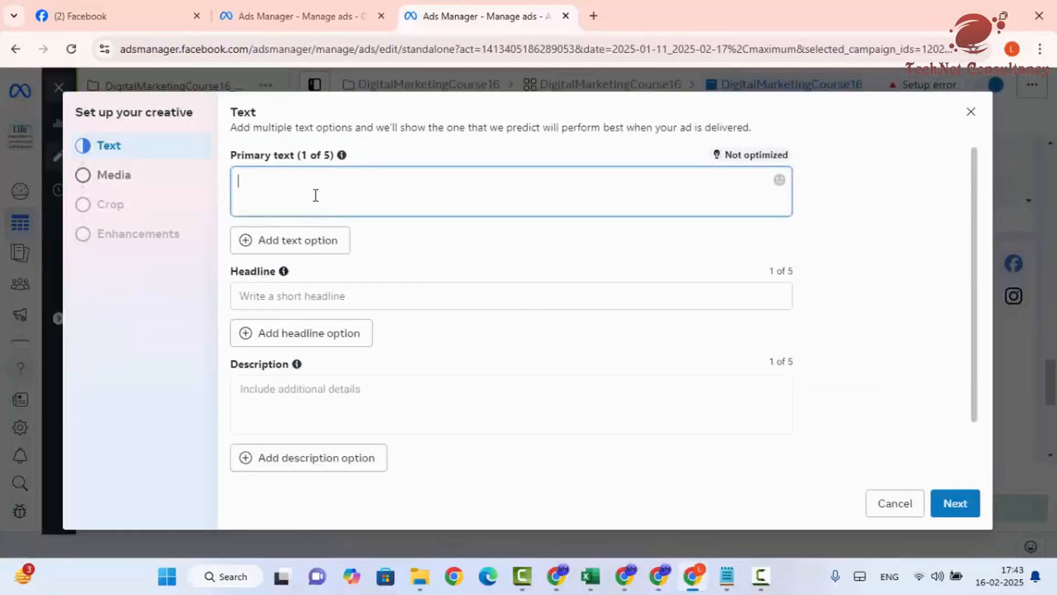
- Paste ChatGPT's suggested primary text and headline into the ad's text fields
key(ctrl+v)
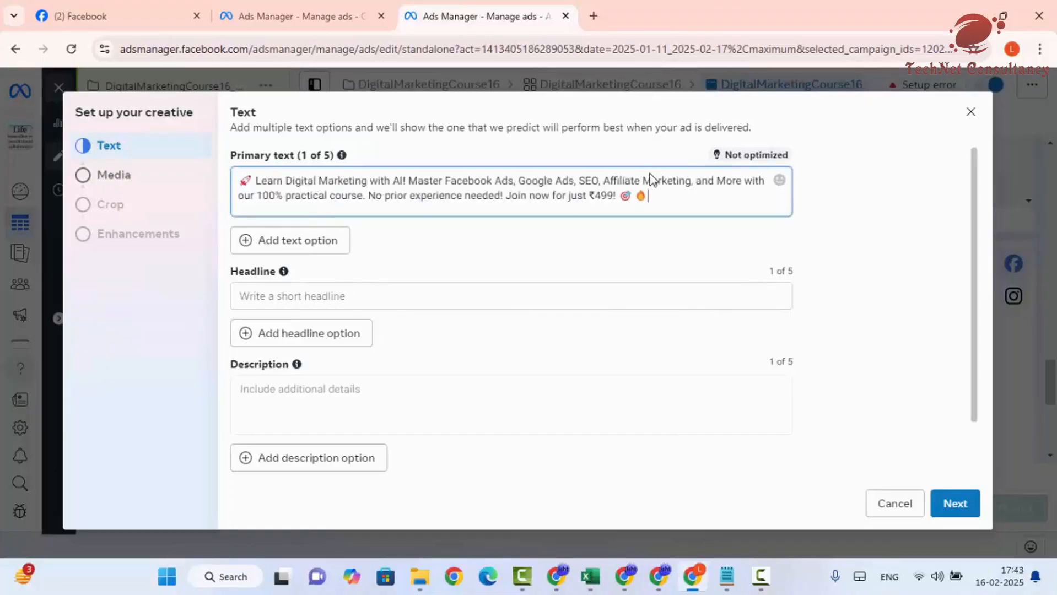
click(659, 577)
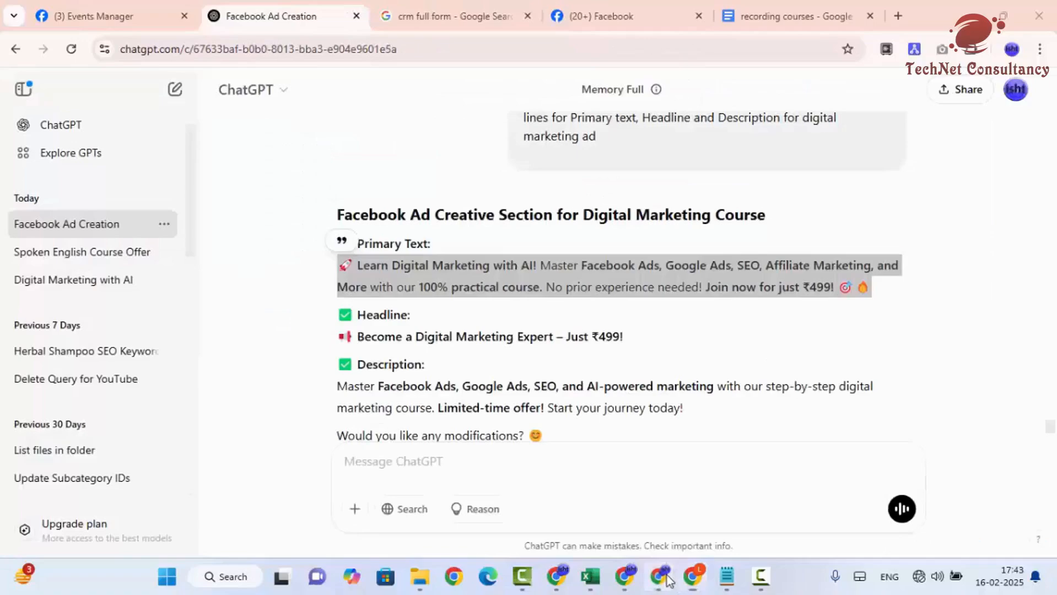
drag(346, 333, 625, 337)
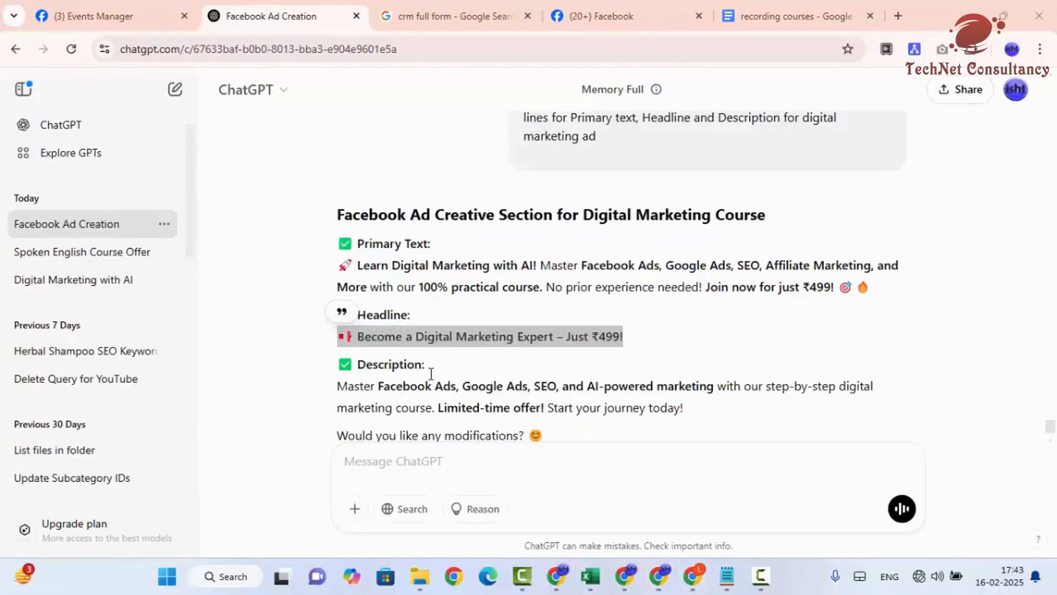
click(690, 575)
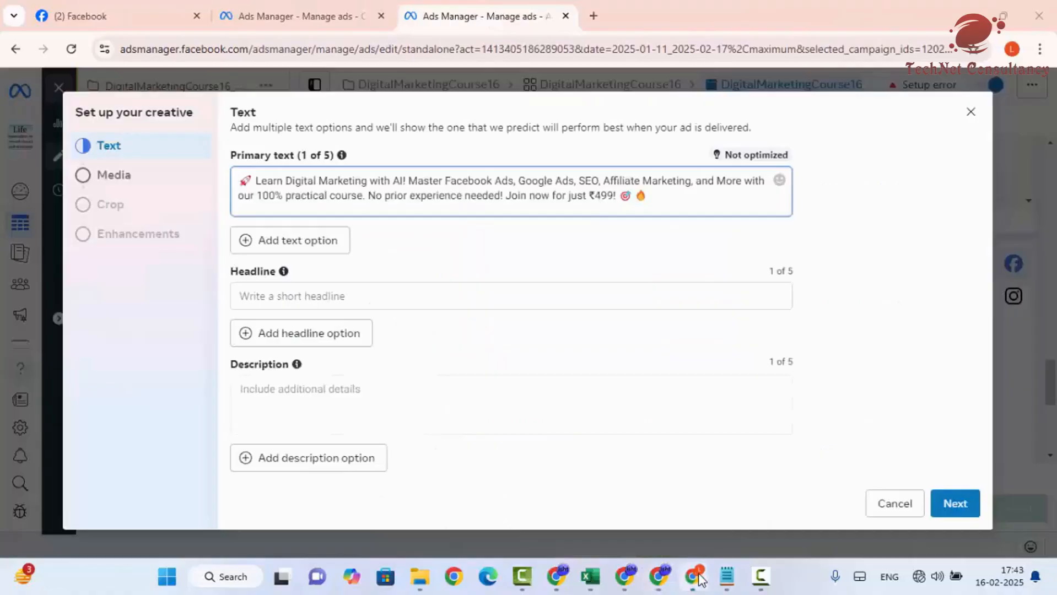
click(378, 295)
text(📢 Become a Digital Marketing Expert – Just ₹499!)
scroll(407, 349, down, 1)
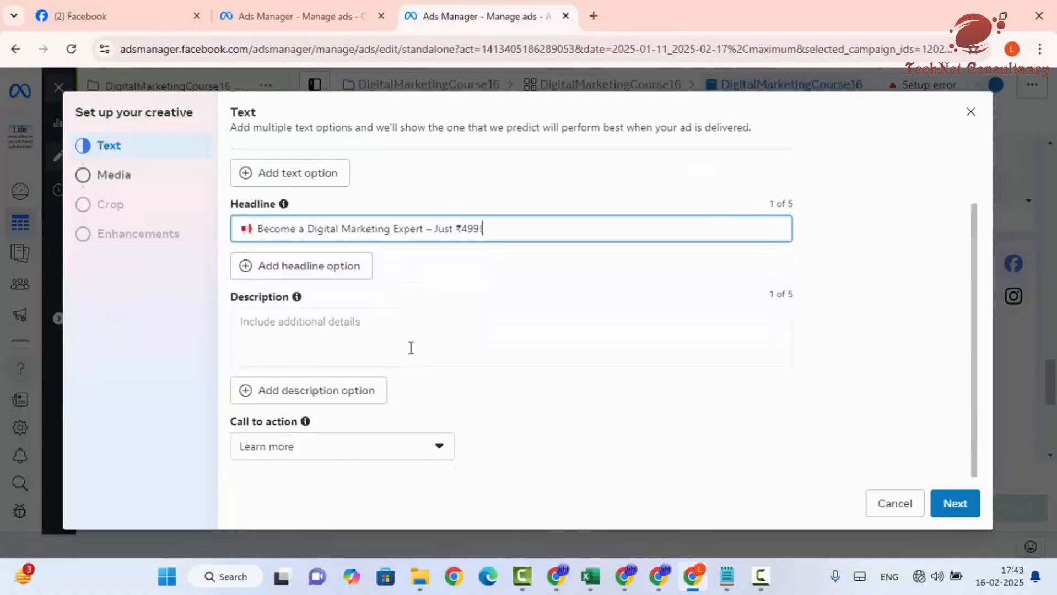
- Copy ChatGPT's suggested description and paste it into the ad's Description box
click(358, 332)
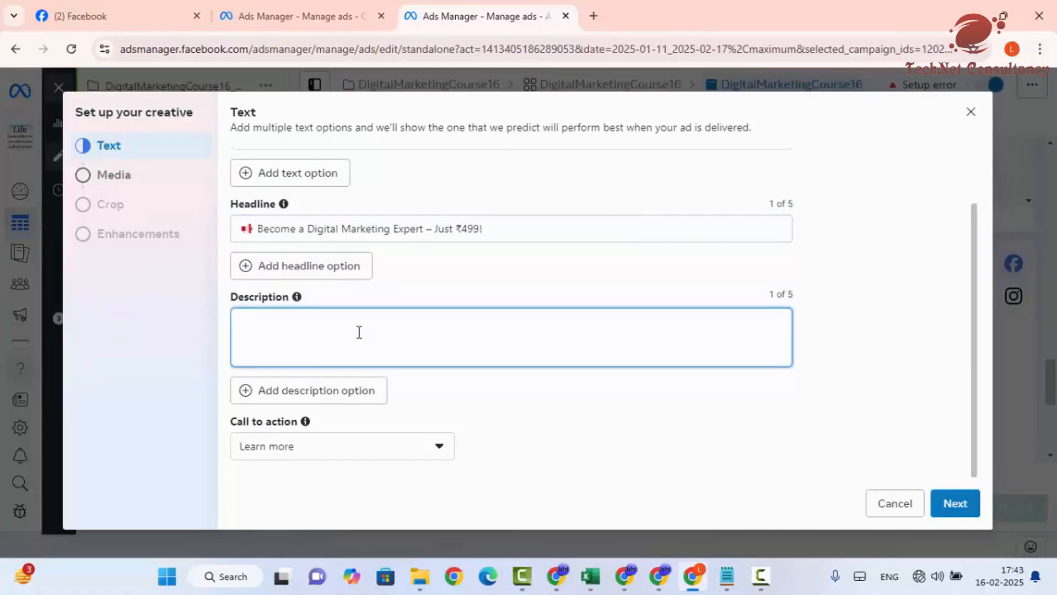
click(659, 576)
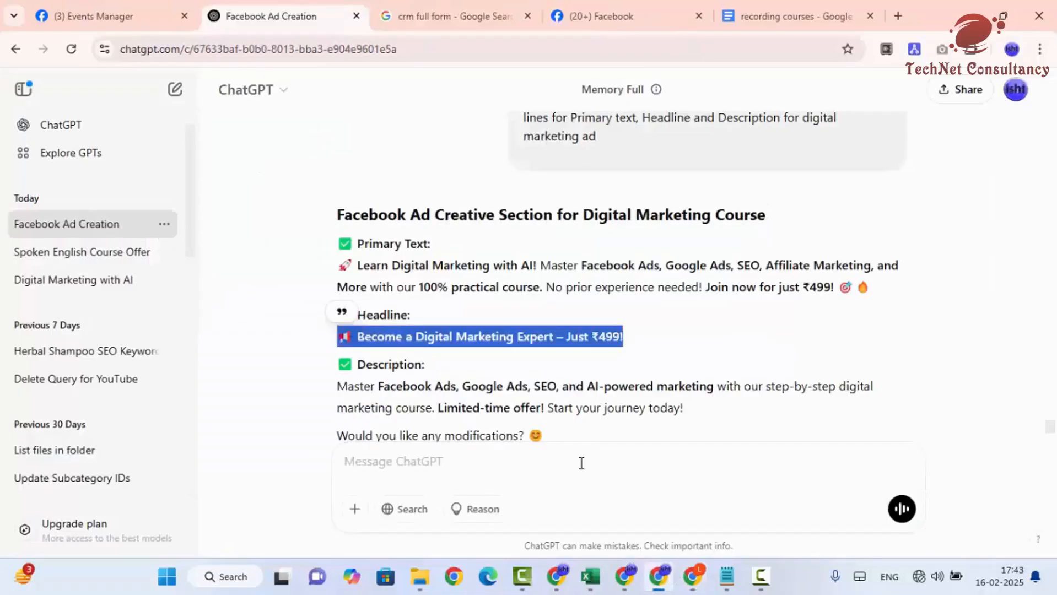
scroll(336, 317, down, 2)
drag(337, 309, 704, 337)
key(ctrl+c)
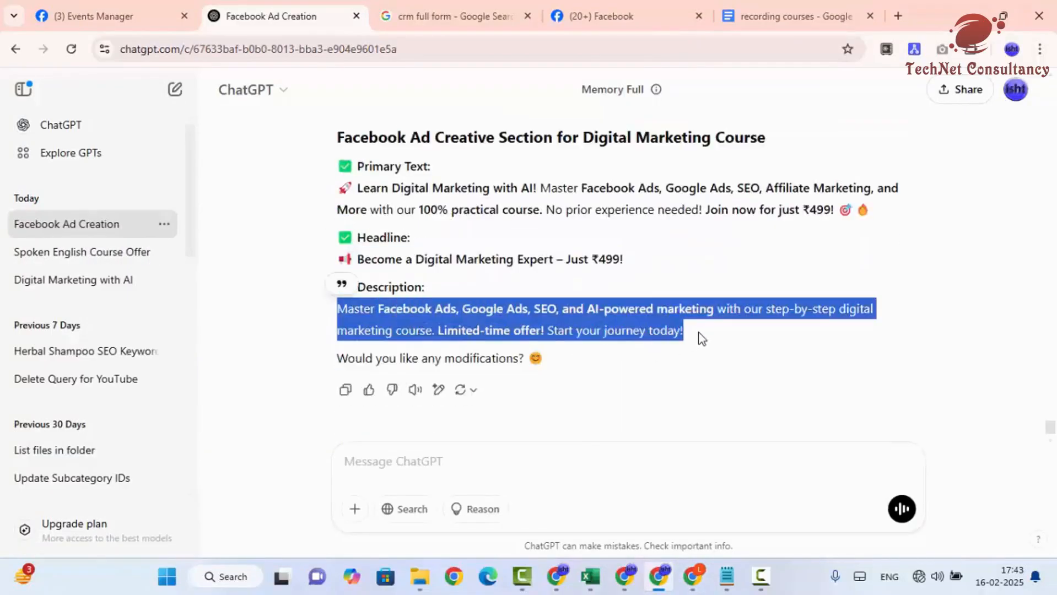
click(694, 577)
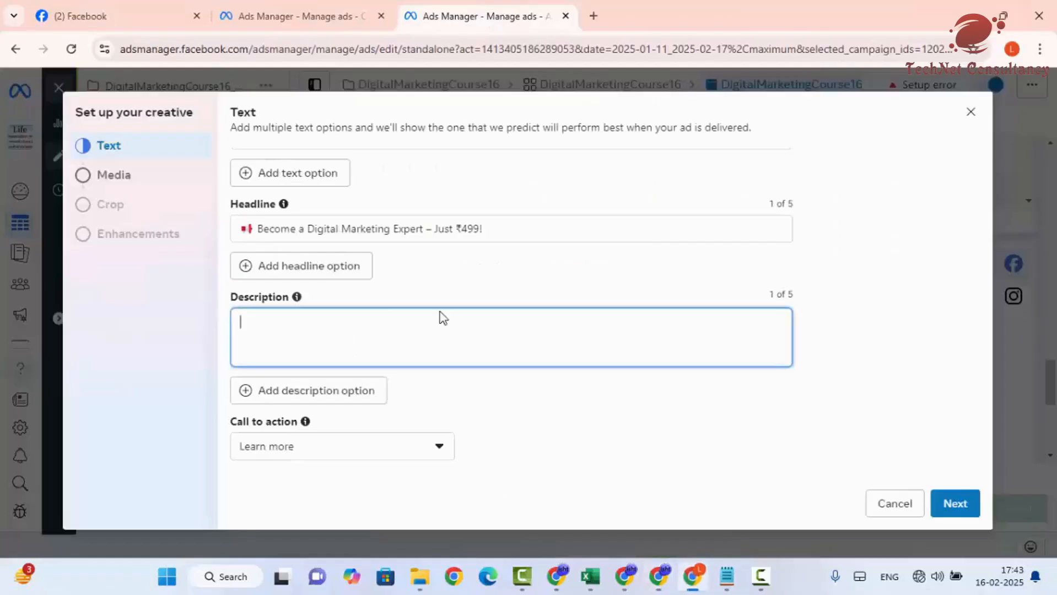
key(ctrl+v)
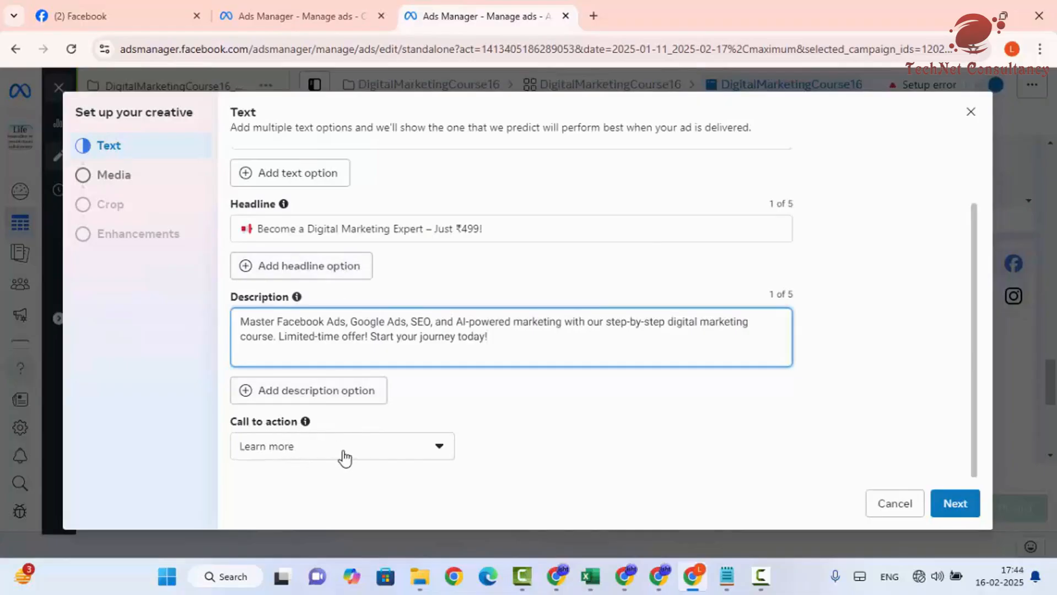
click(953, 503)
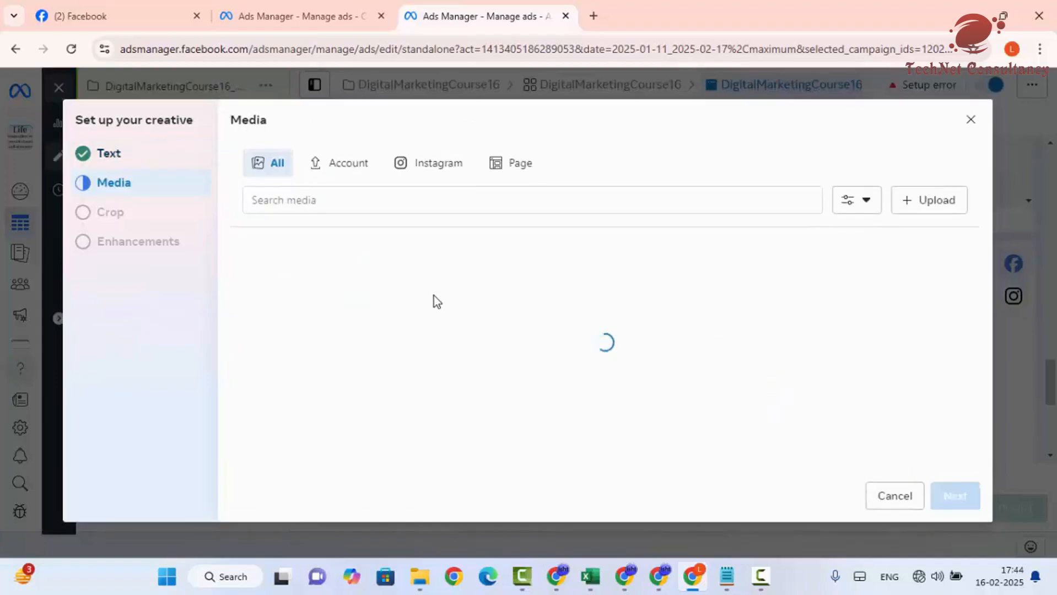
- Upload the DALL-E 13.11.03 Spoken English image from Downloads and select it as the ad's media
click(919, 207)
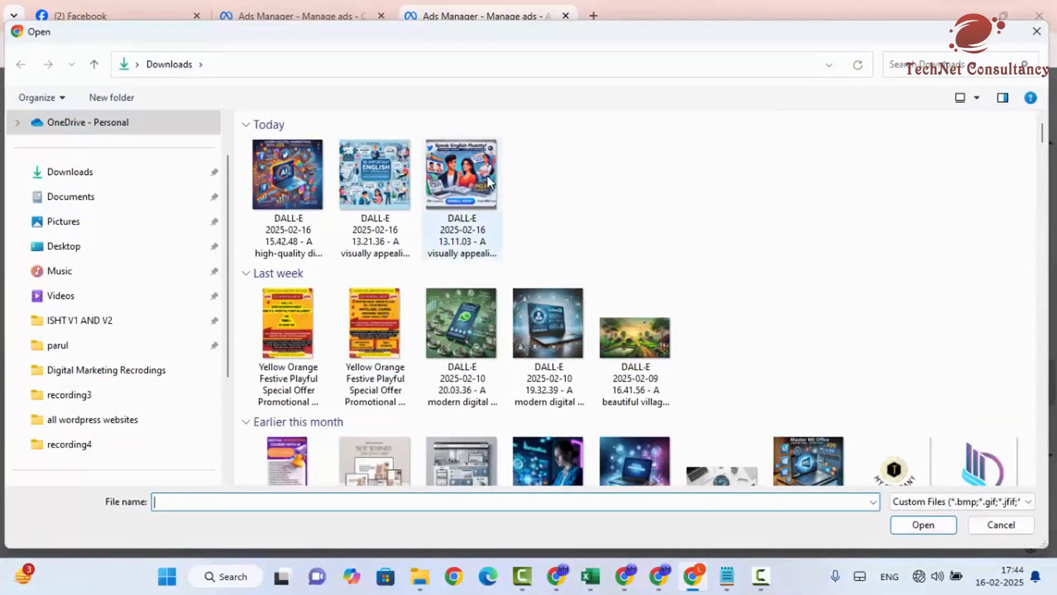
click(479, 232)
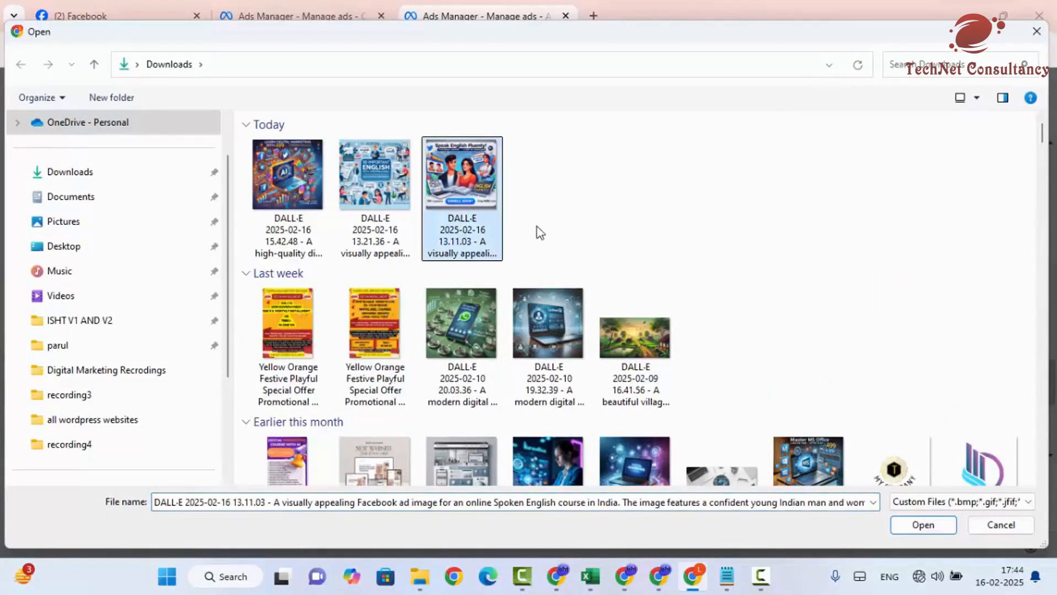
click(923, 525)
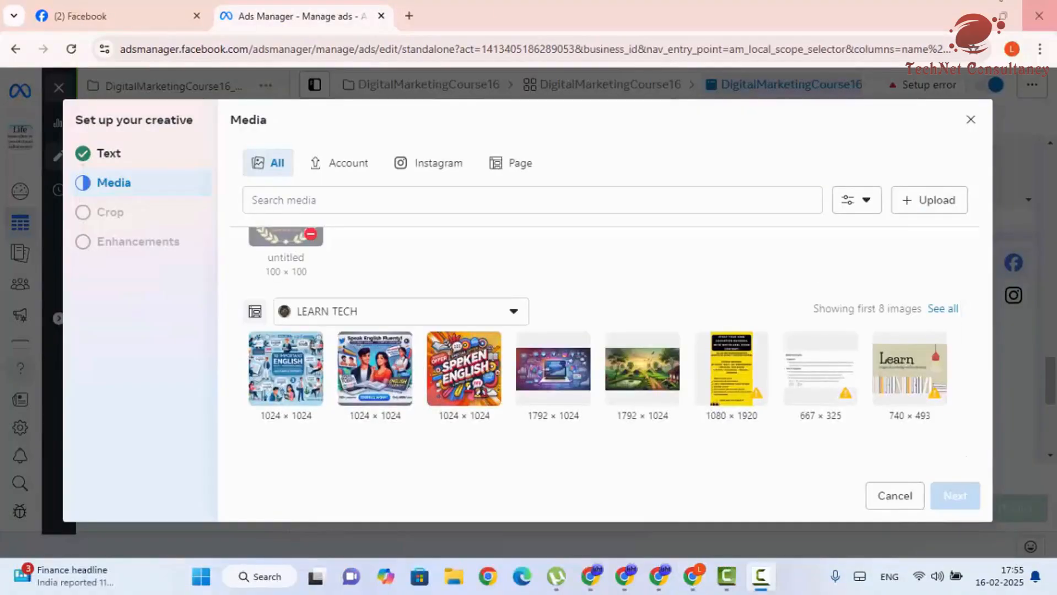
click(372, 402)
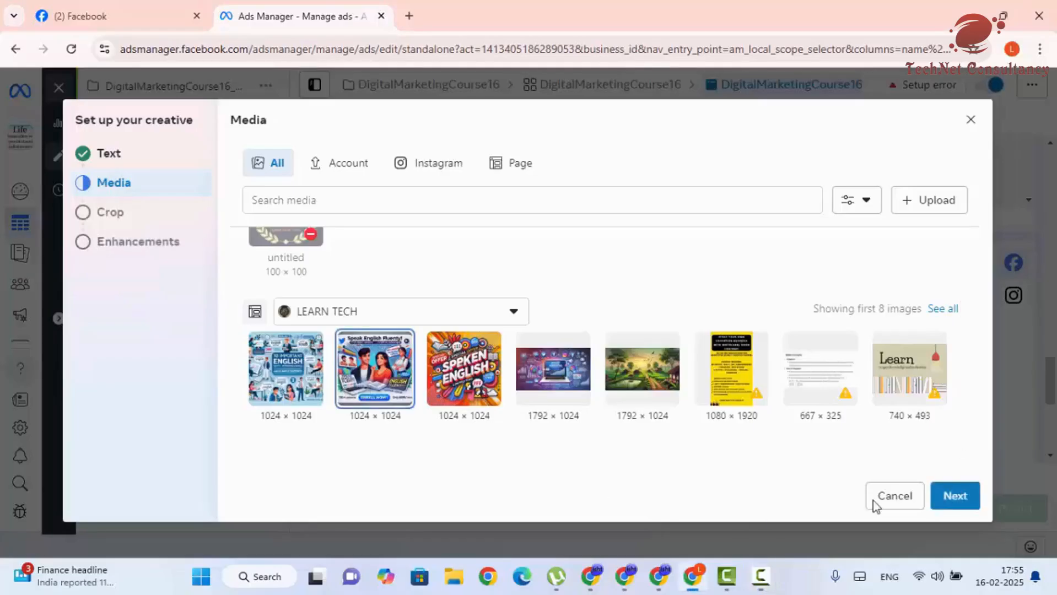
click(952, 499)
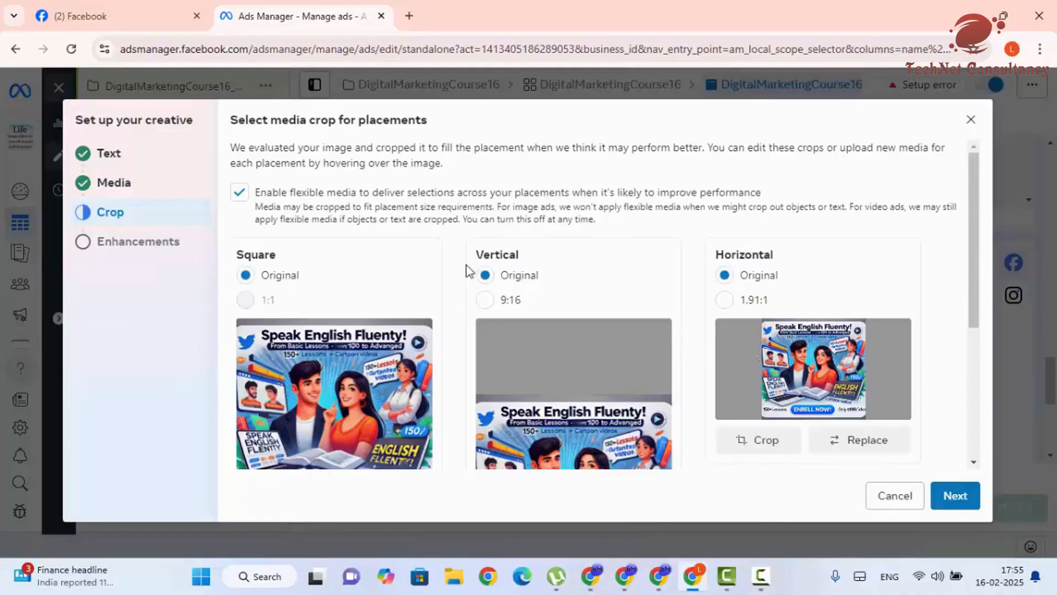
- Switch on all Advantage+ creative enhancements and apply them to return to the ad editor
scroll(487, 316, down, 2)
scroll(479, 359, up, 2)
scroll(328, 388, down, 3)
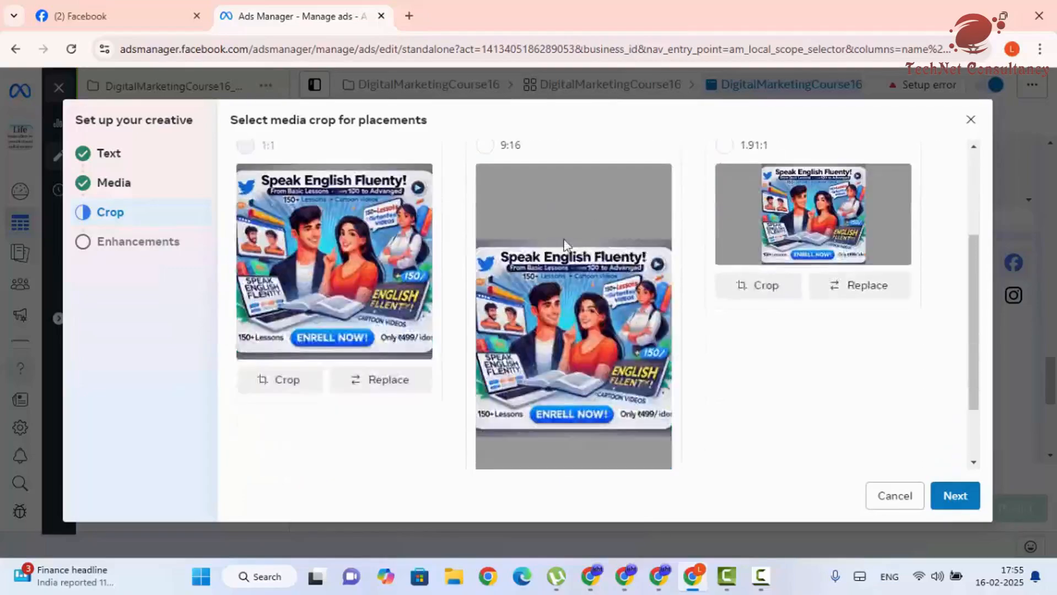
scroll(564, 243, up, 2)
scroll(593, 344, down, 2)
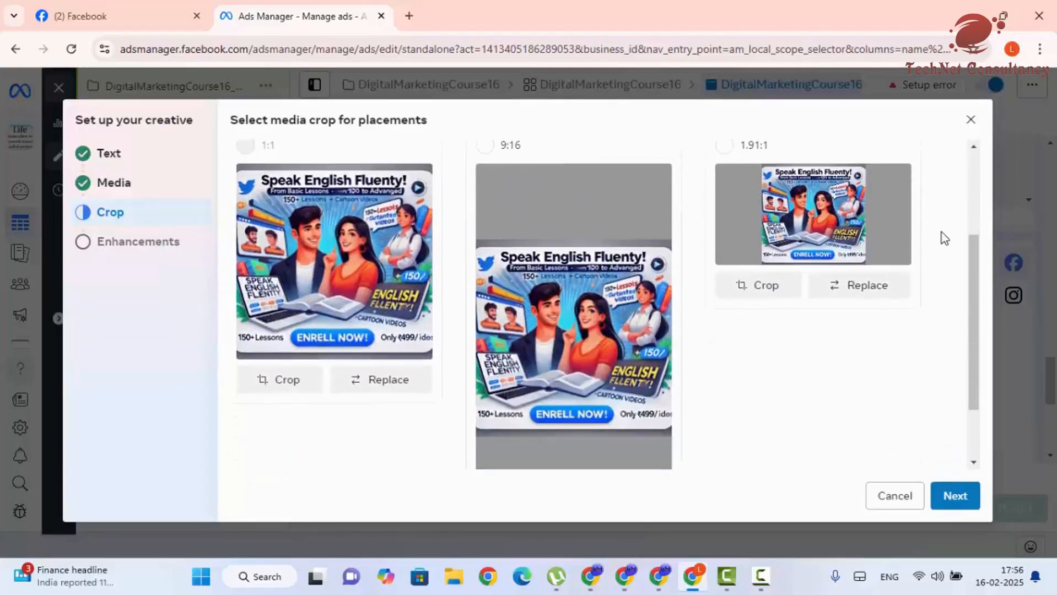
scroll(814, 230, up, 3)
scroll(823, 392, down, 4)
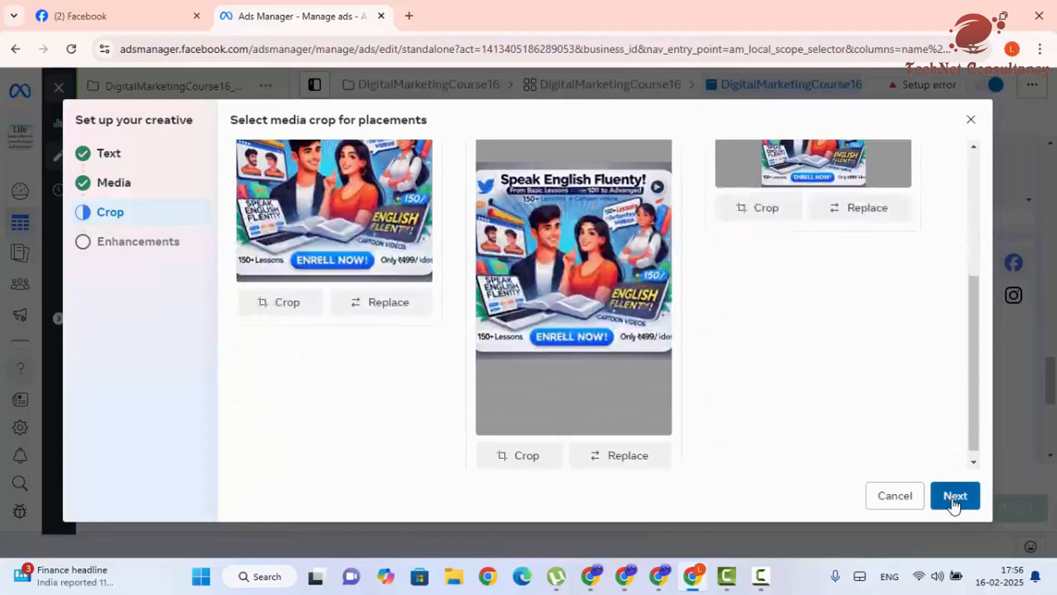
click(954, 502)
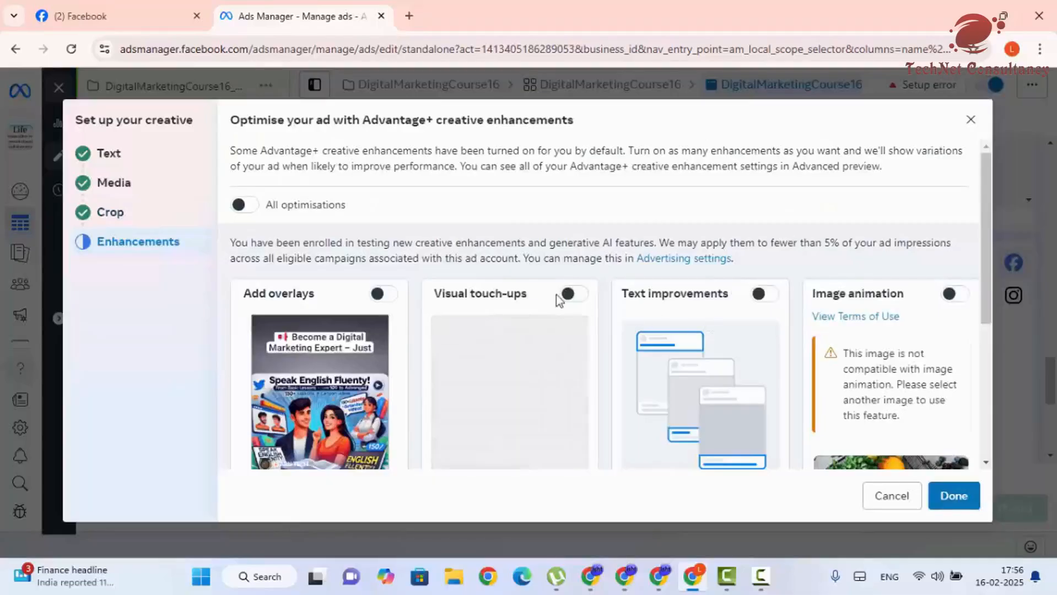
click(245, 205)
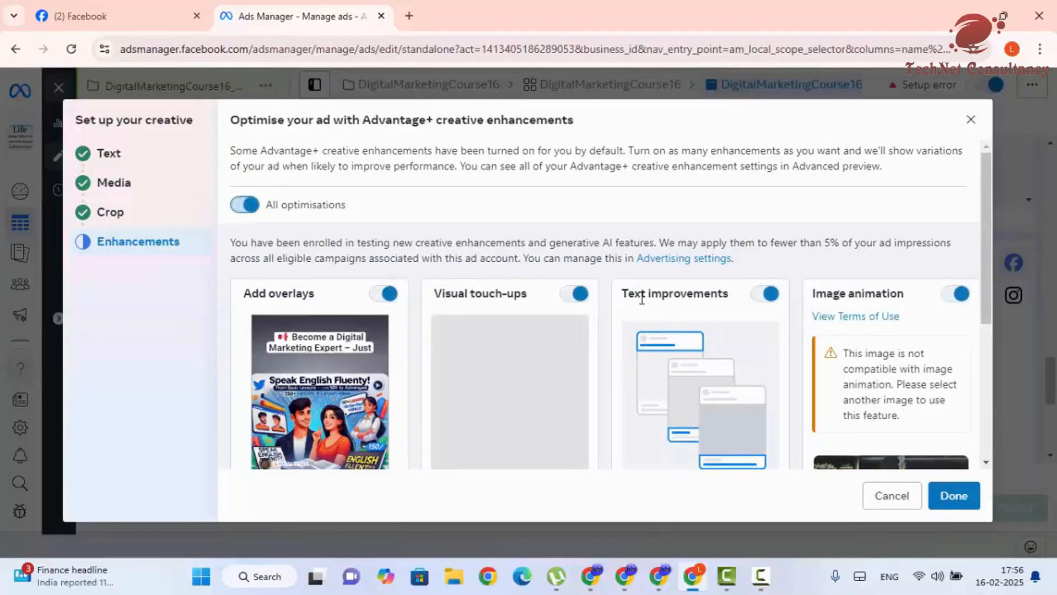
scroll(642, 299, down, 3)
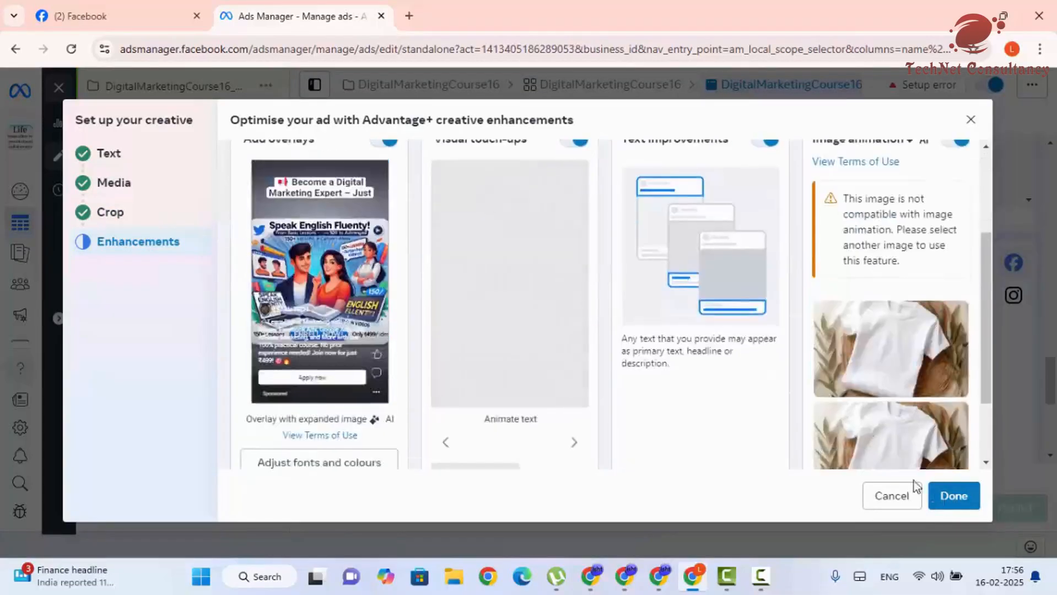
click(953, 495)
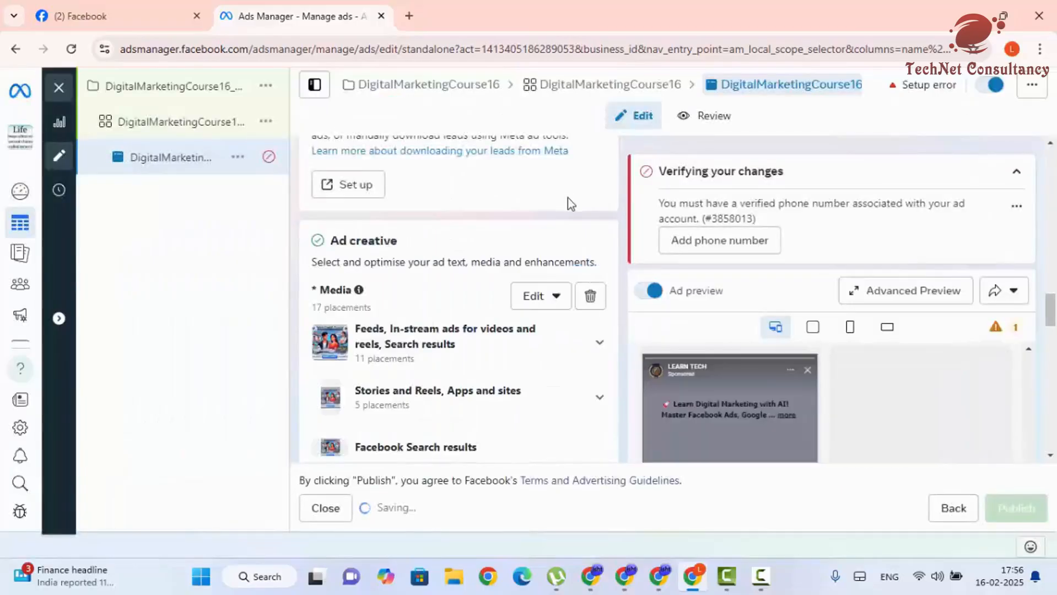
- Collapse the verification notice and scroll through the 'Speak English Fluently' preview cards
scroll(531, 337, down, 4)
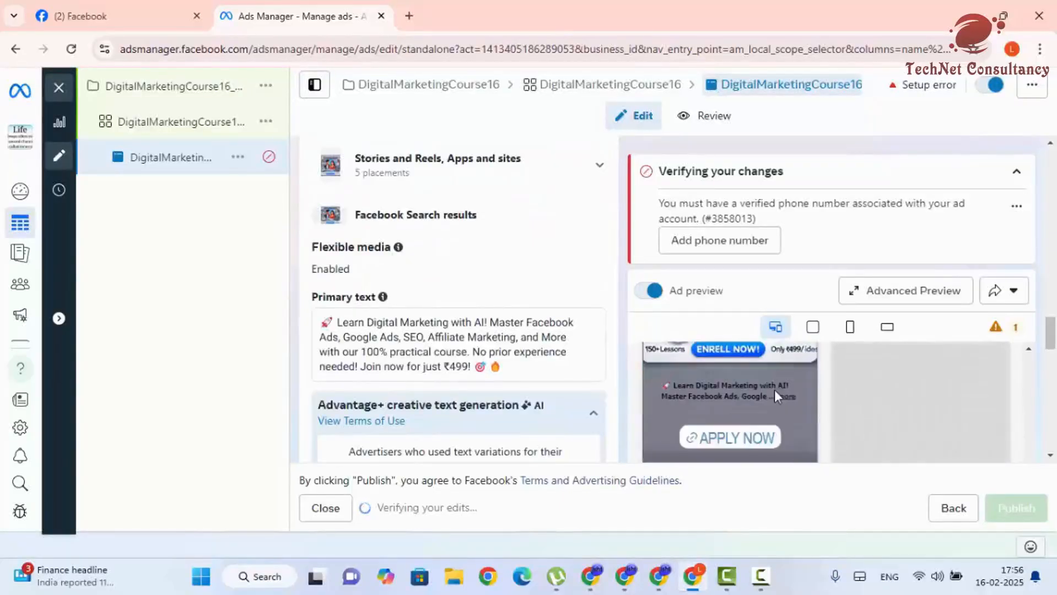
click(1018, 175)
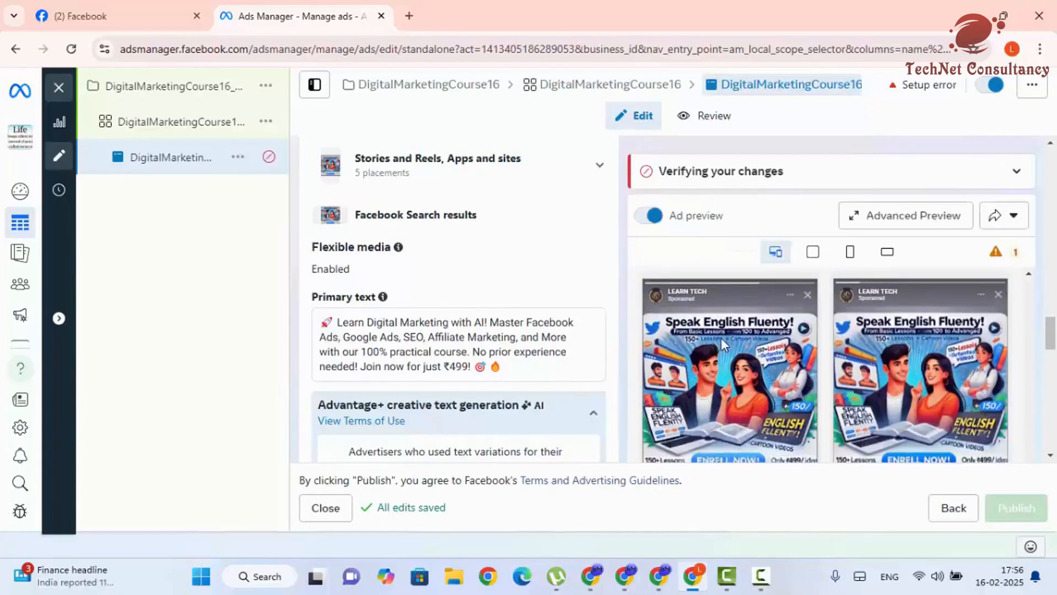
scroll(892, 358, down, 3)
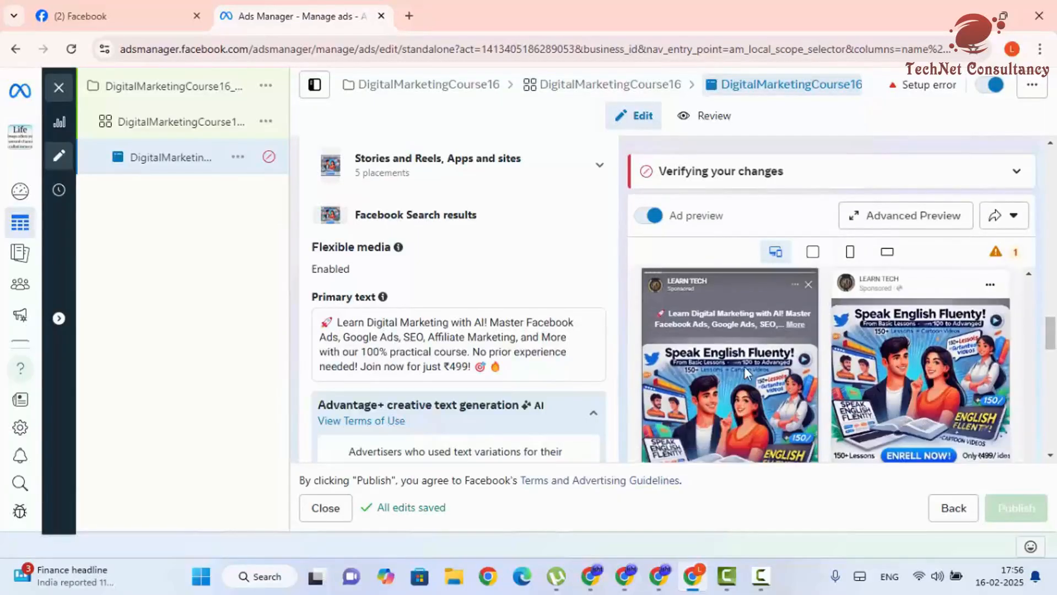
scroll(744, 367, down, 6)
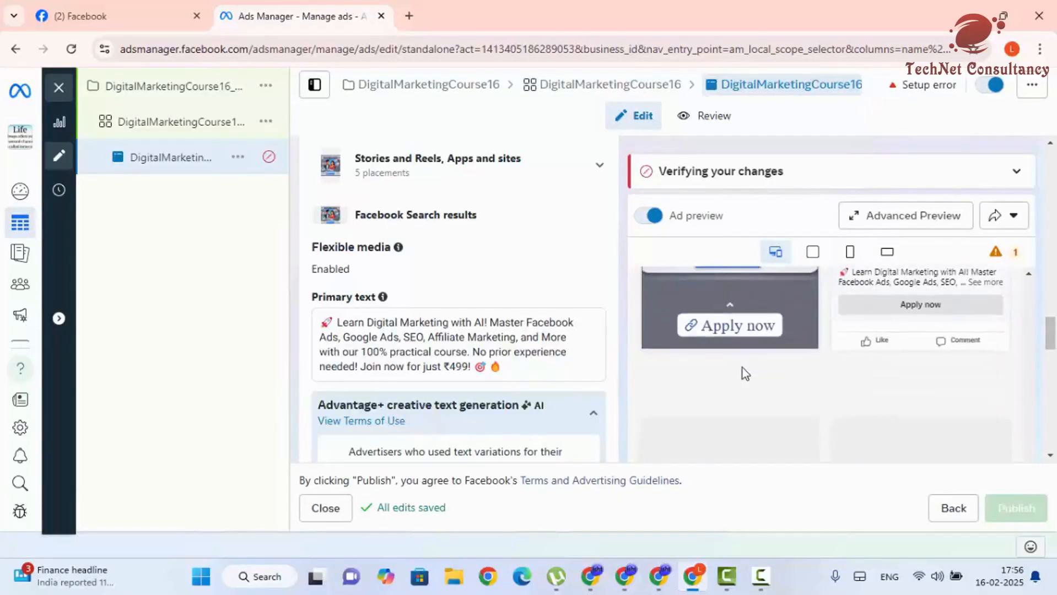
scroll(742, 367, down, 1)
scroll(739, 370, down, 5)
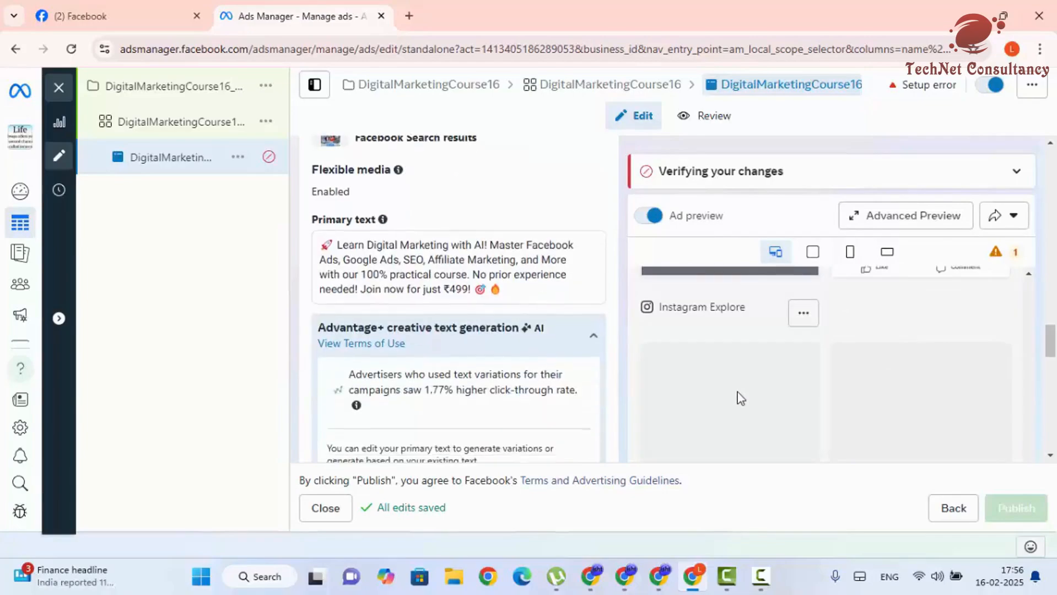
scroll(738, 393, up, 15)
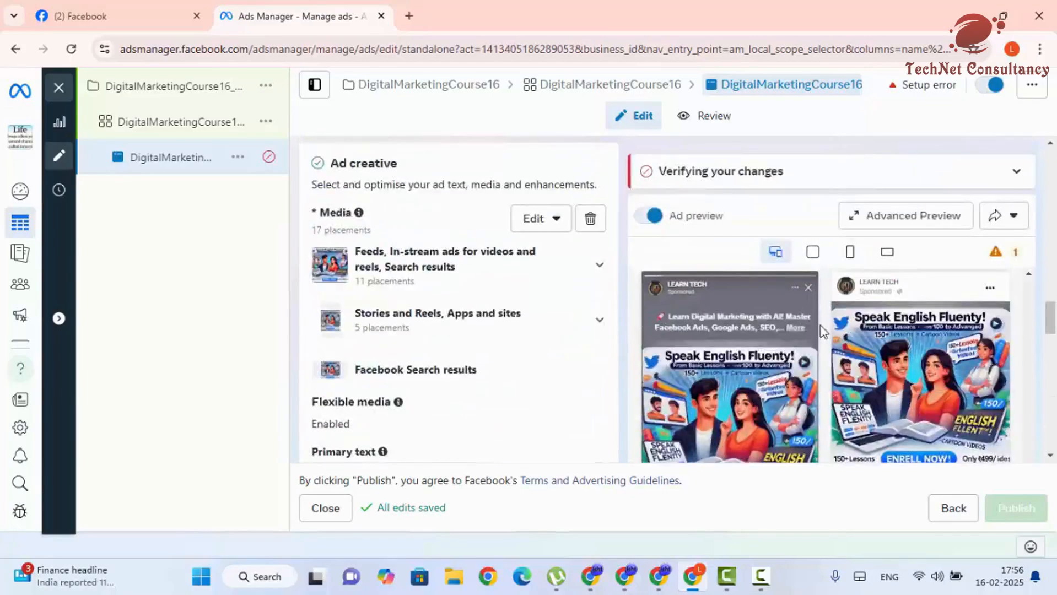
- Review the ad in Advanced Preview across feed, Stories and video feed placements
click(896, 218)
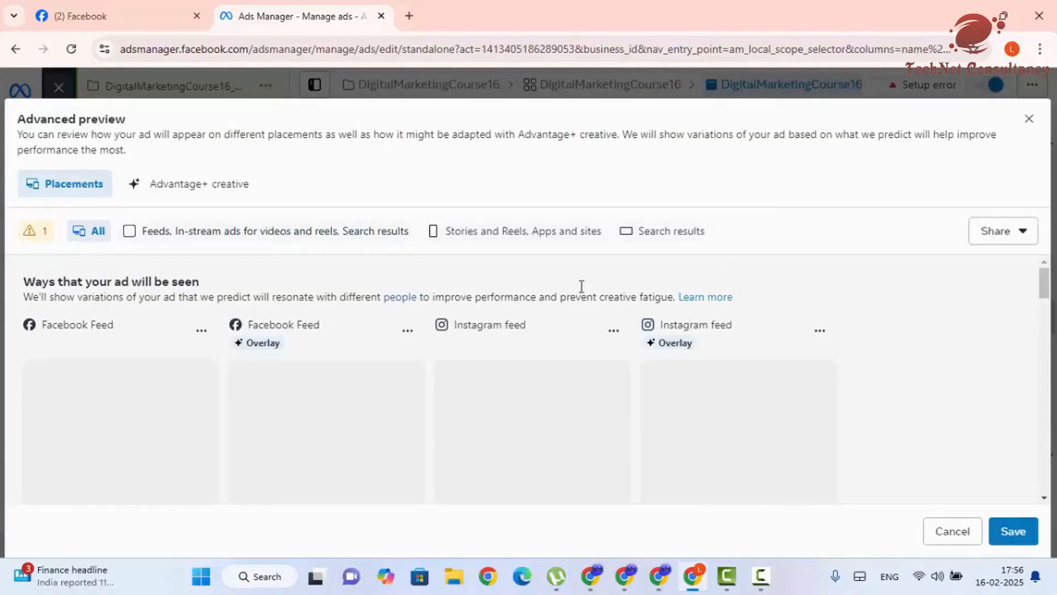
scroll(322, 373, down, 4)
scroll(243, 385, up, 4)
scroll(142, 401, down, 2)
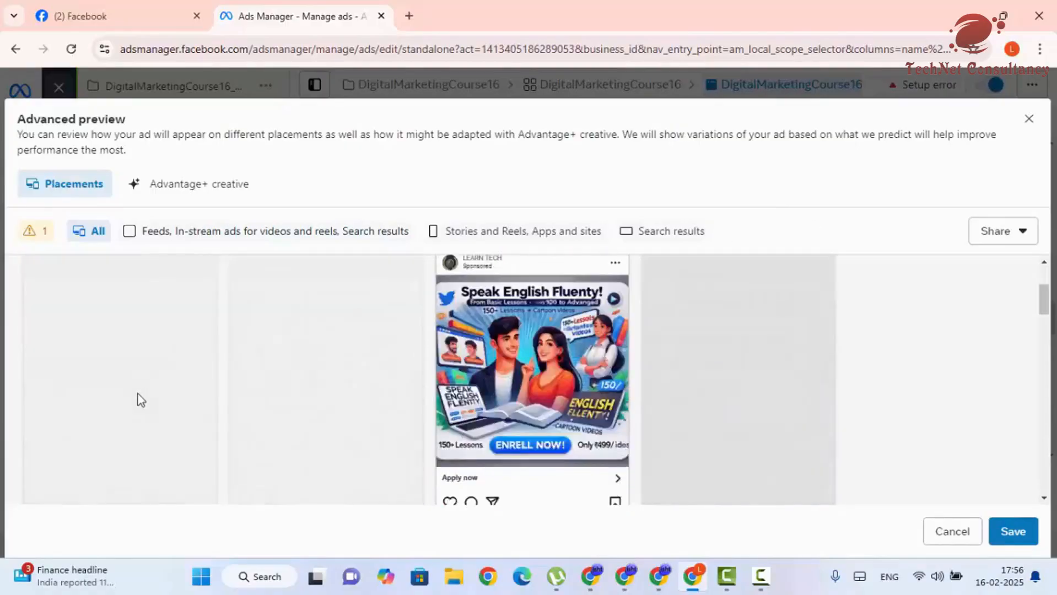
scroll(110, 374, up, 2)
scroll(100, 353, down, 2)
scroll(114, 356, up, 1)
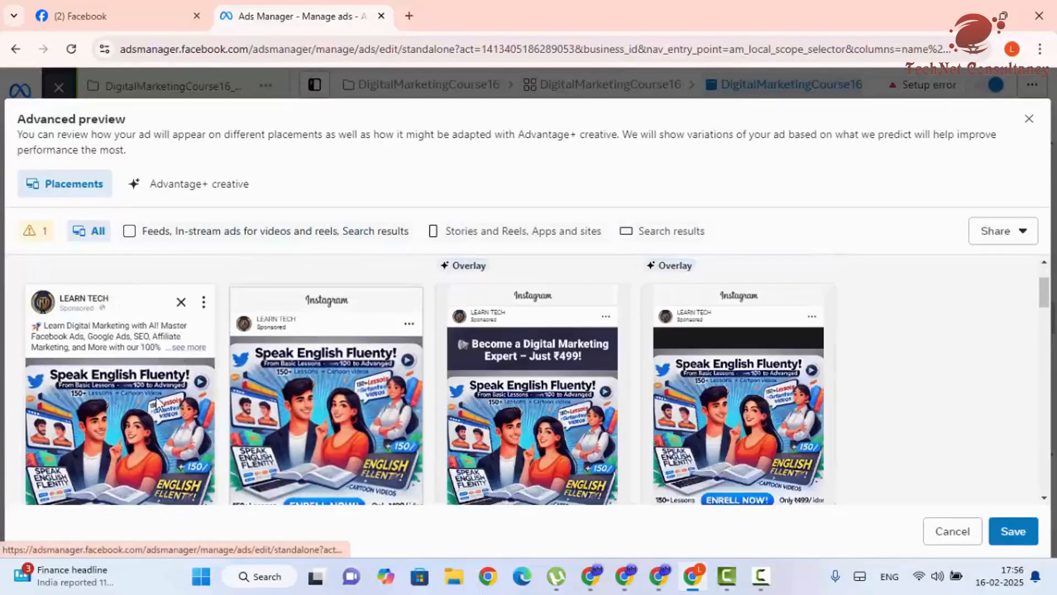
scroll(158, 403, down, 1)
scroll(128, 377, down, 2)
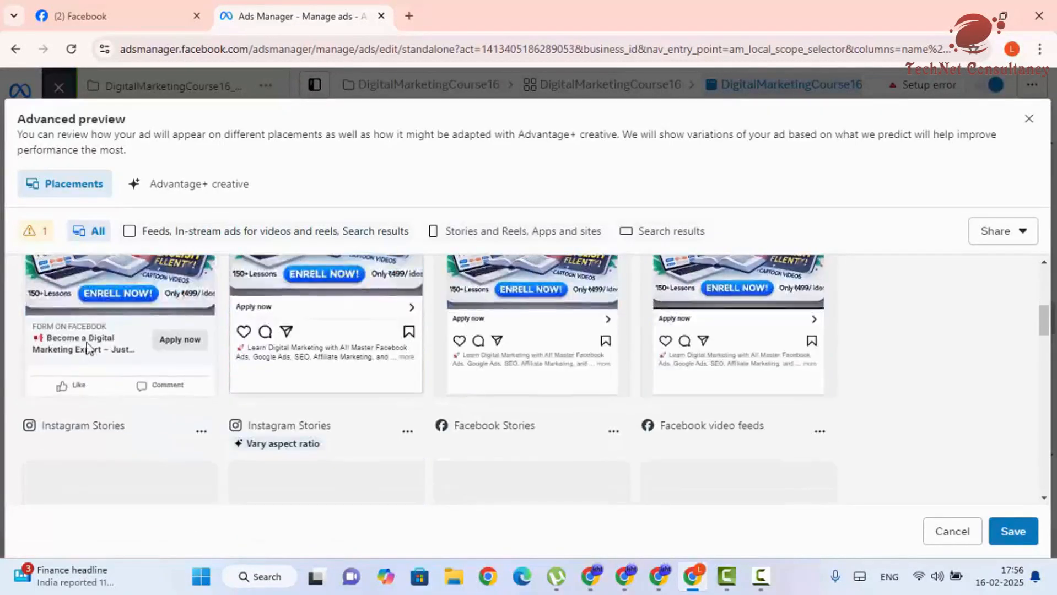
scroll(141, 373, up, 3)
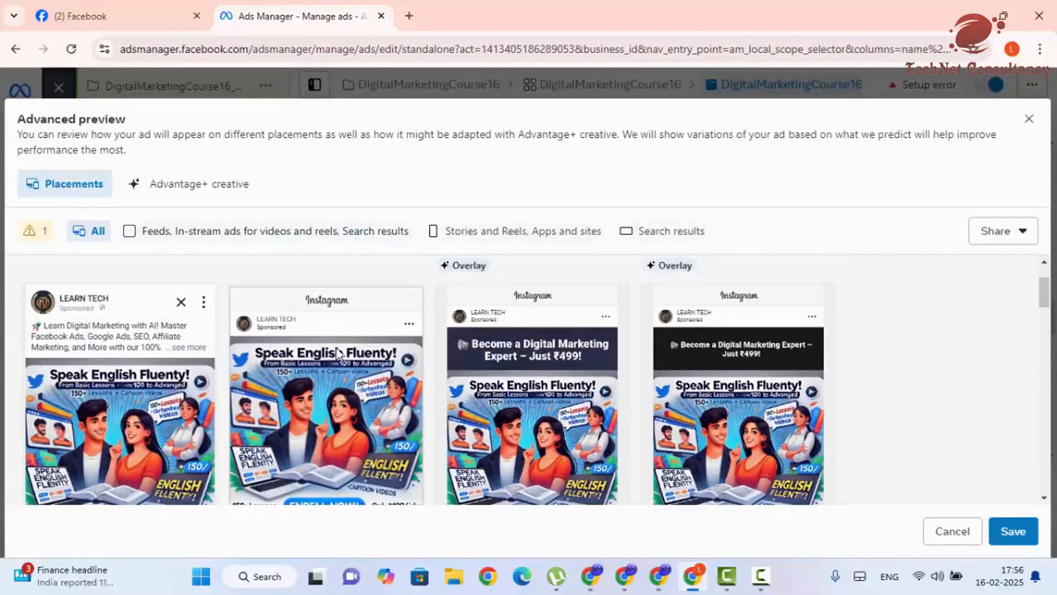
scroll(336, 363, down, 2)
scroll(628, 344, up, 2)
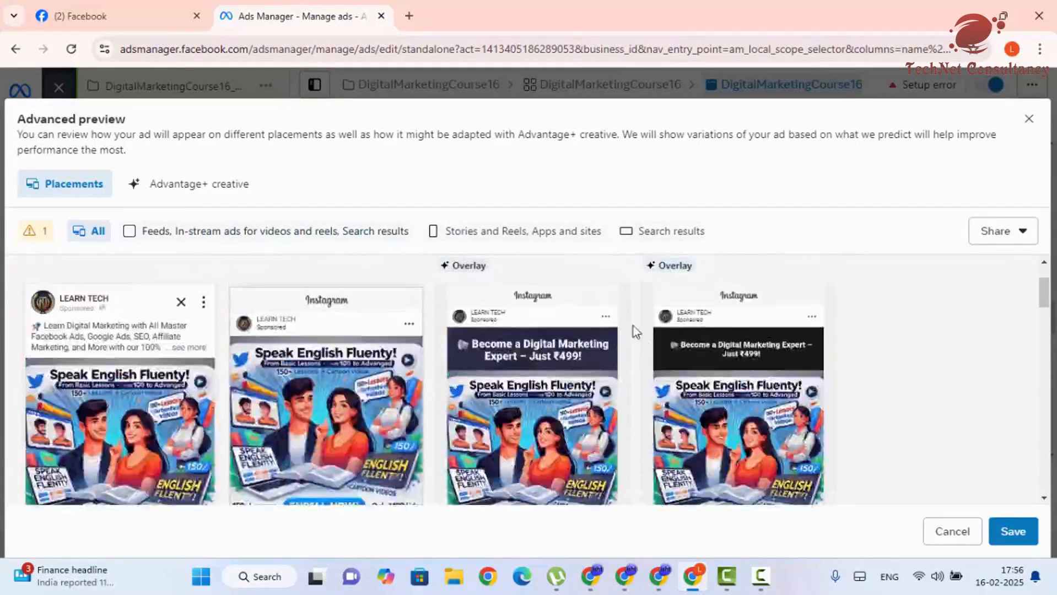
scroll(520, 409, down, 5)
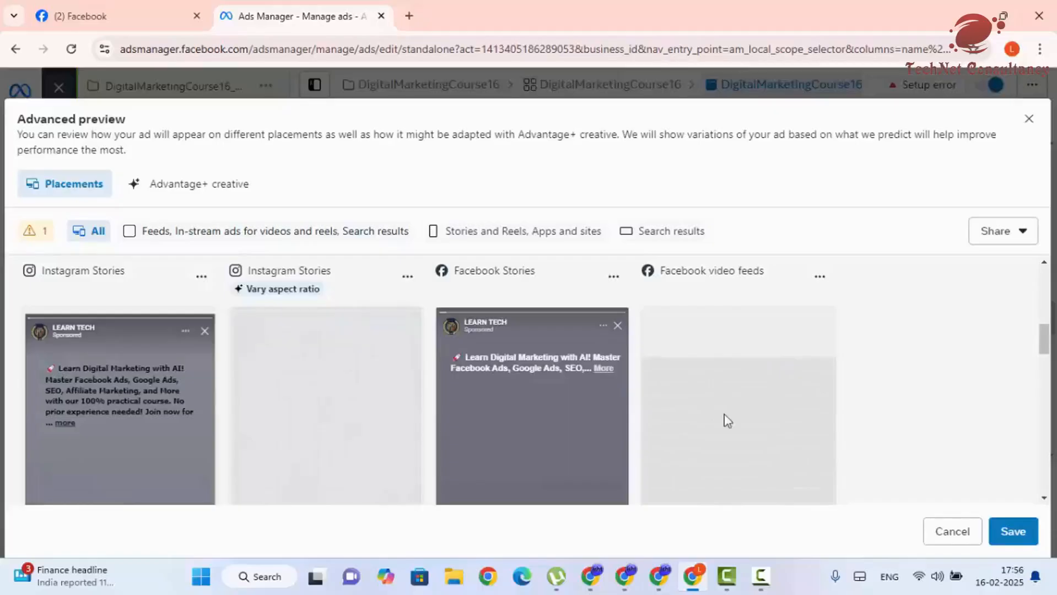
scroll(605, 426, down, 3)
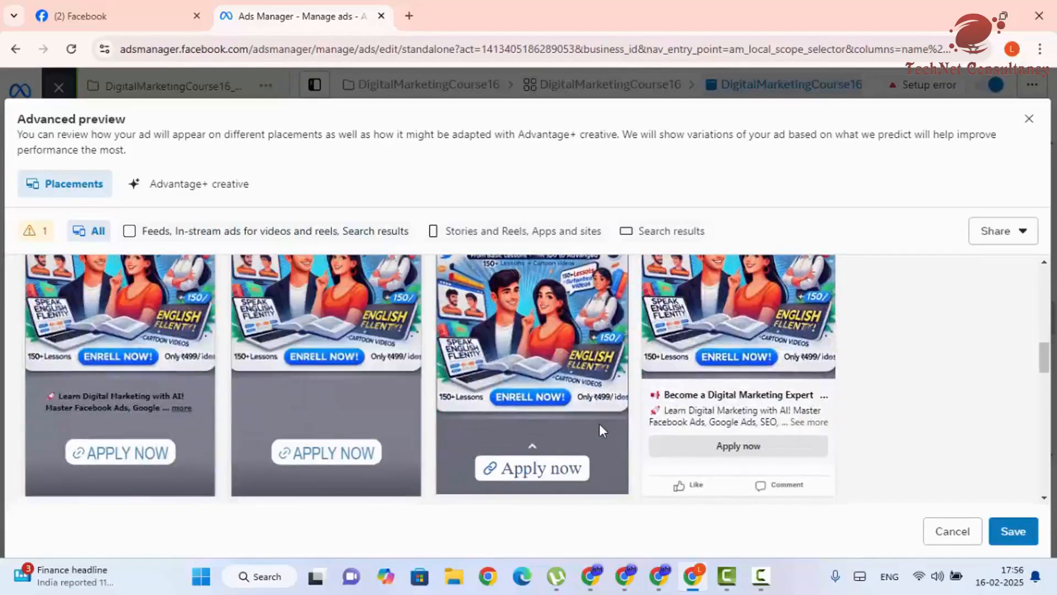
scroll(598, 424, up, 4)
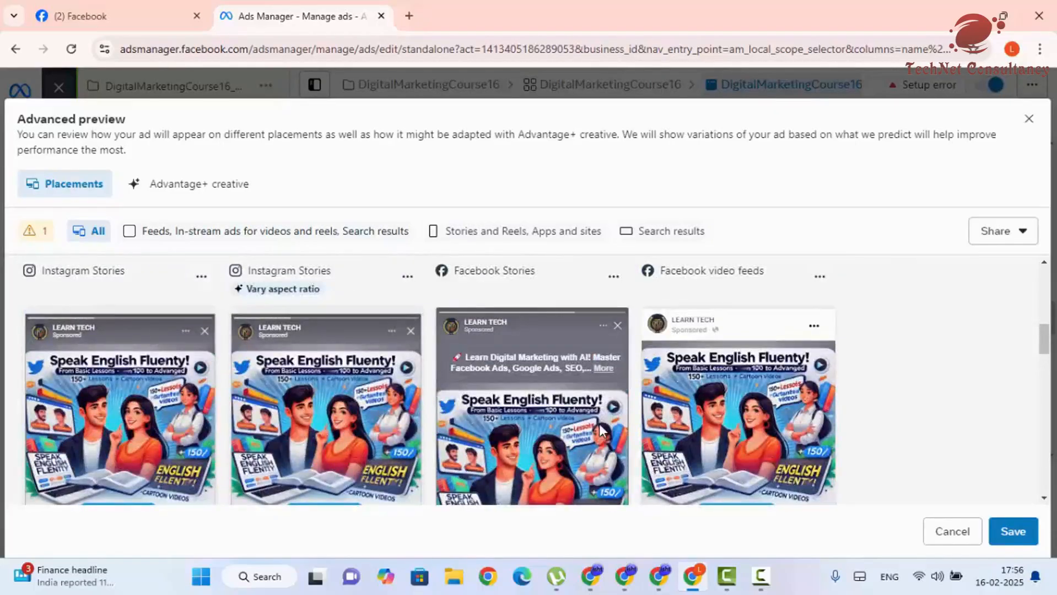
scroll(317, 375, down, 5)
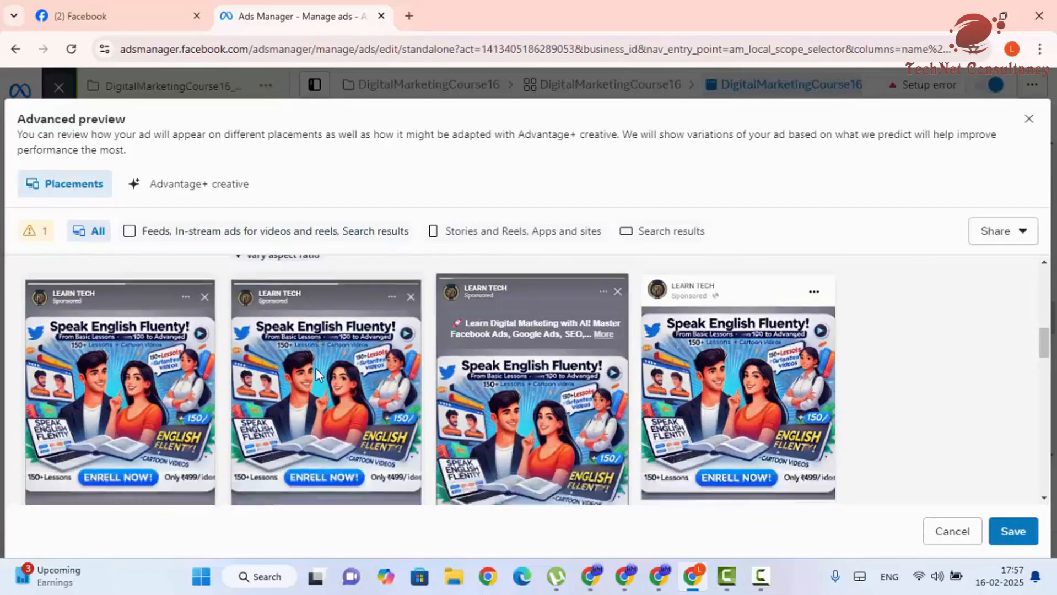
scroll(322, 386, down, 4)
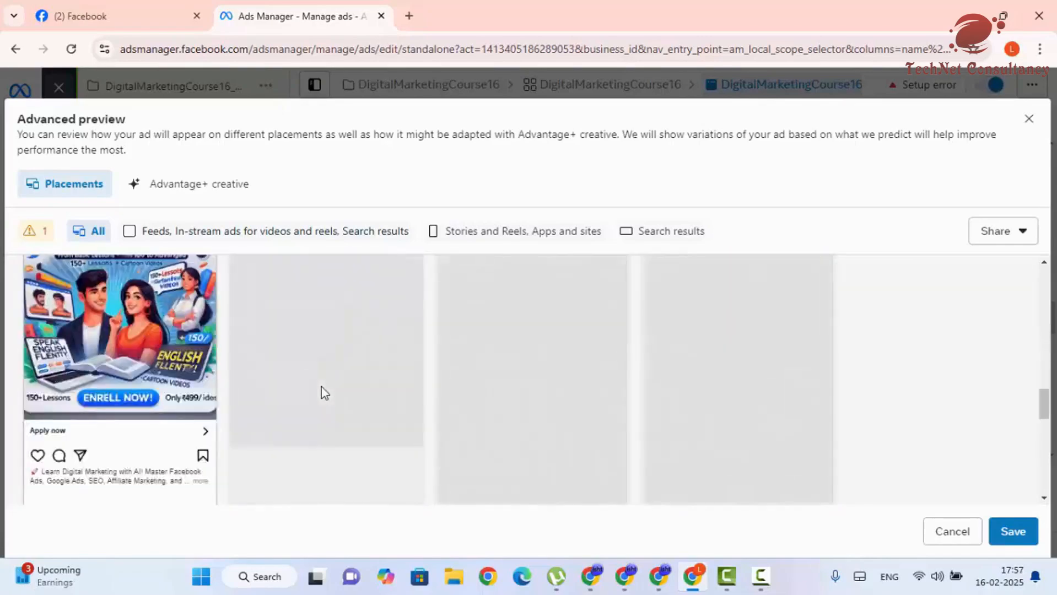
drag(1044, 413, 1044, 165)
- Close the Advanced preview, look over the ad editor, and exit it to get the publish prompt
click(1029, 119)
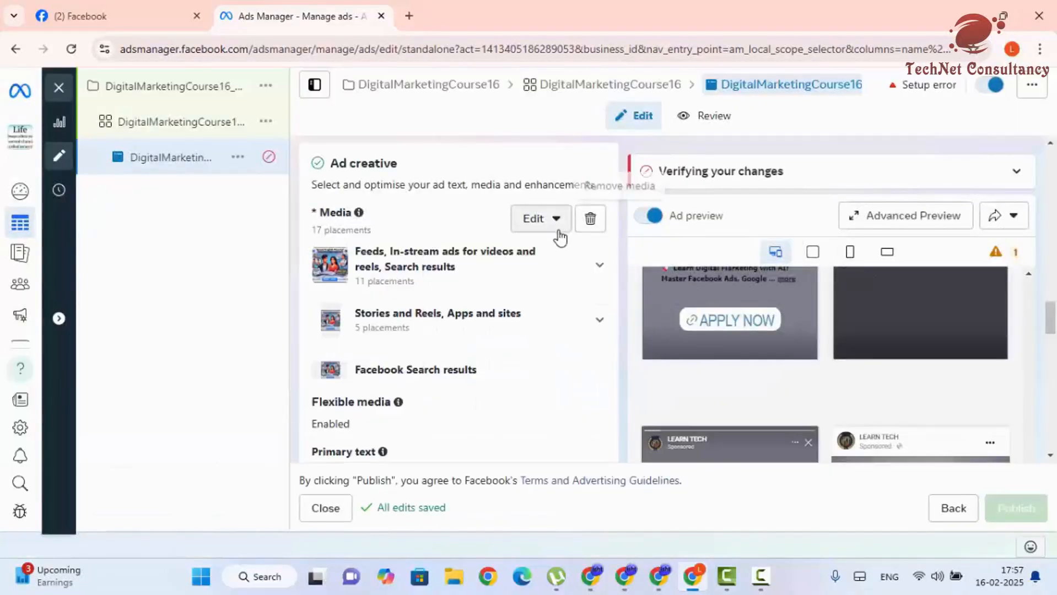
scroll(452, 358, down, 4)
scroll(441, 369, down, 8)
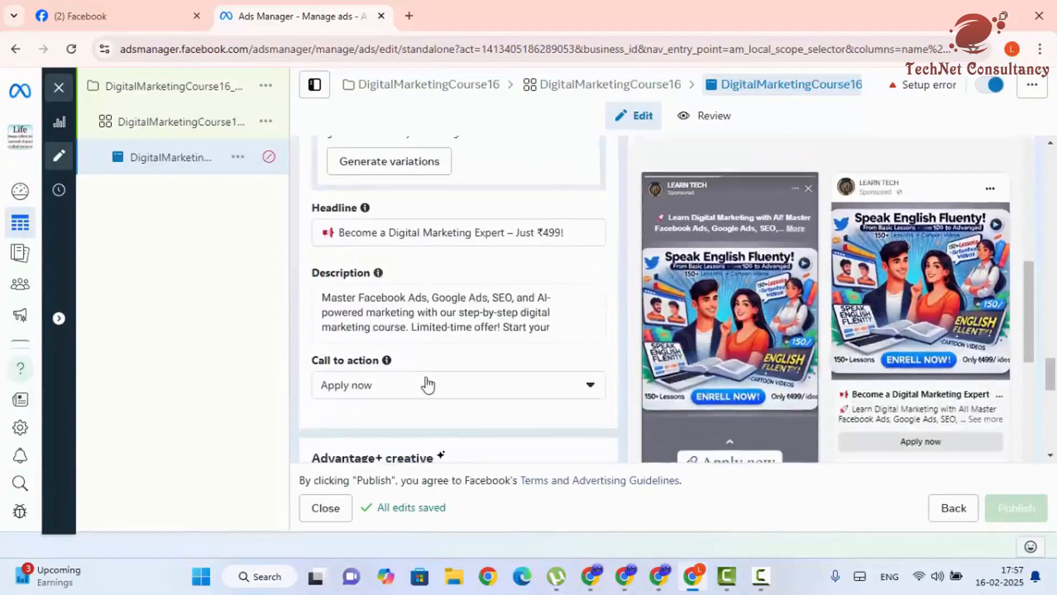
scroll(429, 384, down, 5)
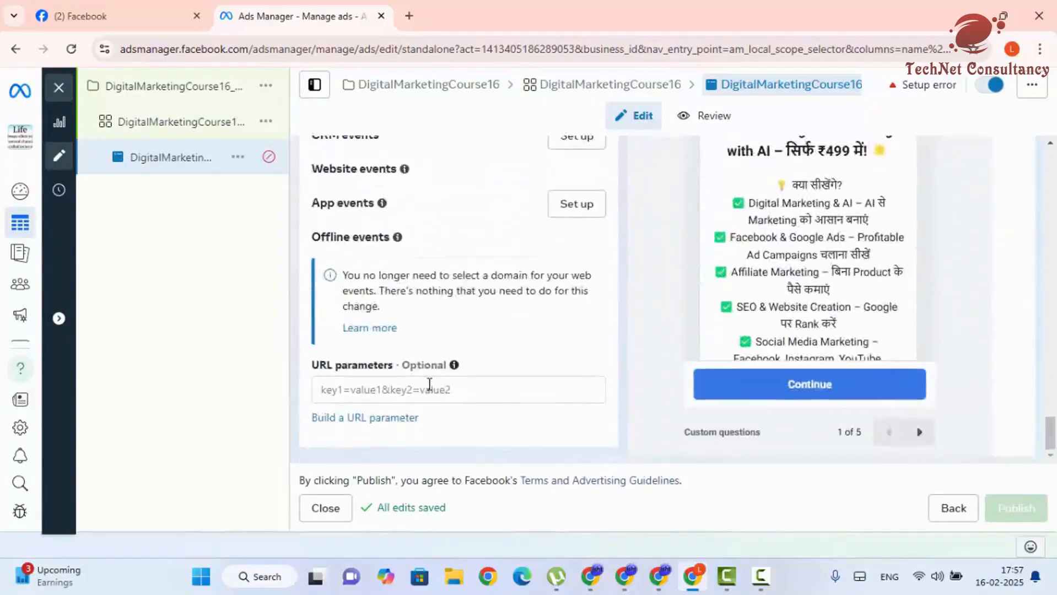
scroll(429, 384, up, 15)
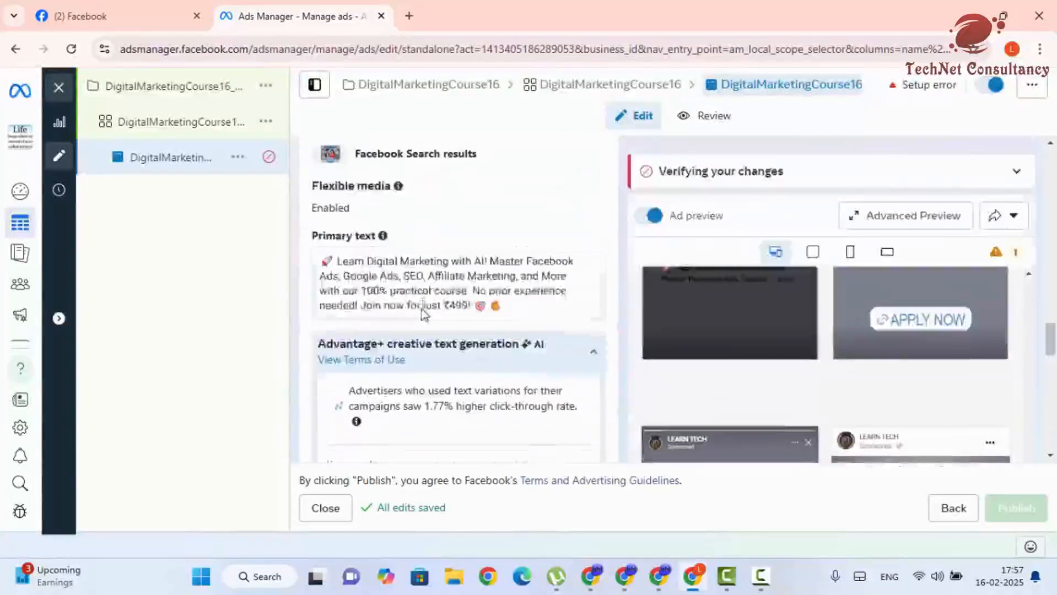
scroll(401, 388, up, 3)
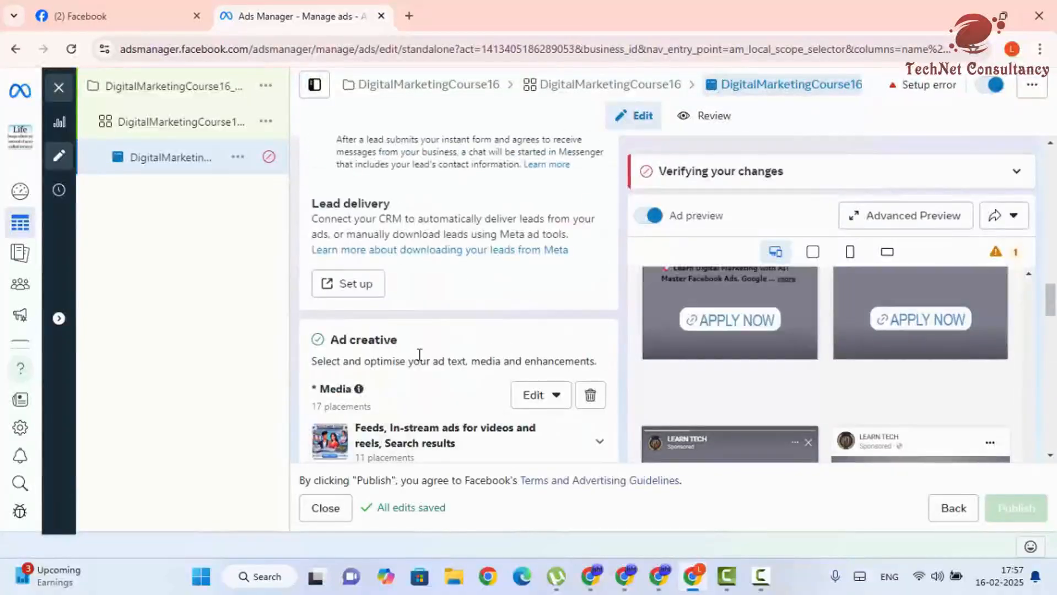
click(320, 508)
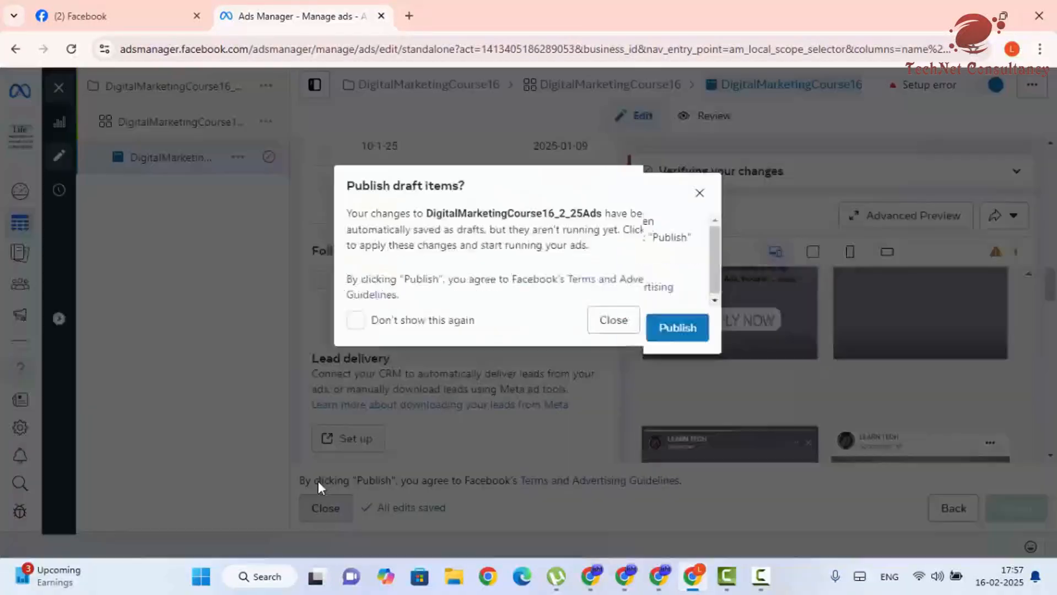
- Publish the draft changes, check why the ad failed, and open it to fix errors
click(661, 337)
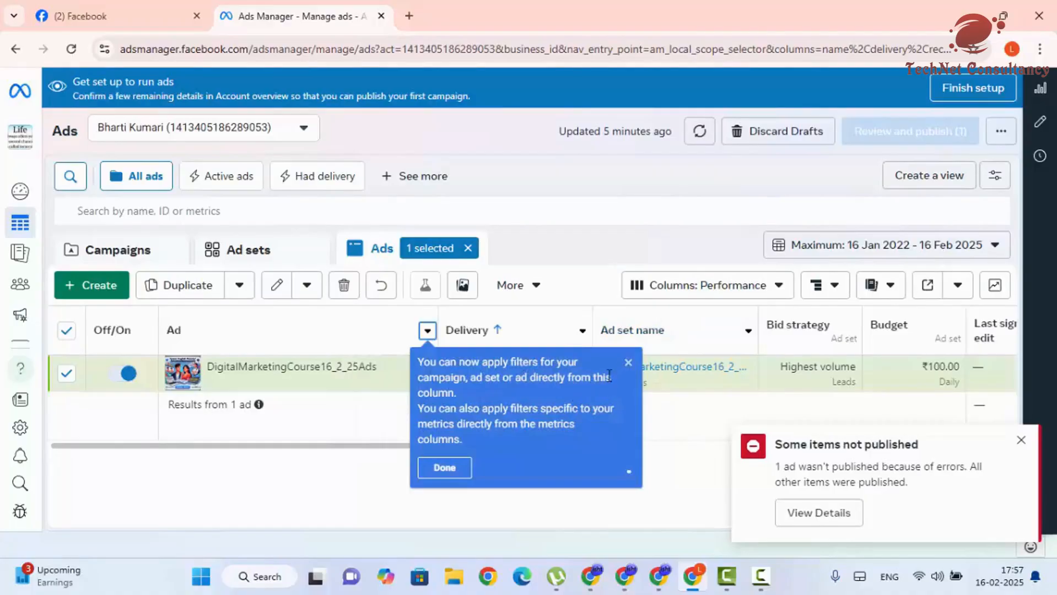
click(627, 364)
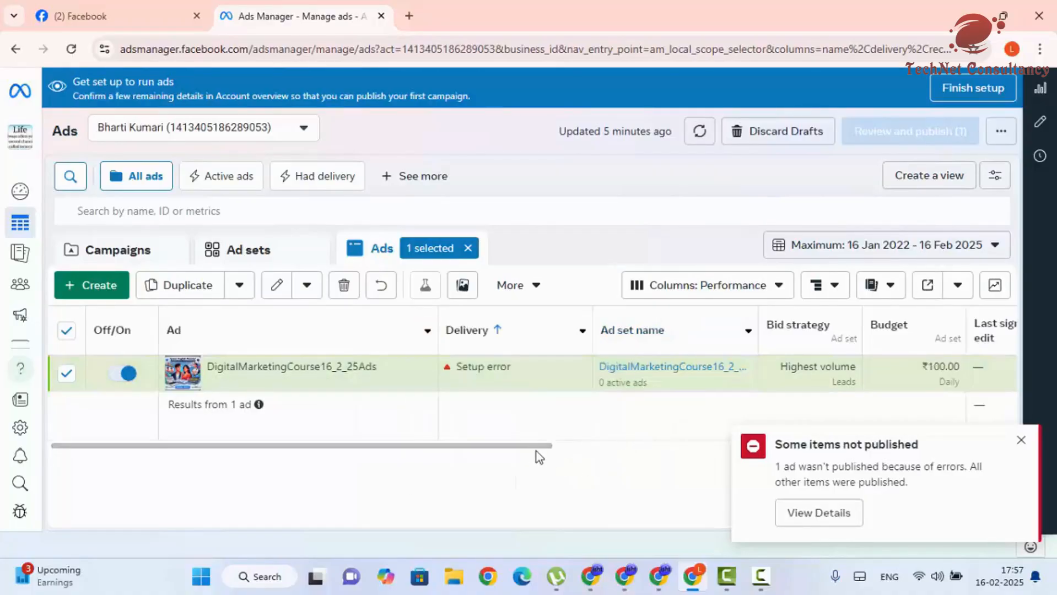
click(832, 515)
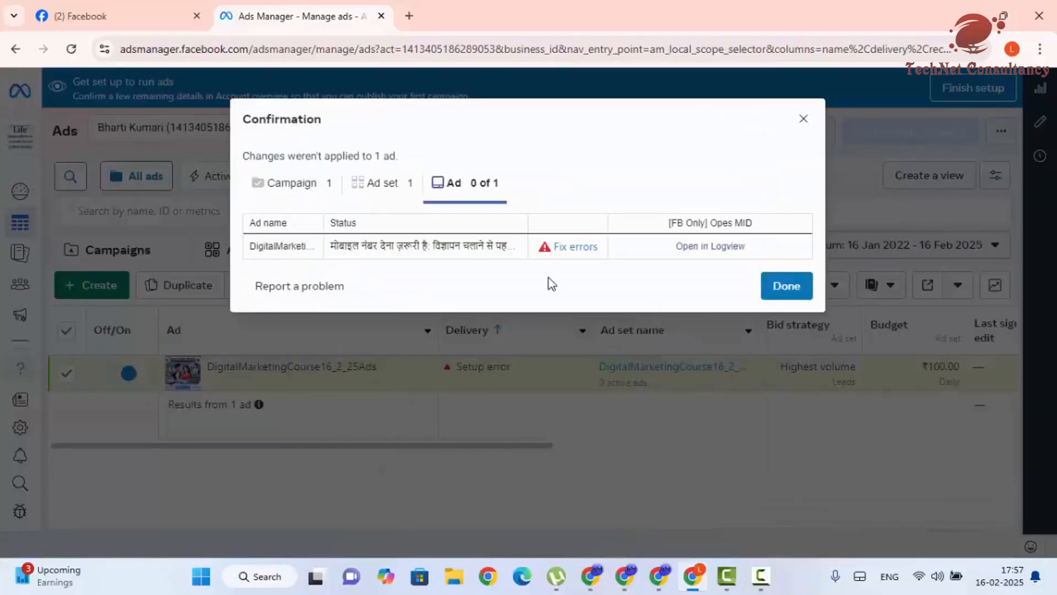
click(562, 246)
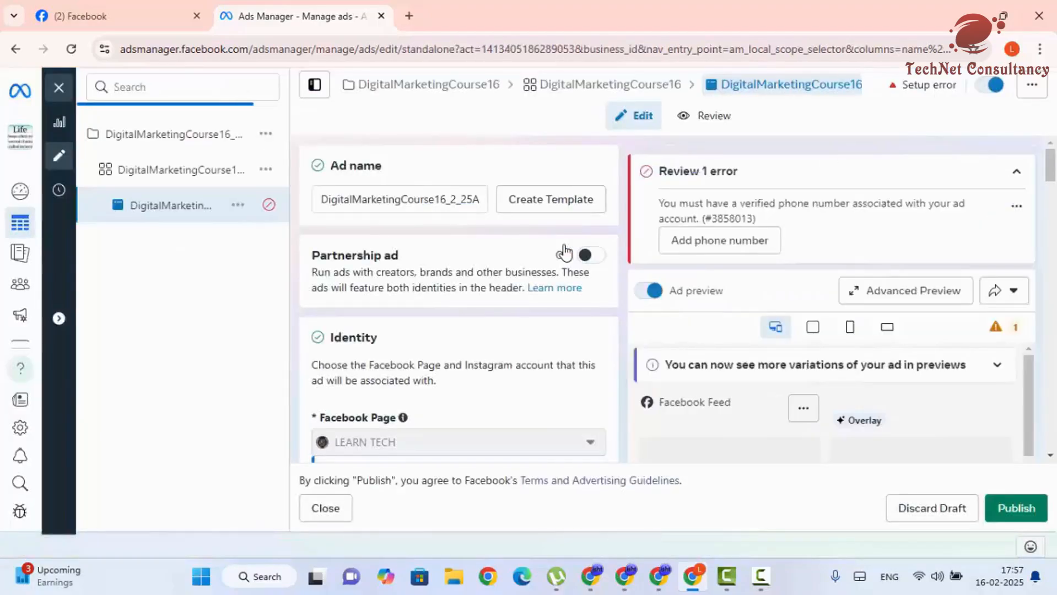
- Add the already-verified phone number to the ad account and confirm it was added
click(688, 247)
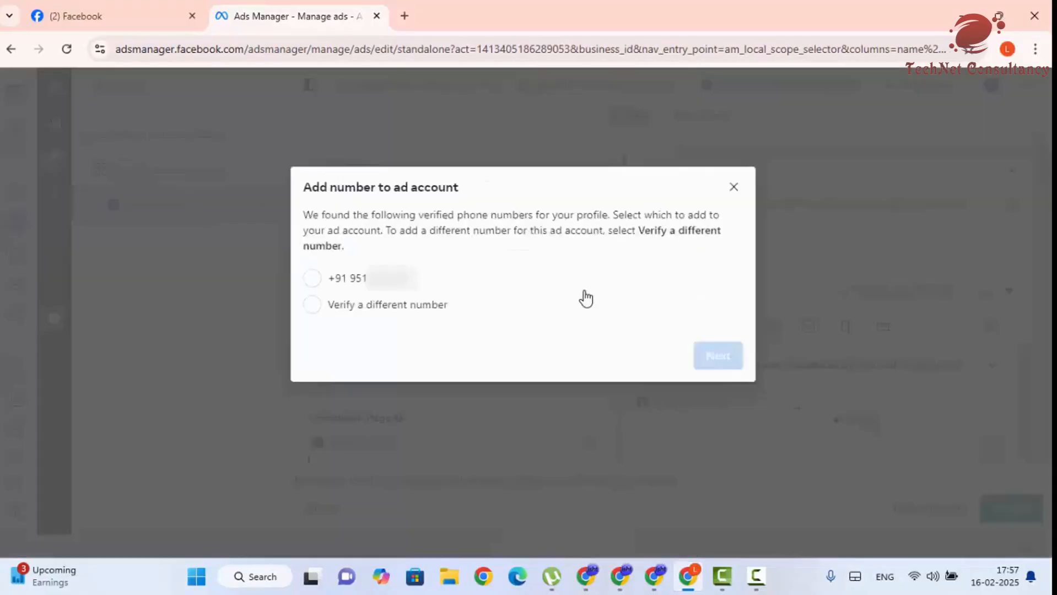
click(312, 305)
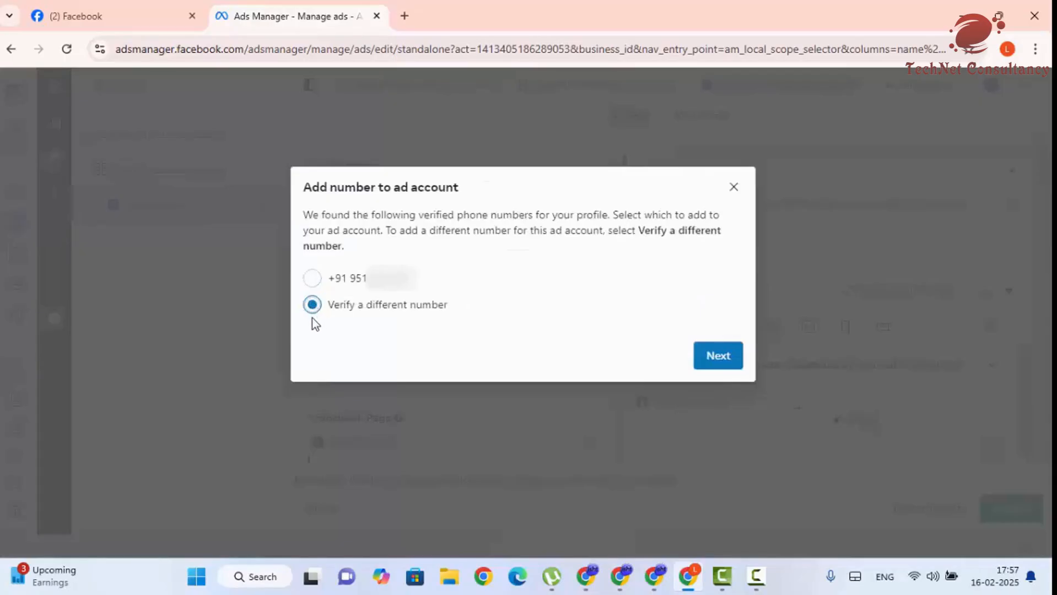
click(314, 282)
click(725, 359)
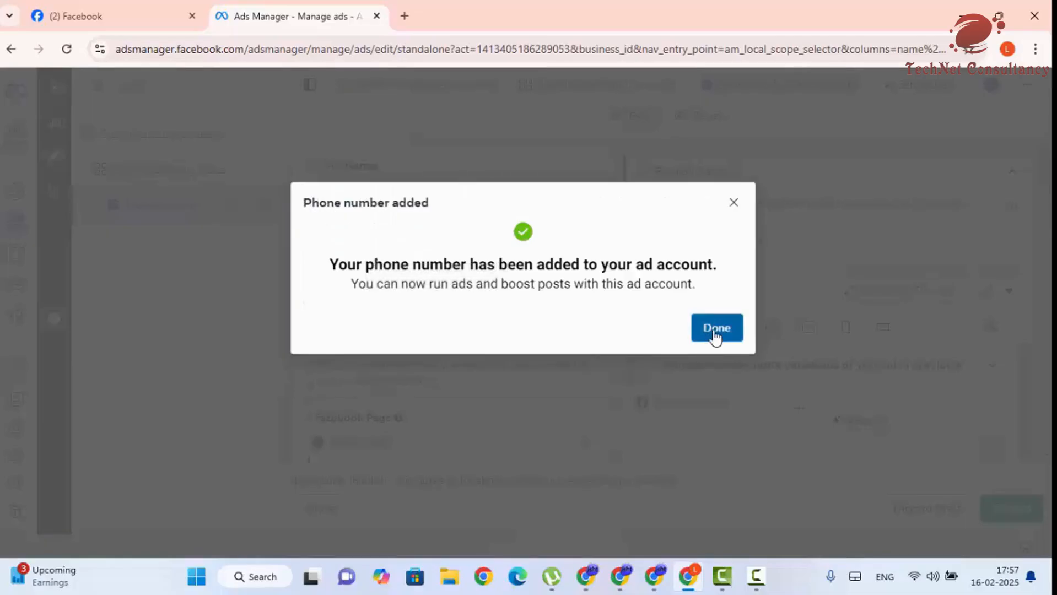
click(716, 328)
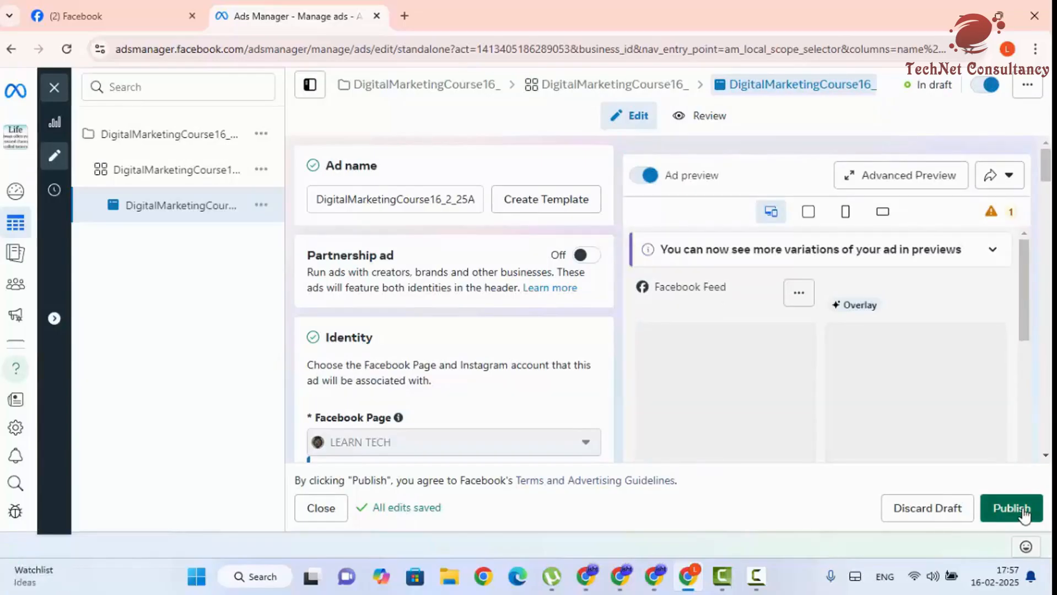
- Publish the edited ad, close the editor, and switch to the Campaigns view
click(1024, 514)
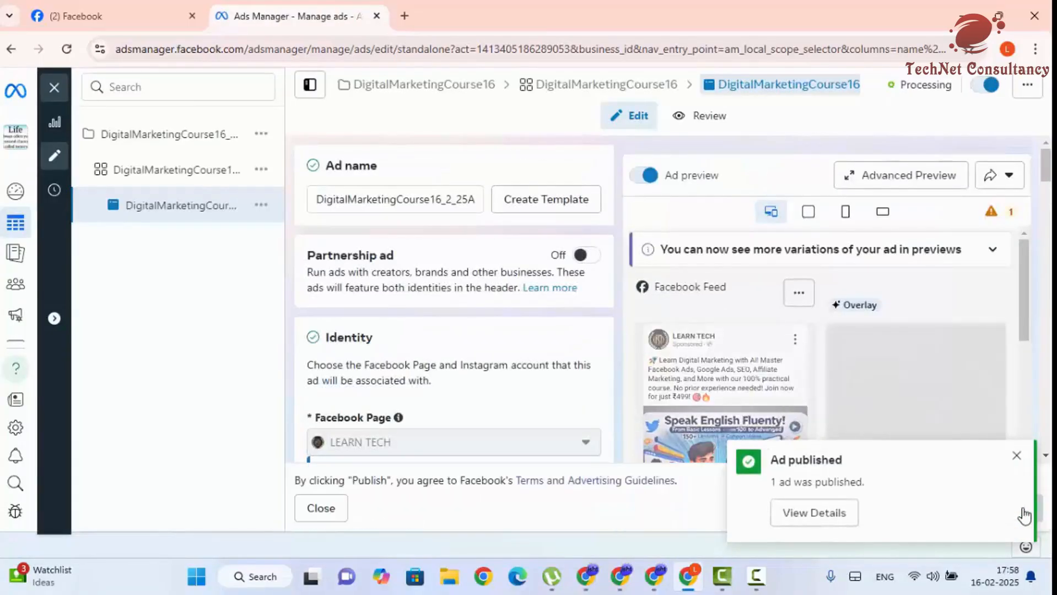
click(1010, 460)
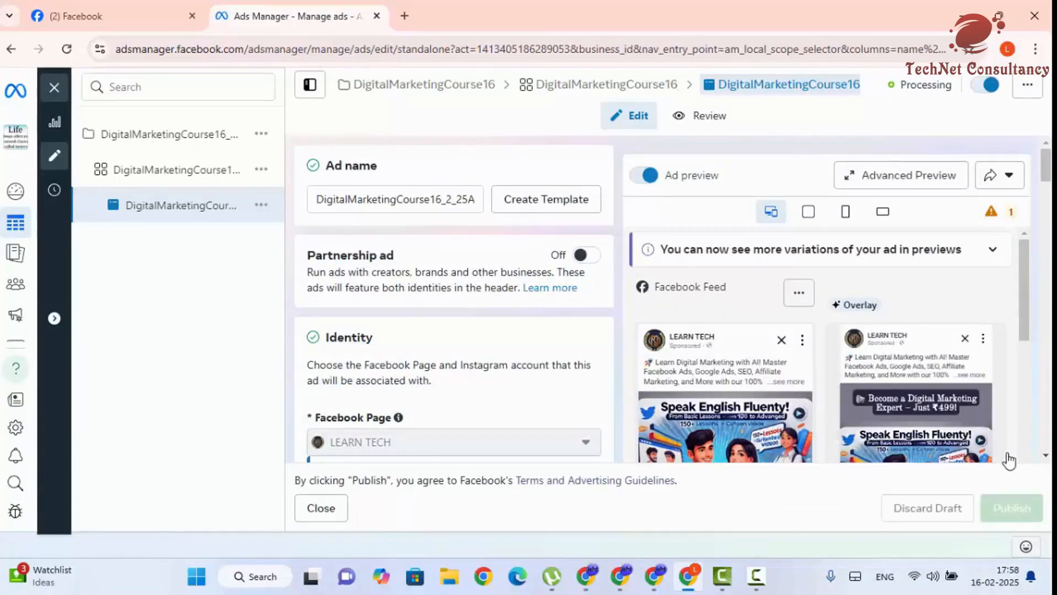
click(54, 88)
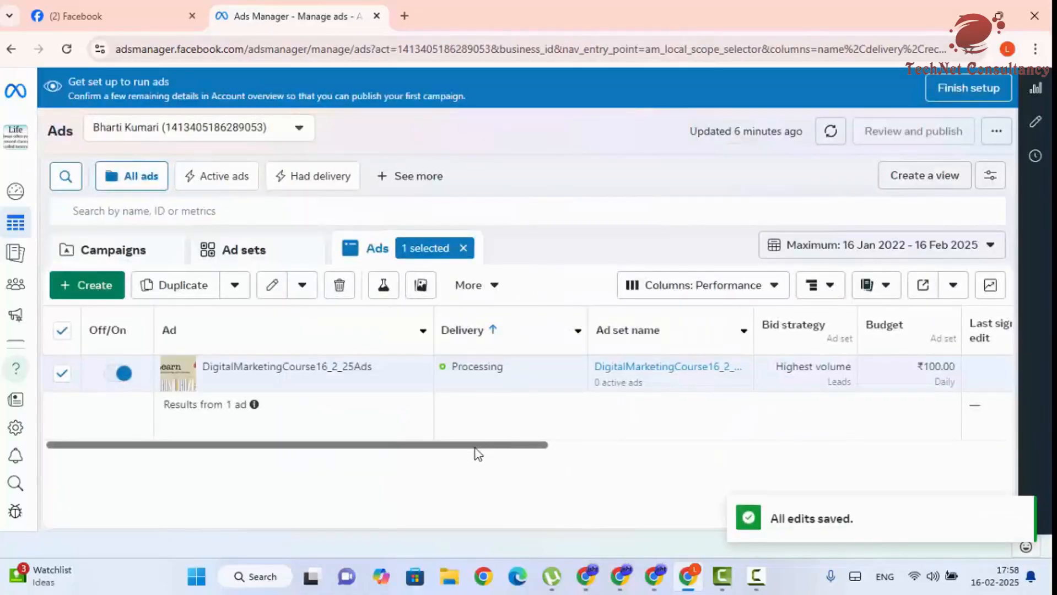
mouse_move(504, 374)
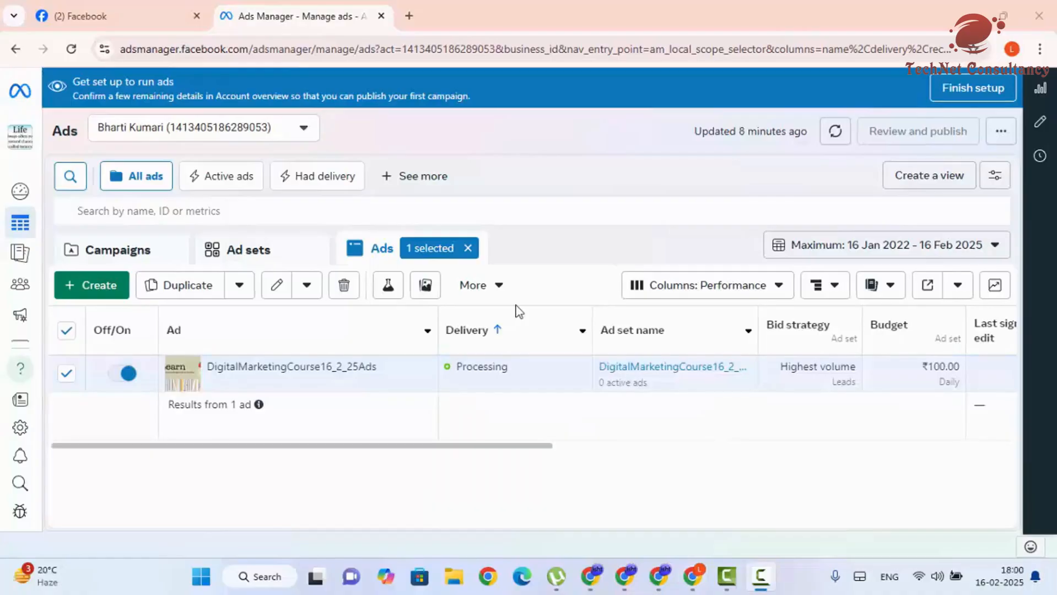
click(124, 251)
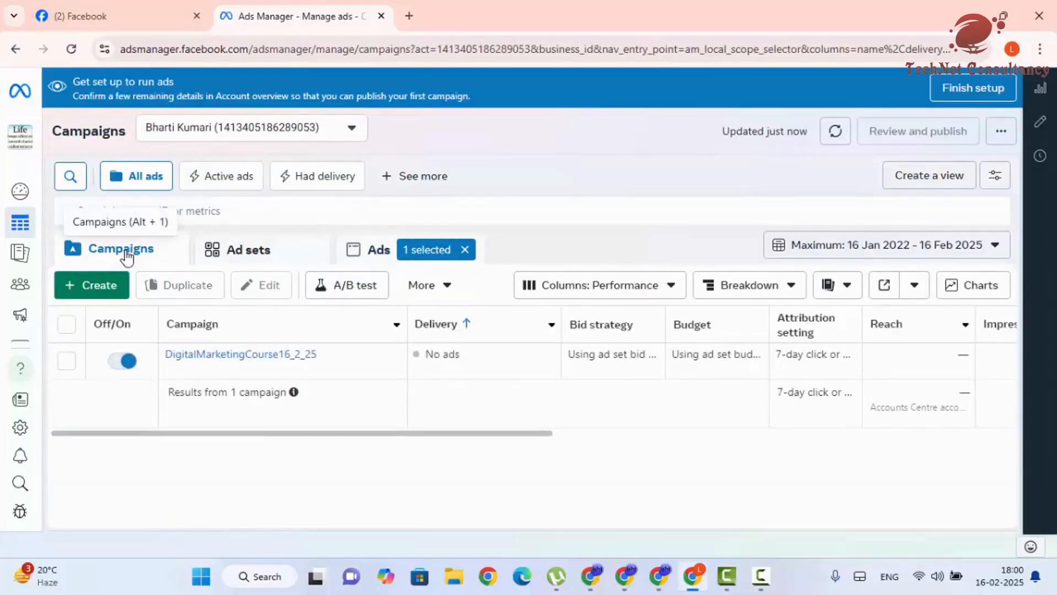
- Browse Ad sets and Ads, clear both '1 selected' filters, and open campaign DigitalMarketingCourse16_2_25
click(237, 254)
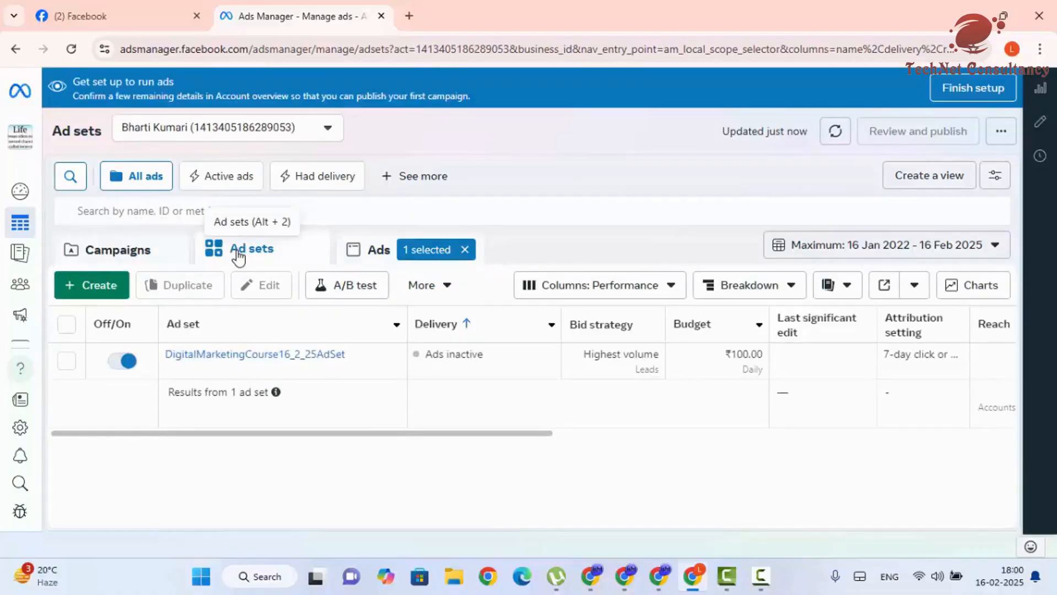
click(368, 253)
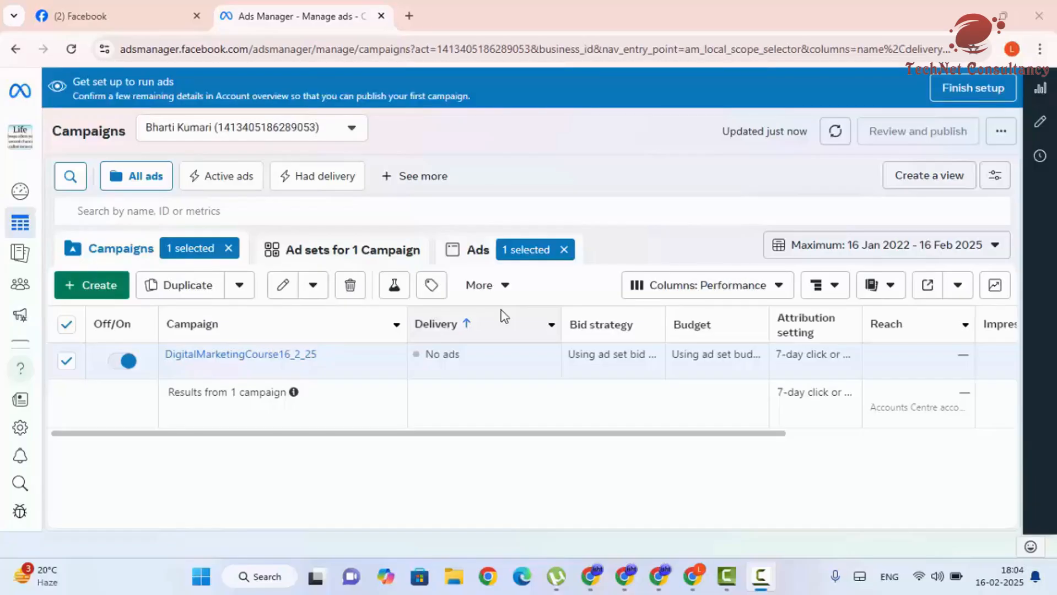
click(564, 249)
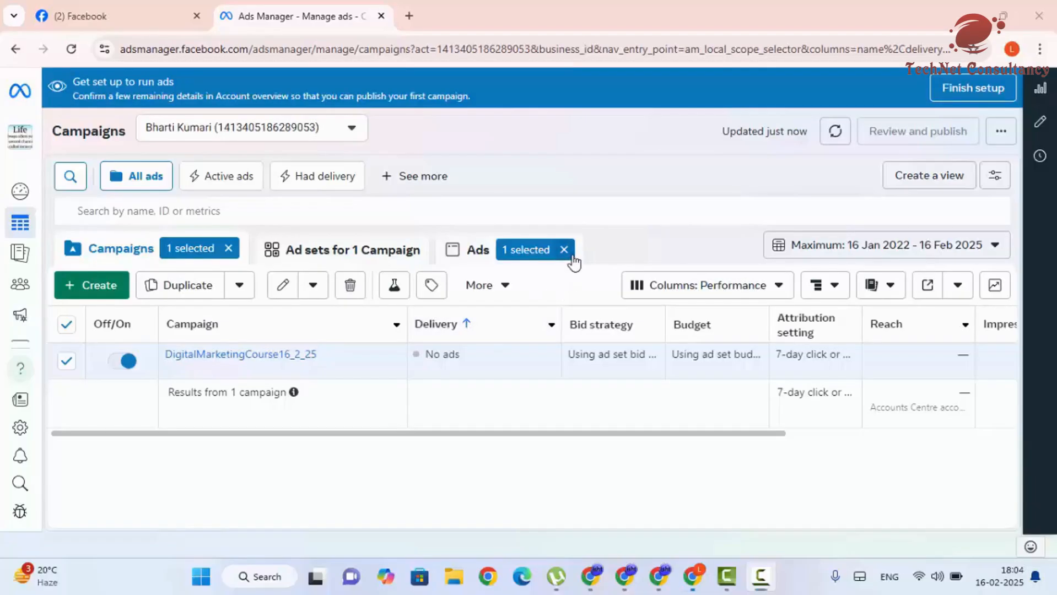
click(227, 249)
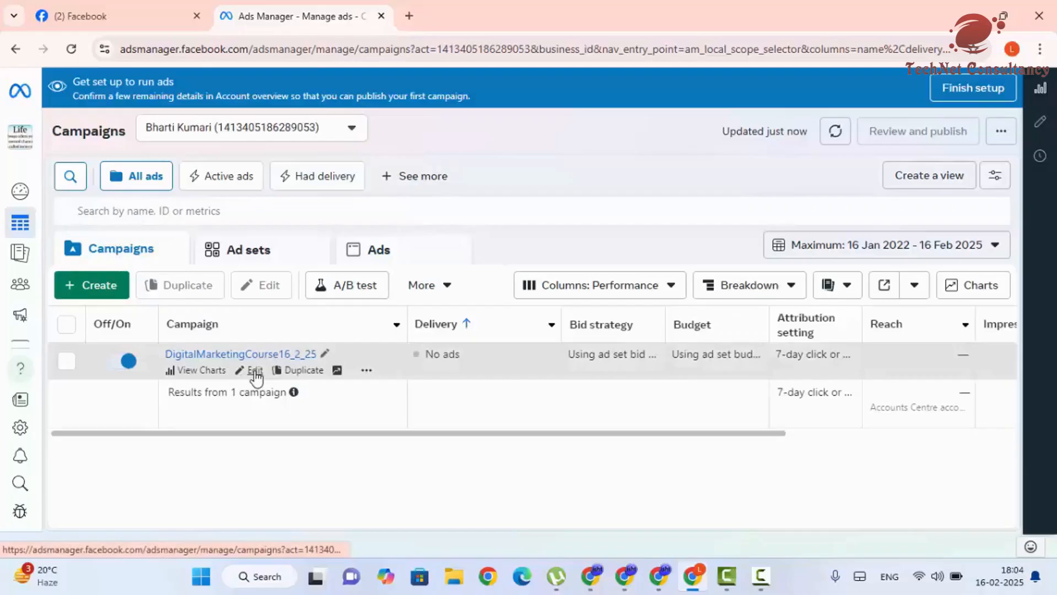
click(254, 371)
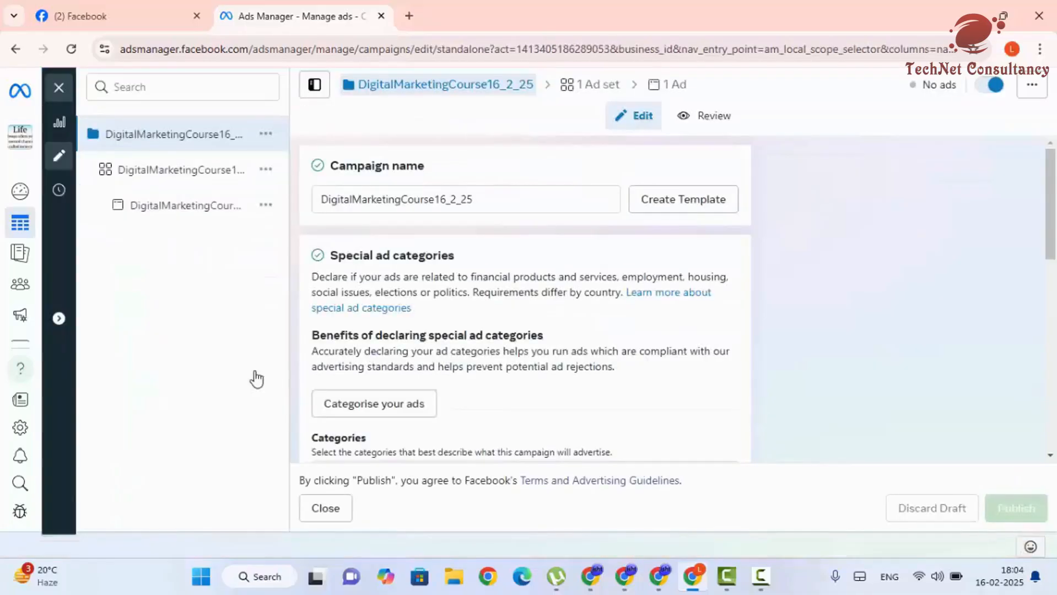
- Review the DigitalMarketingCourse16_2_25 campaign form, then go to its single ad set
scroll(653, 322, down, 4)
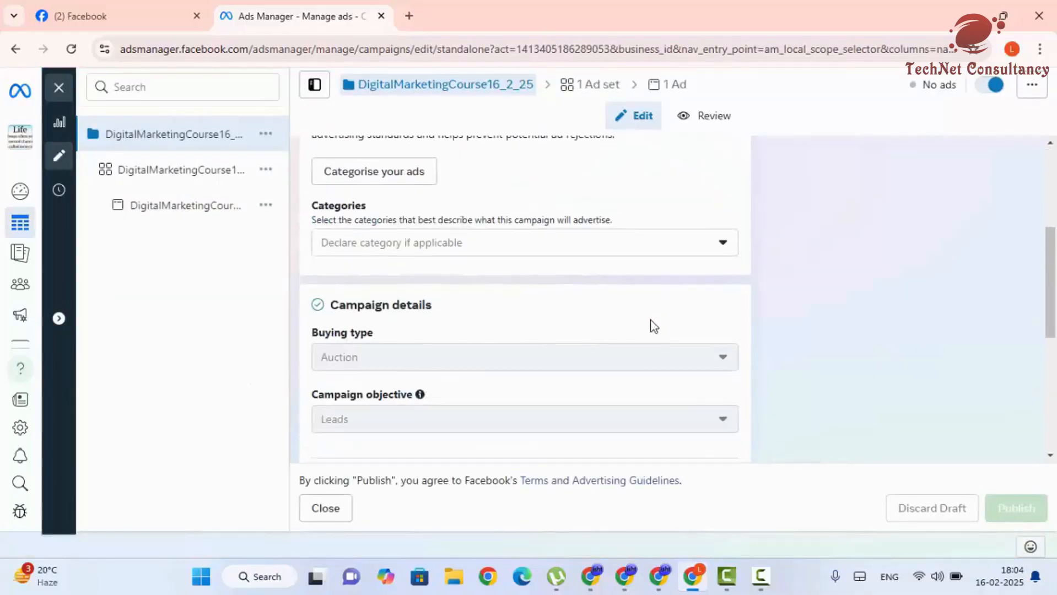
scroll(624, 352, down, 3)
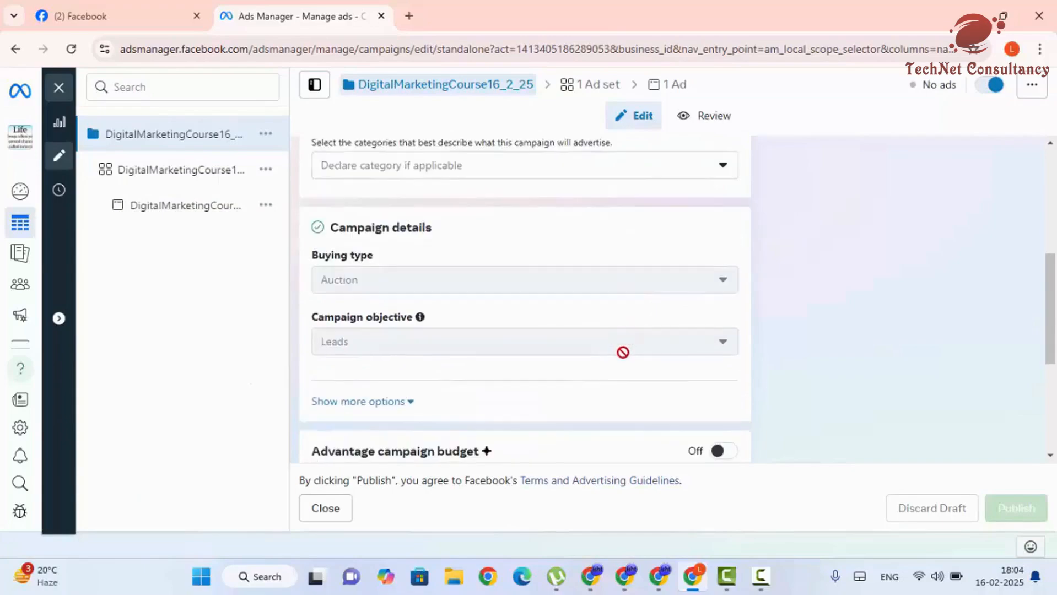
scroll(624, 366, down, 3)
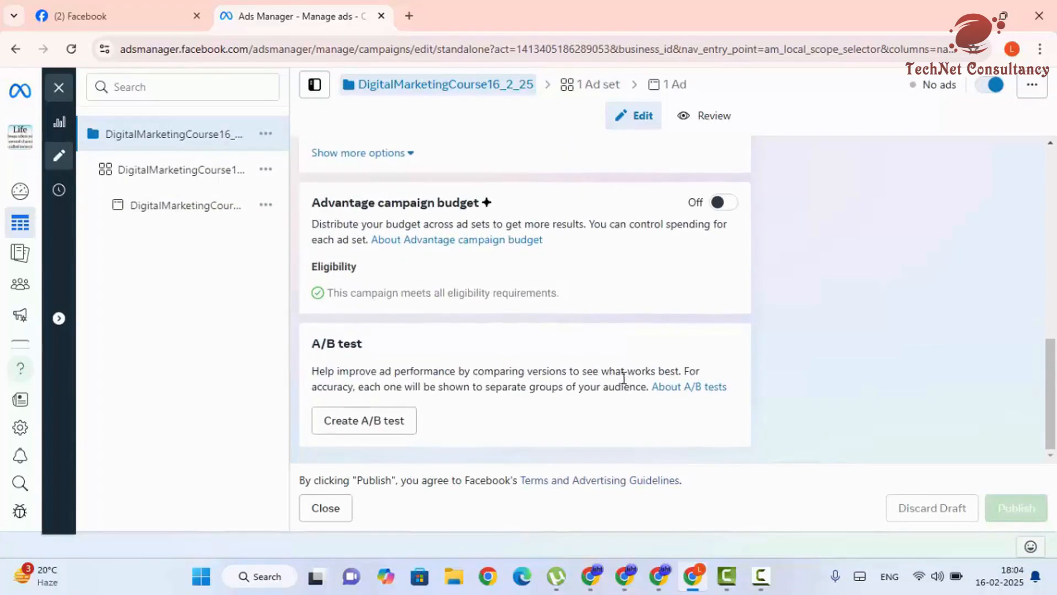
scroll(625, 372, up, 7)
scroll(578, 226, up, 3)
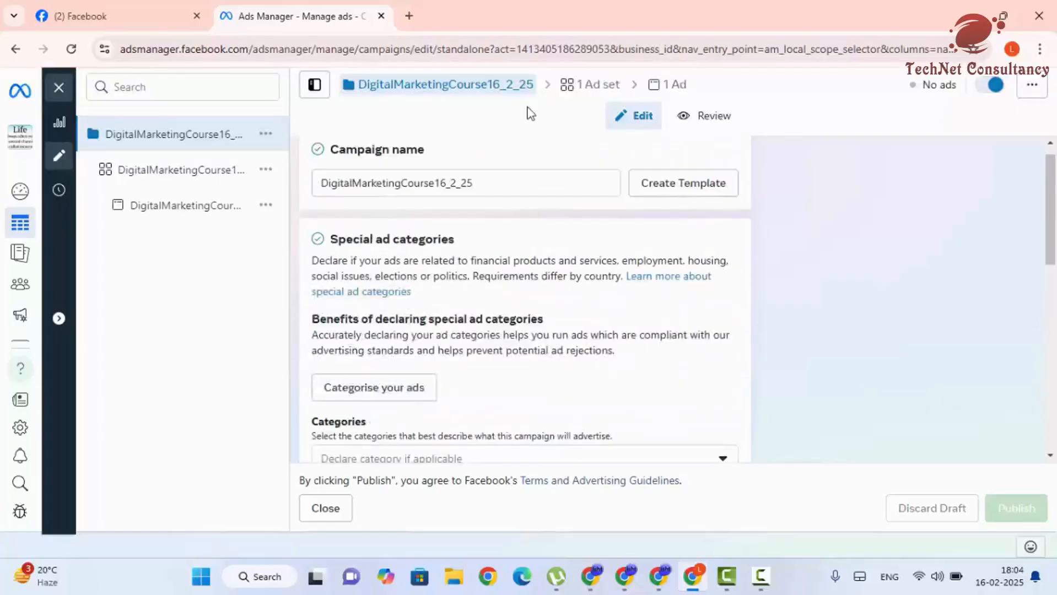
click(606, 89)
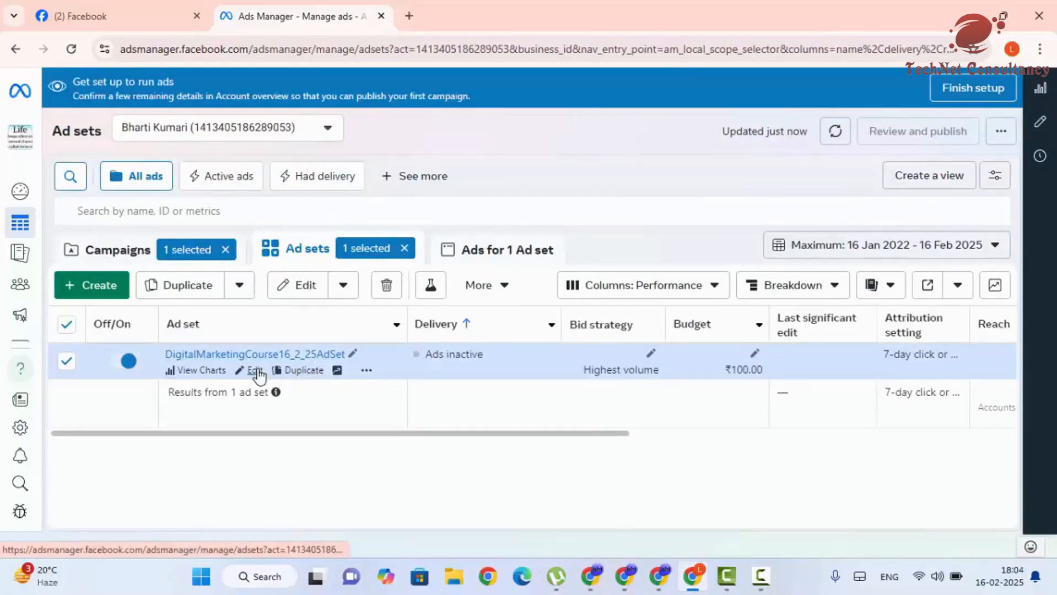
- Change DigitalMarketingCourse16_2_25AdSet's daily budget from ₹100.00 to ₹200.00 and publish it
click(256, 371)
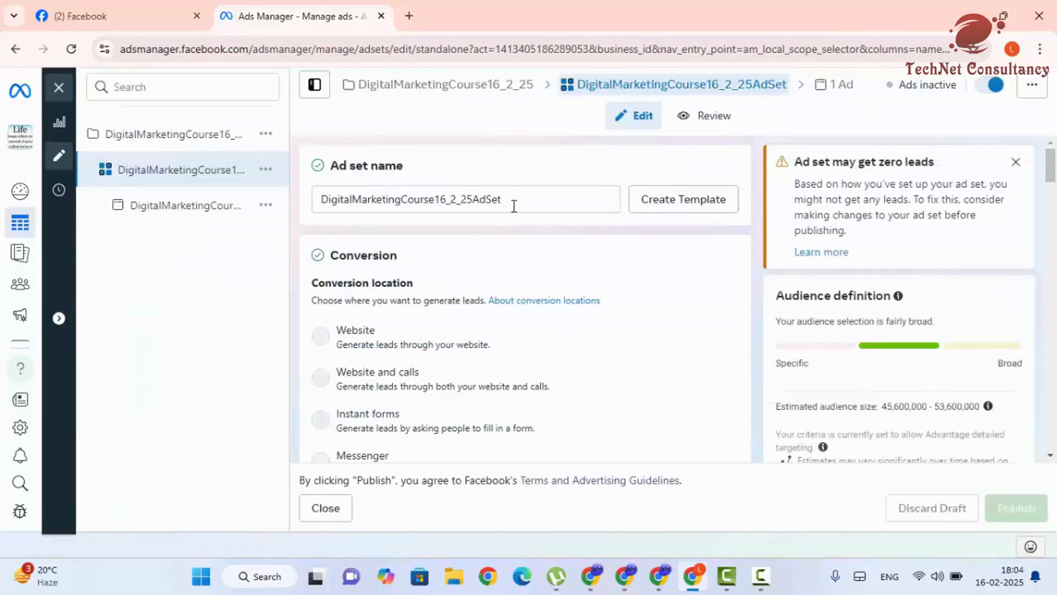
scroll(515, 237, down, 1)
scroll(515, 245, down, 8)
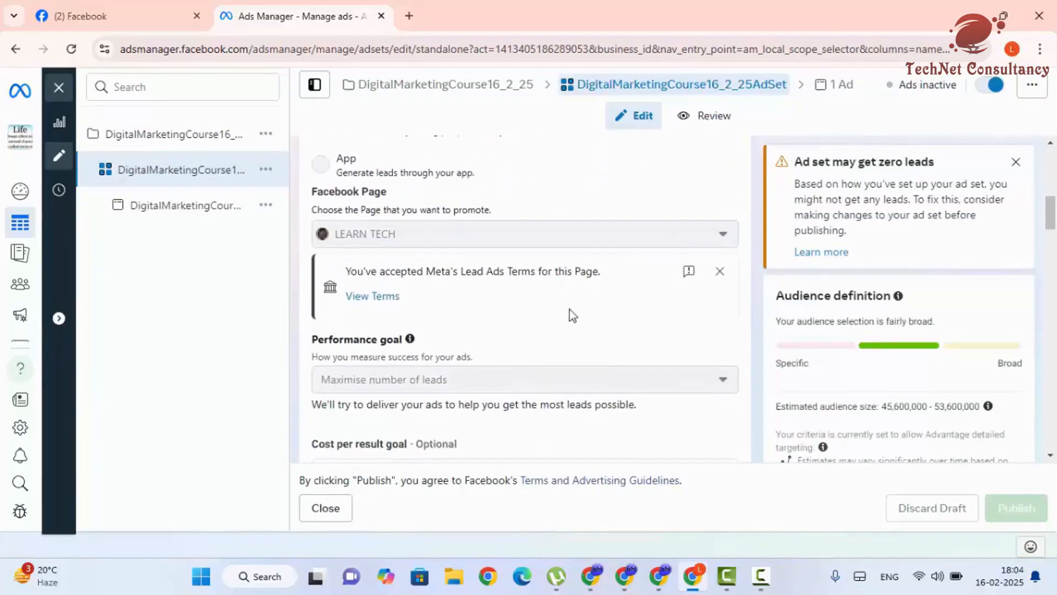
scroll(571, 318, down, 6)
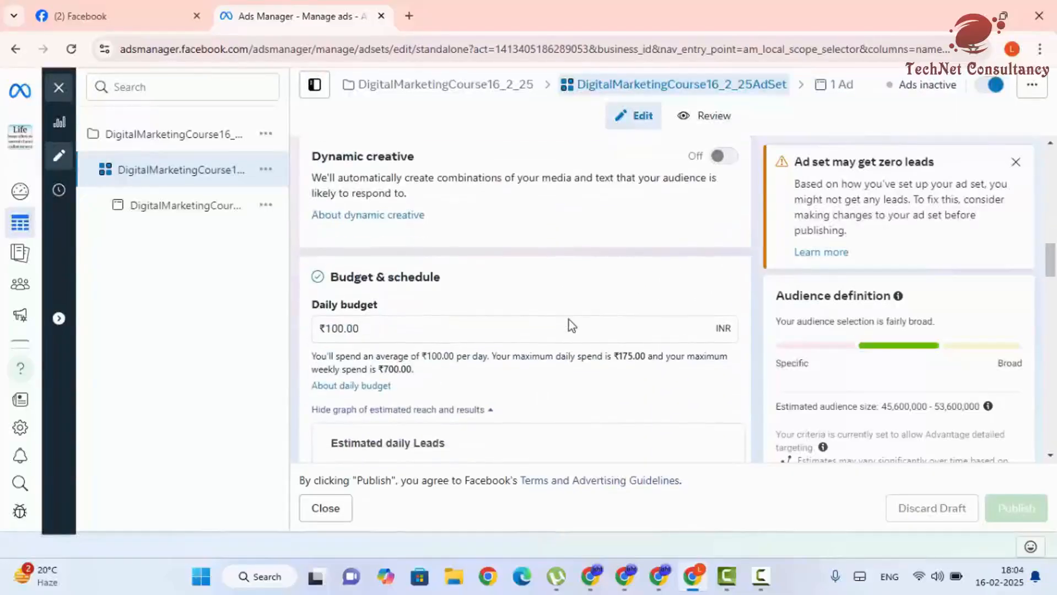
drag(375, 259, 324, 259)
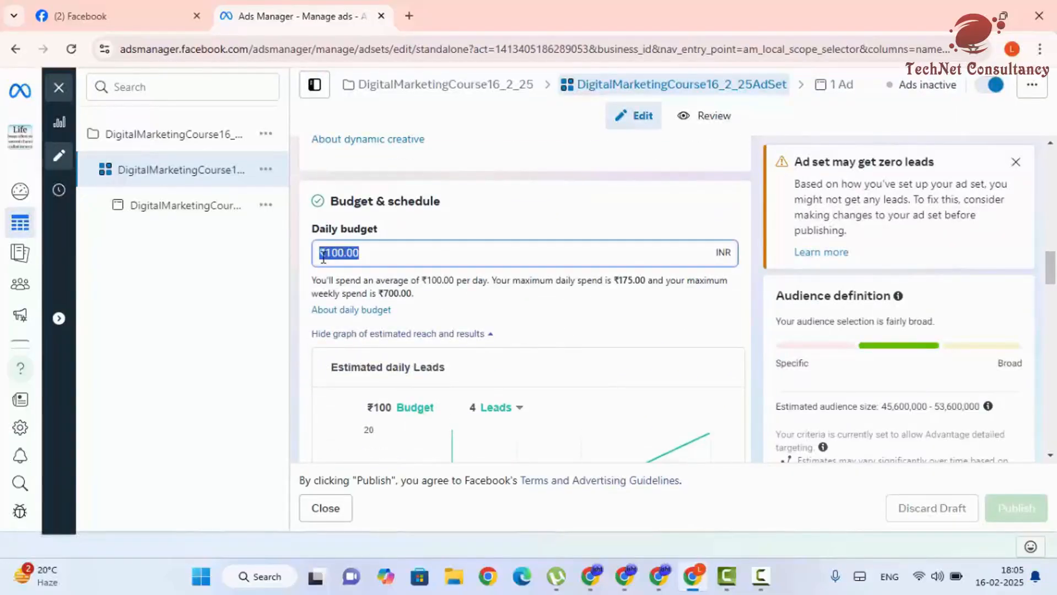
text(200)
click(476, 322)
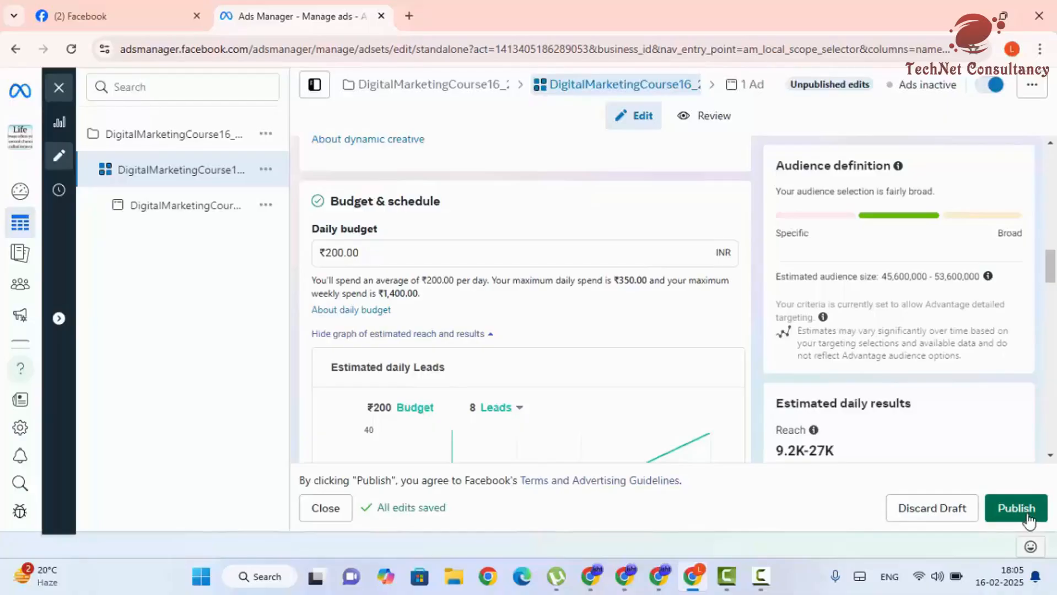
scroll(881, 389, down, 5)
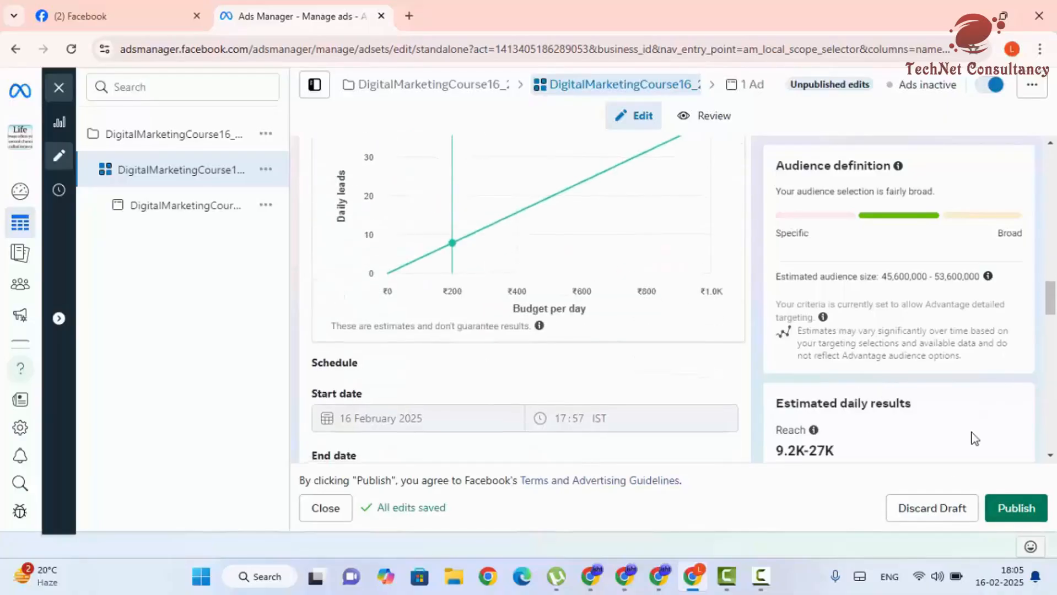
scroll(975, 438, down, 15)
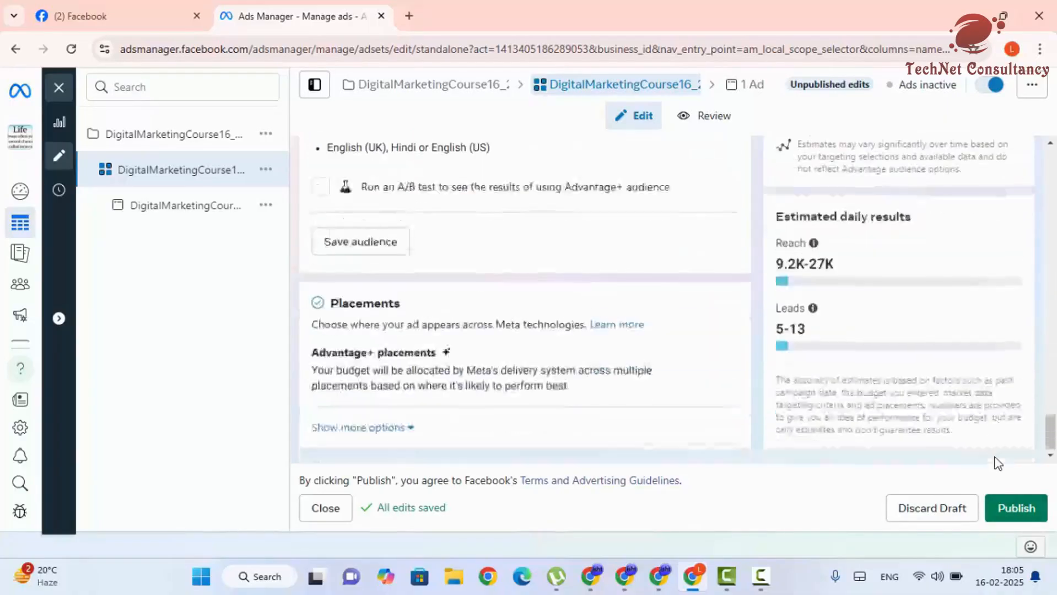
click(1022, 515)
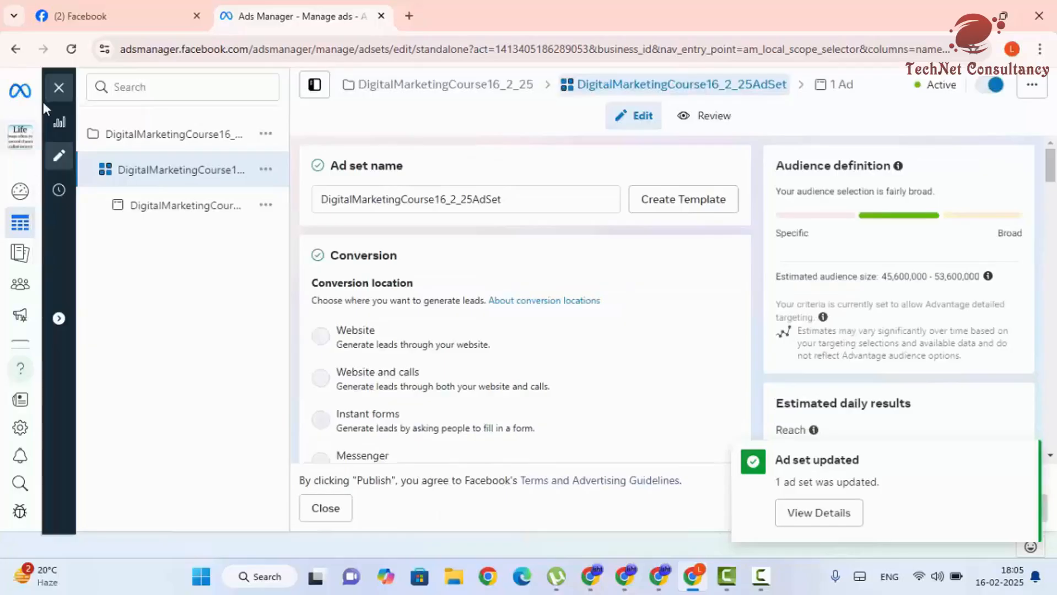
click(59, 87)
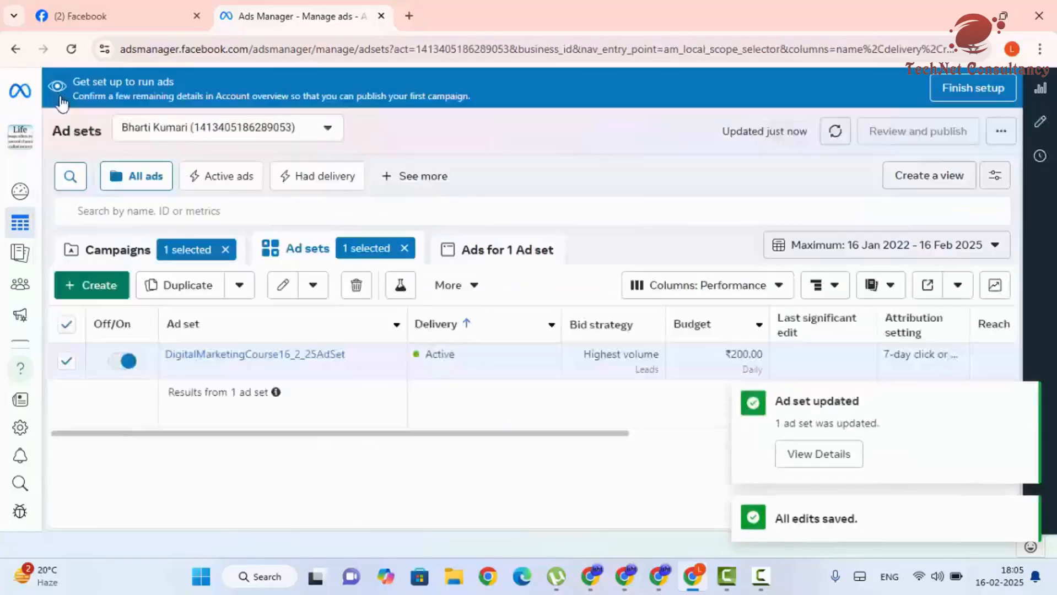
click(493, 256)
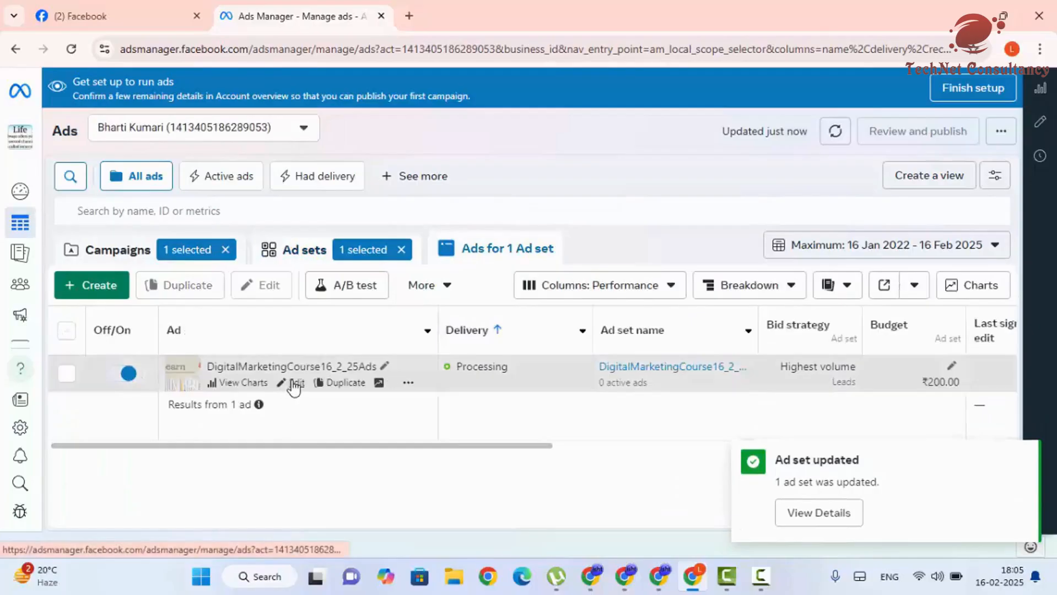
click(295, 384)
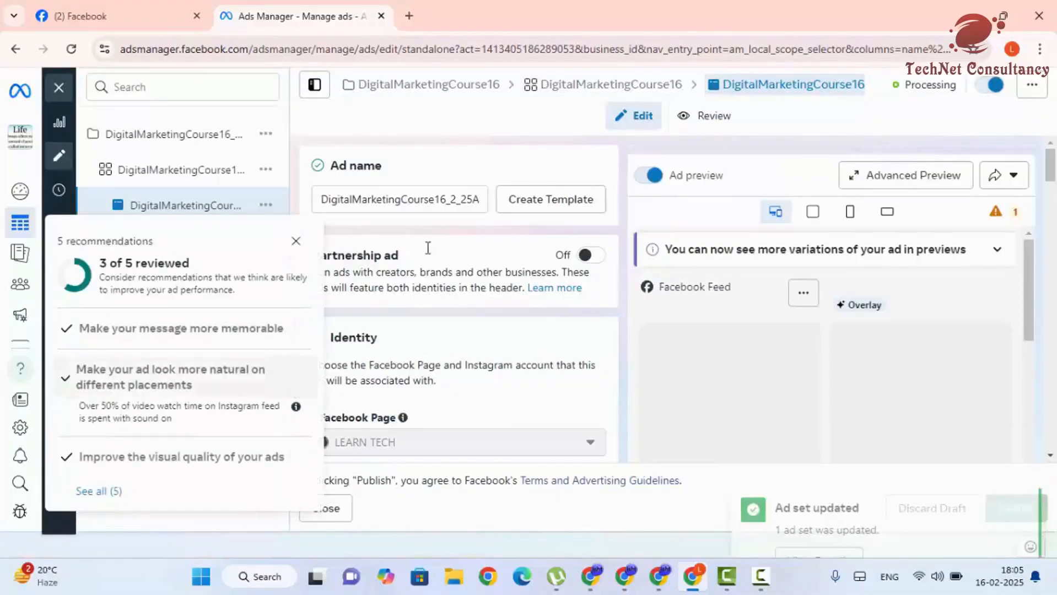
click(298, 243)
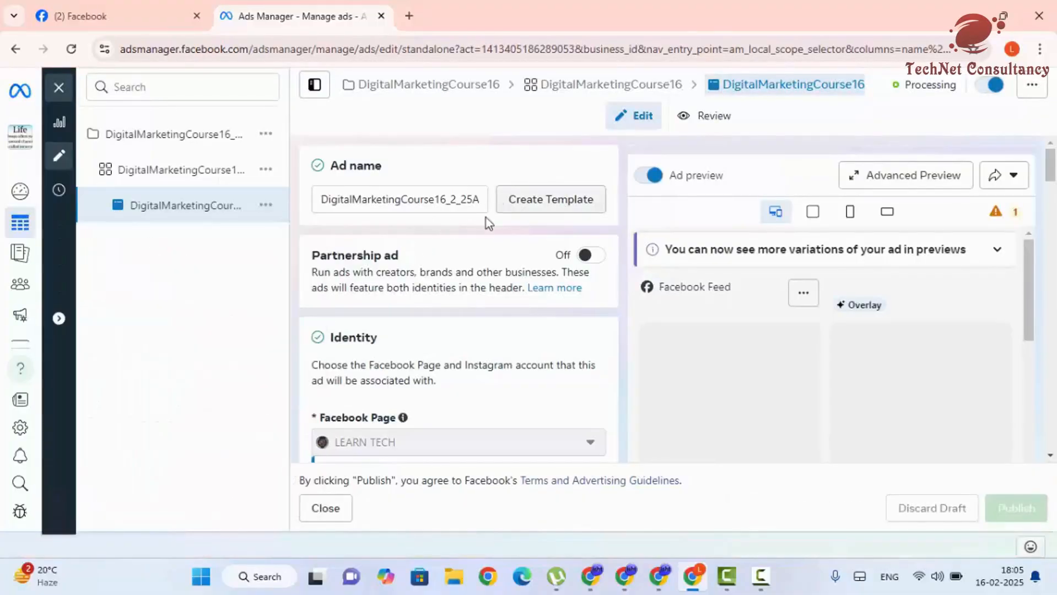
scroll(487, 218, down, 7)
scroll(479, 296, down, 3)
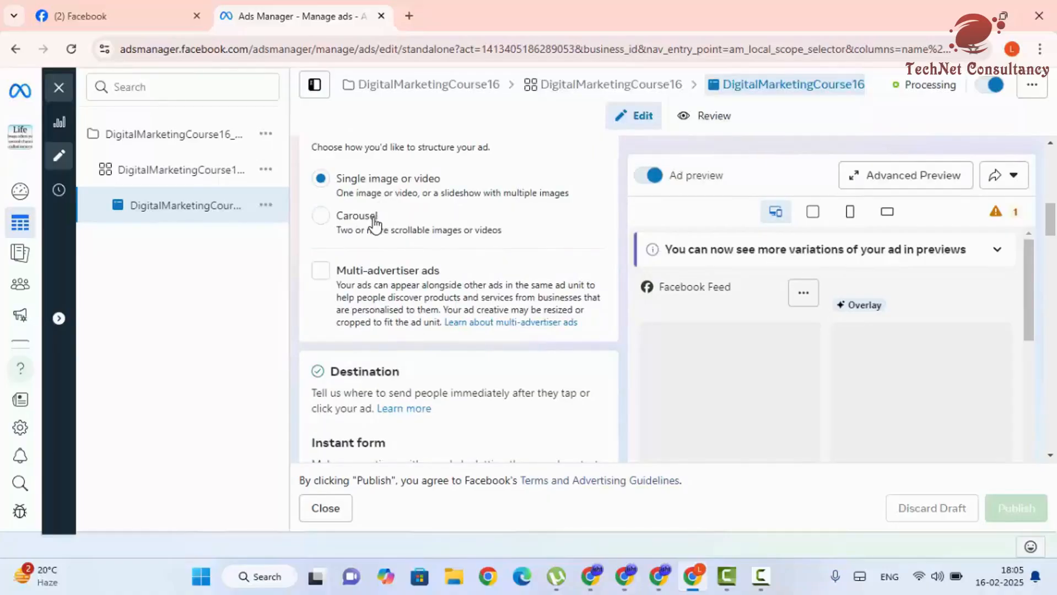
scroll(401, 267, down, 5)
scroll(433, 284, down, 4)
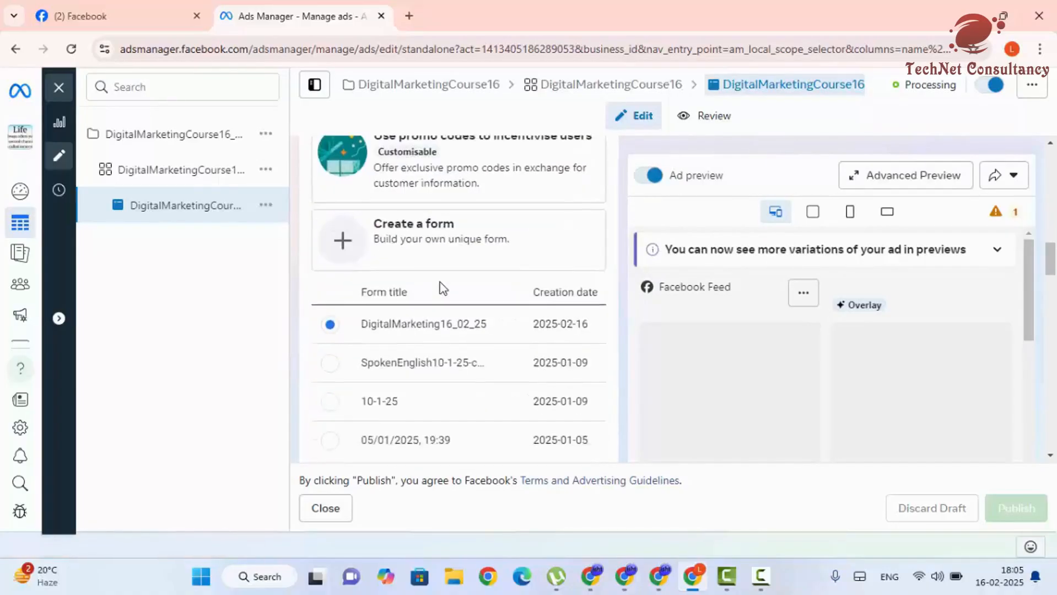
scroll(380, 187, up, 1)
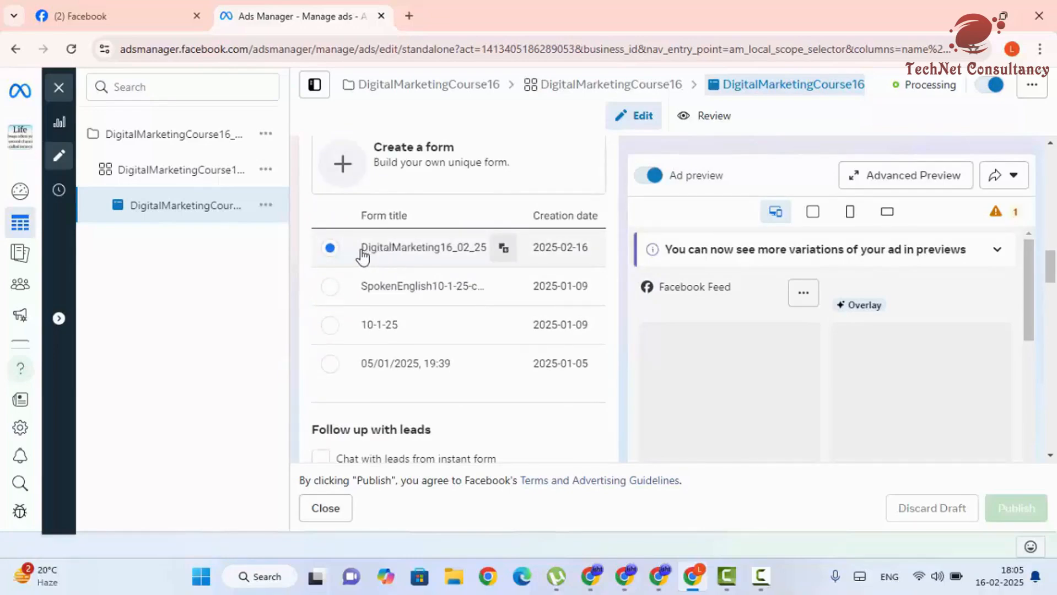
scroll(432, 302, down, 4)
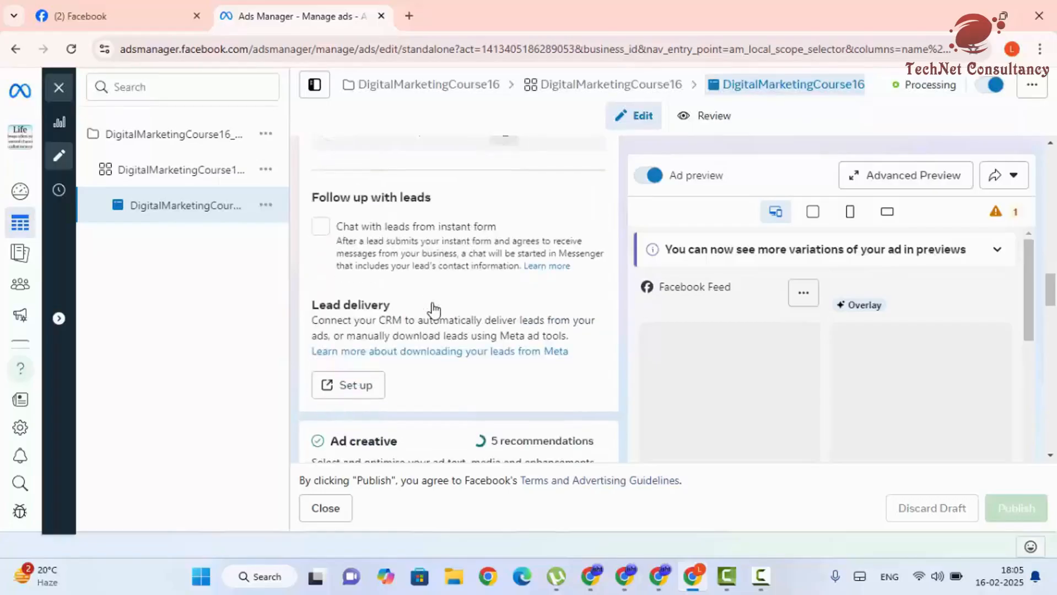
scroll(433, 307, down, 1)
scroll(430, 327, down, 3)
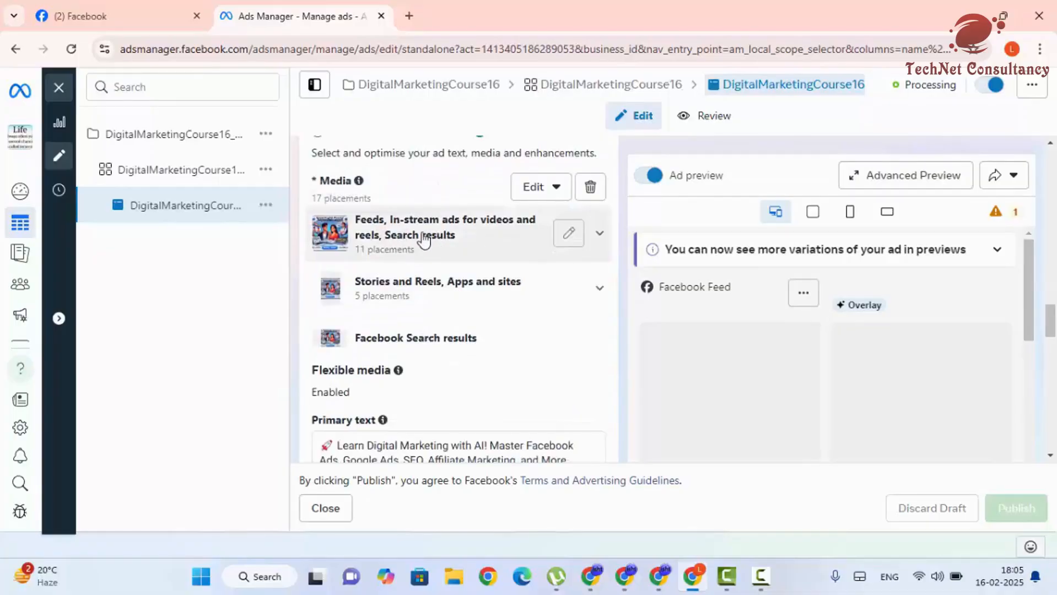
- Upload the DALL·E English-words infographic through the Feeds media editor, then cancel without applying it
click(568, 233)
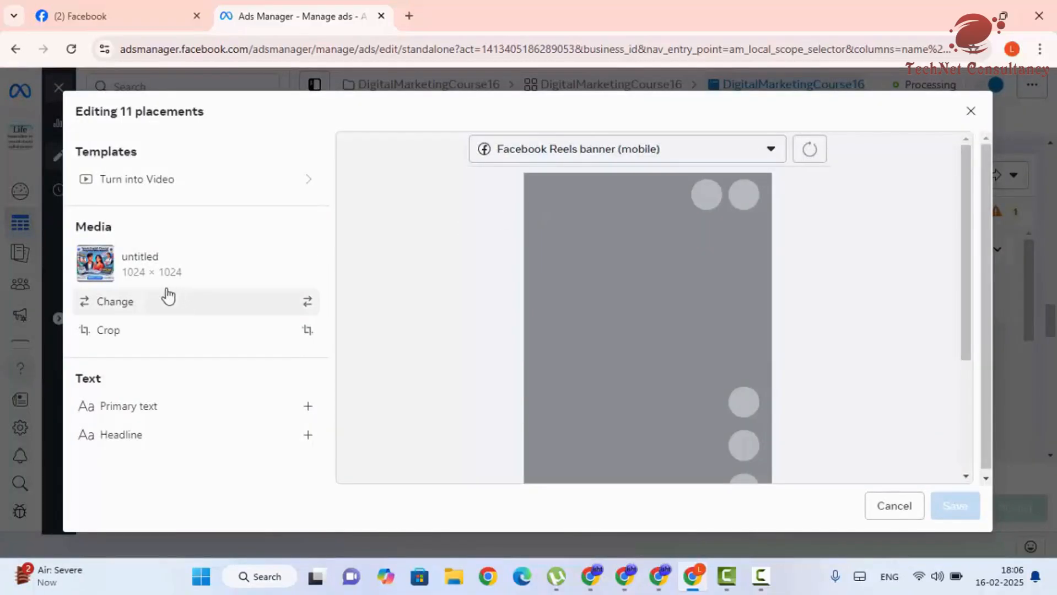
click(135, 300)
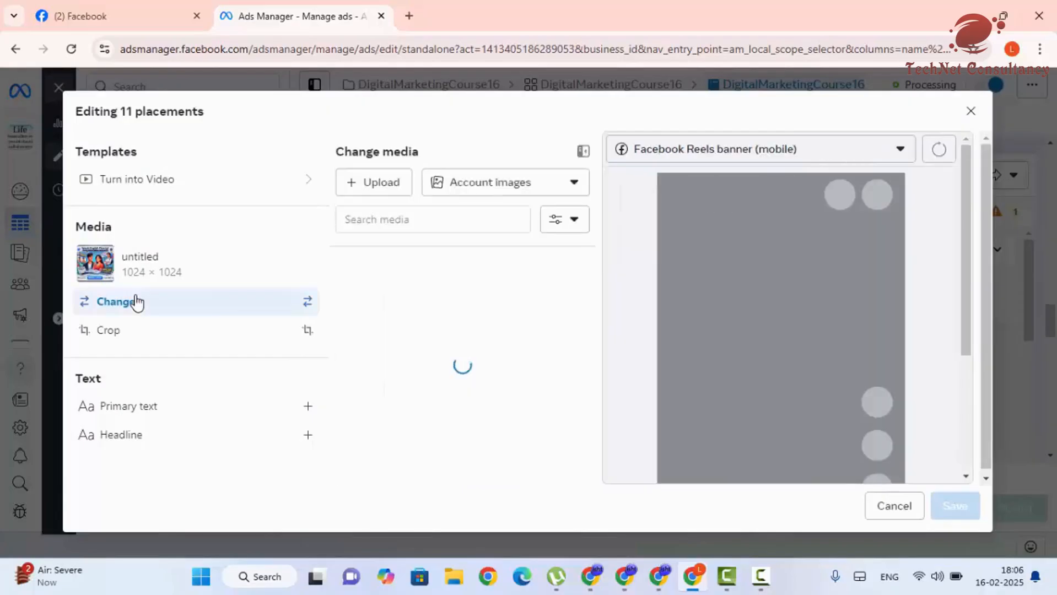
click(374, 184)
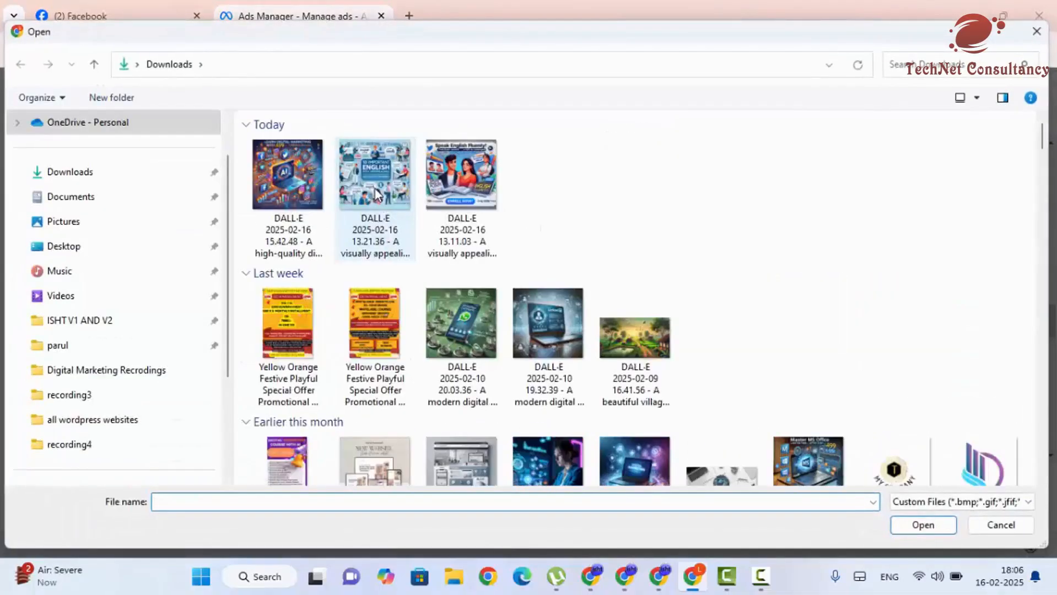
click(396, 193)
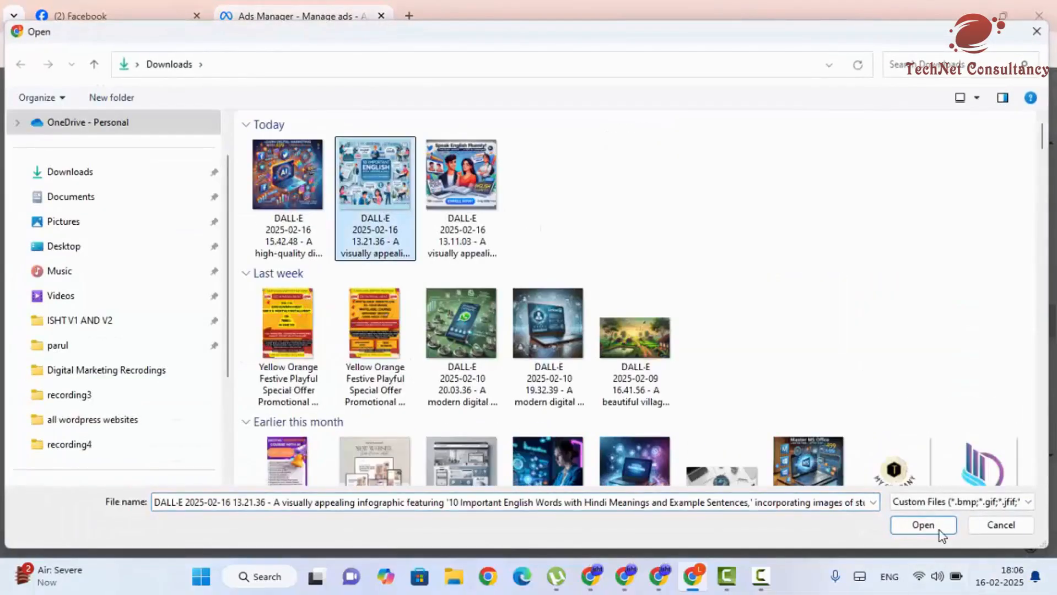
click(939, 530)
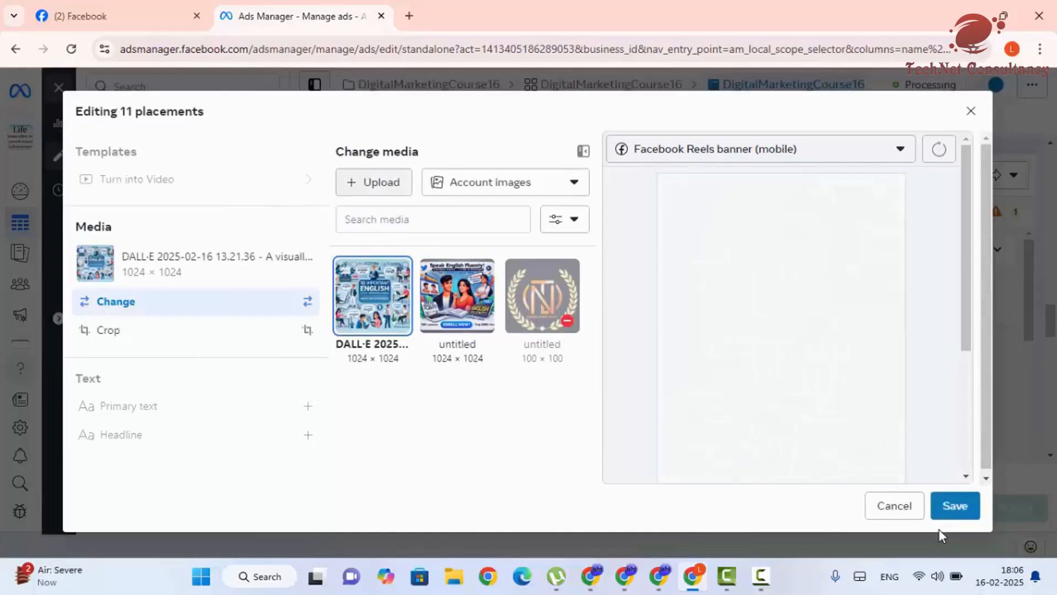
click(918, 510)
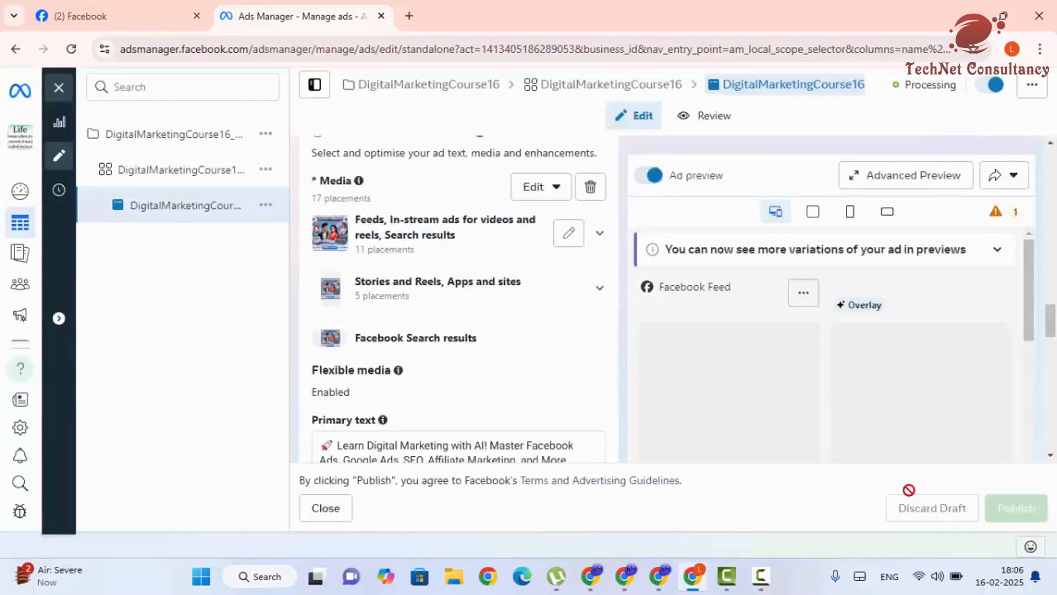
- Reopen the Feeds media editor, browse the placement previews, and cancel unchanged
click(564, 238)
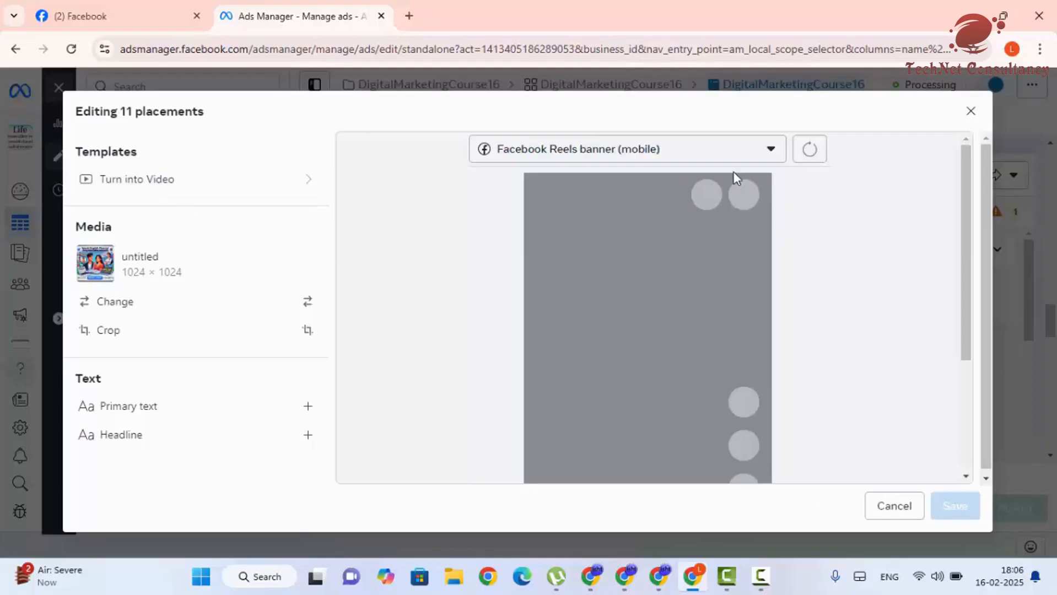
click(689, 147)
scroll(598, 388, down, 3)
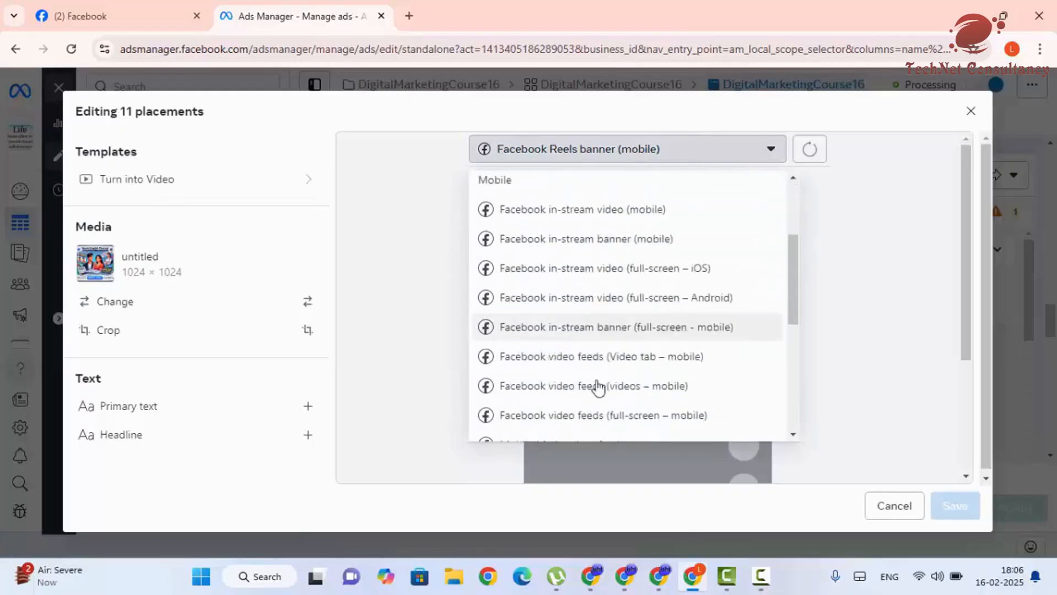
scroll(598, 387, up, 3)
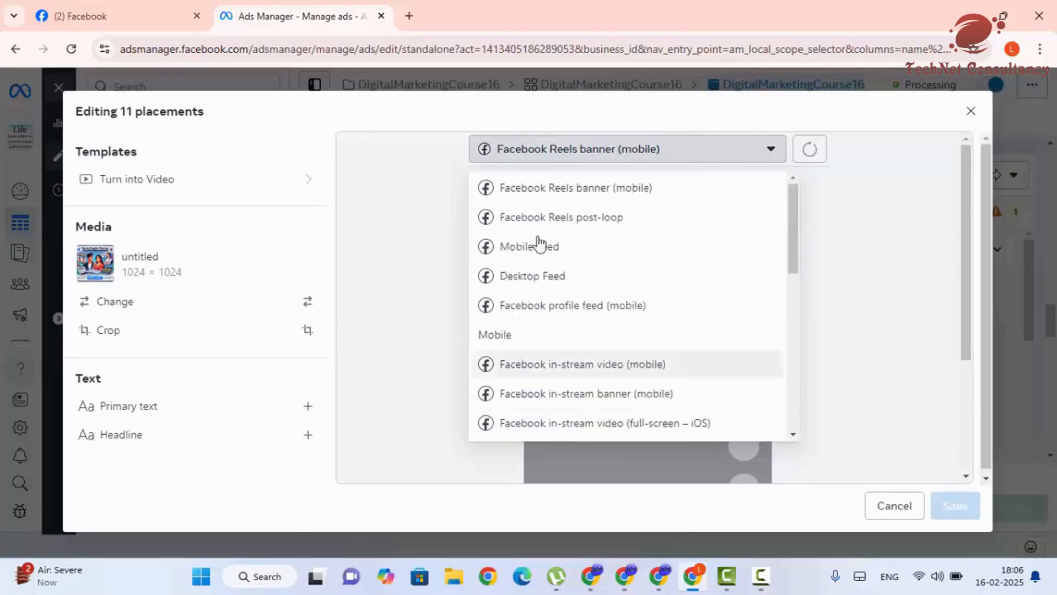
click(894, 506)
- Change the call to action from Apply now to Learn more and publish the ad
scroll(533, 307, down, 4)
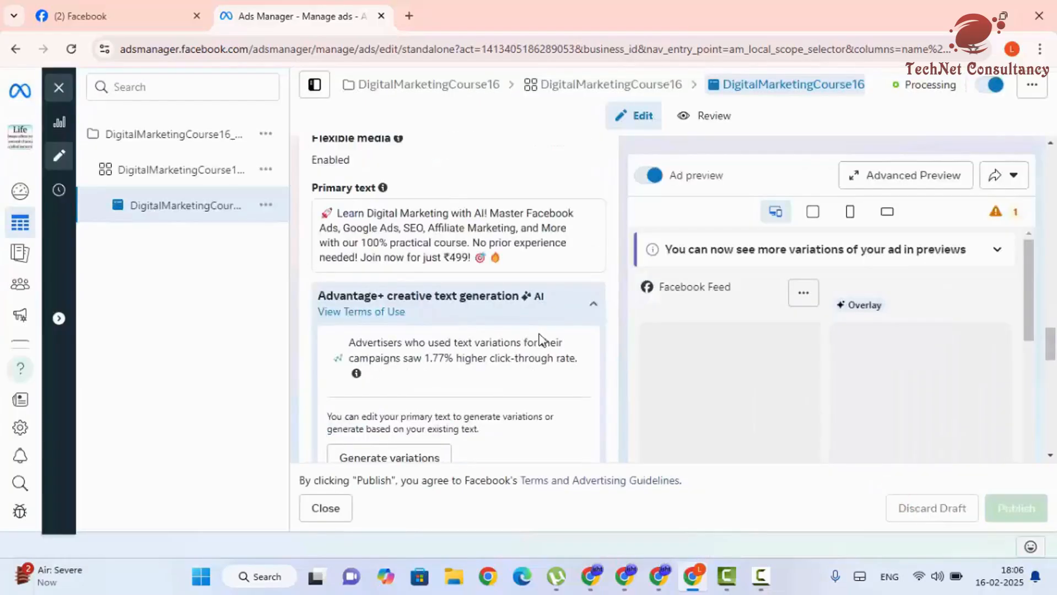
scroll(384, 314, down, 2)
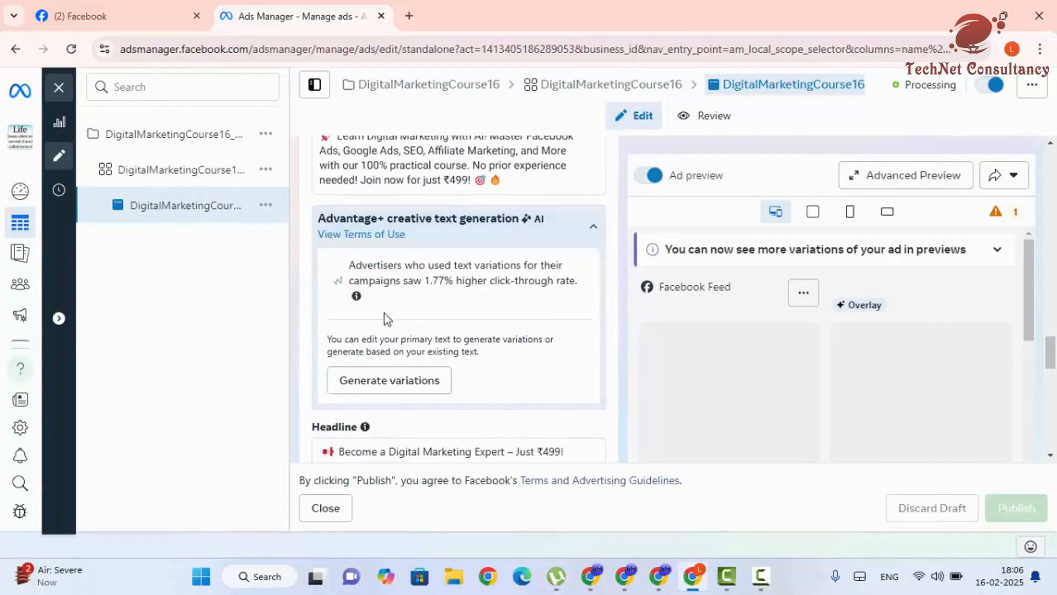
scroll(382, 357, down, 1)
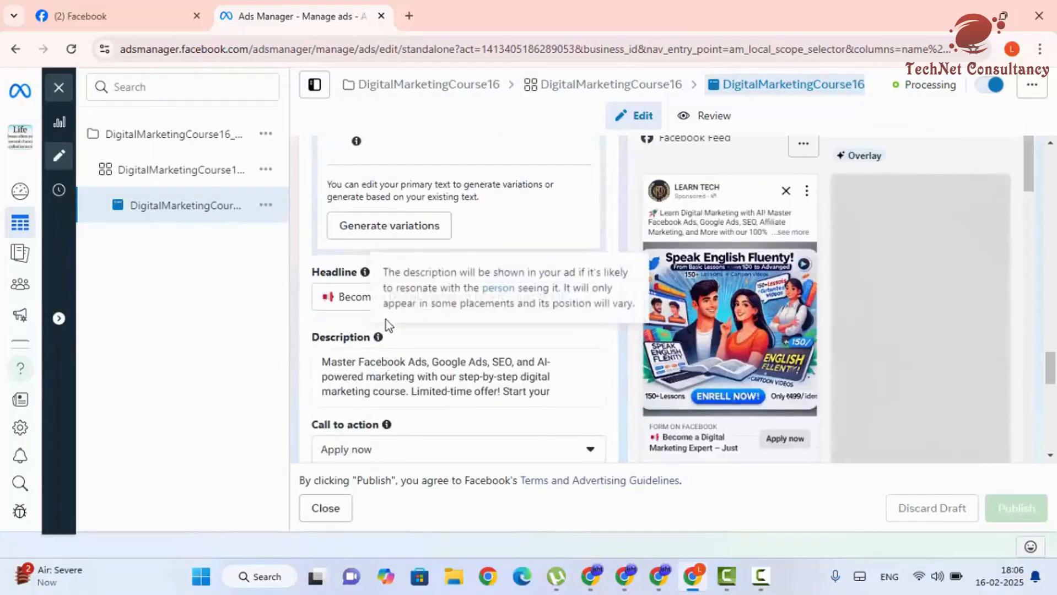
scroll(385, 358, down, 3)
scroll(385, 380, down, 2)
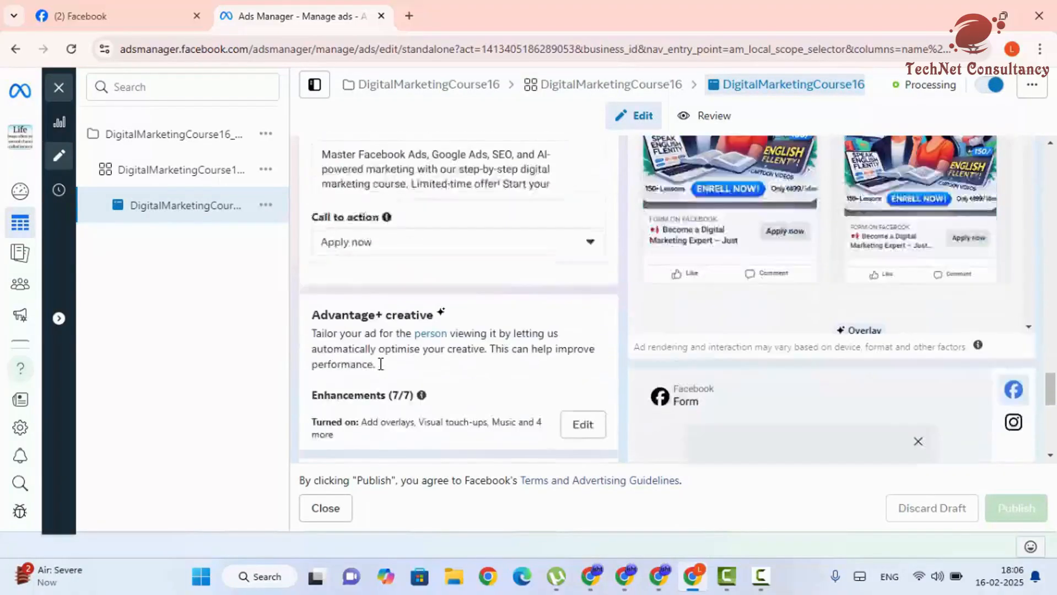
click(355, 220)
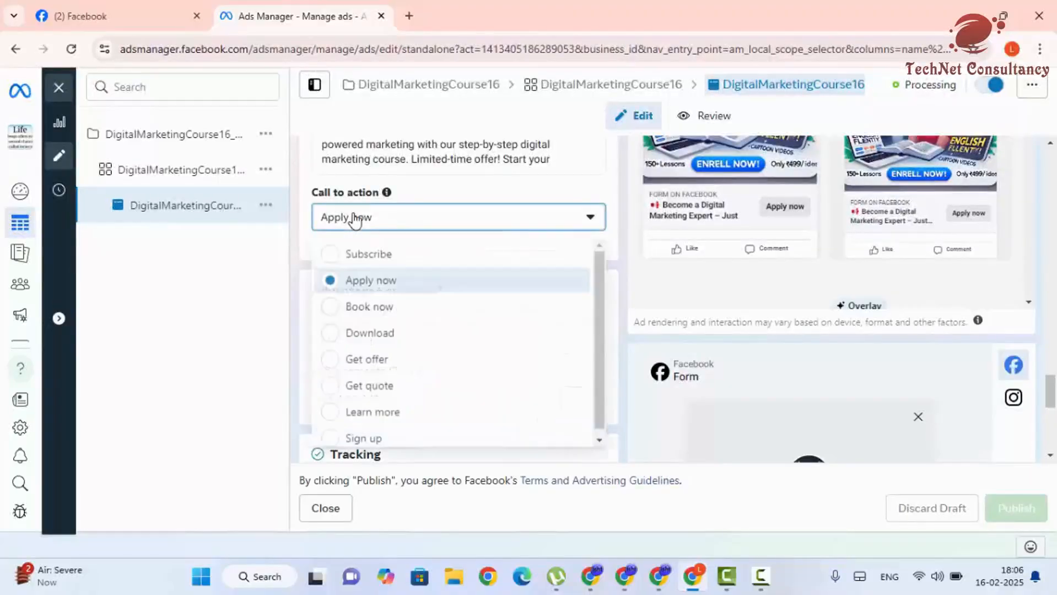
click(377, 412)
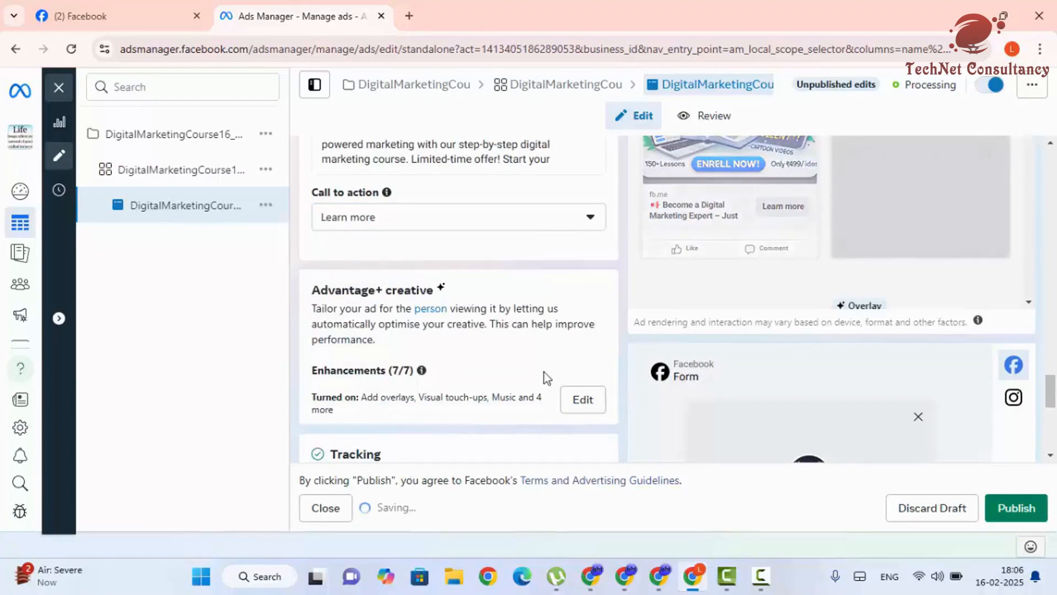
scroll(481, 390, down, 5)
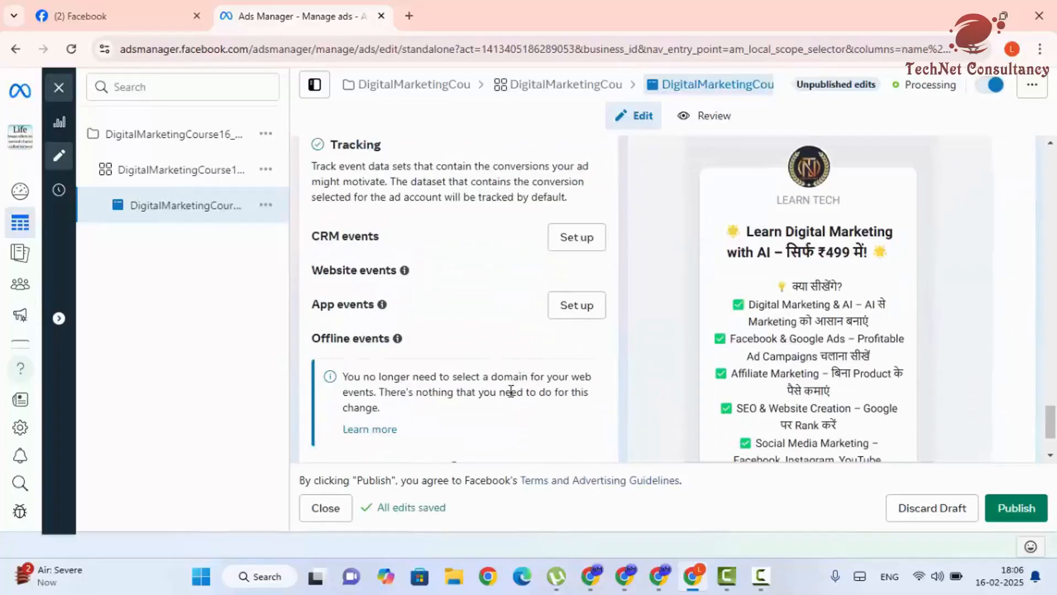
click(1006, 515)
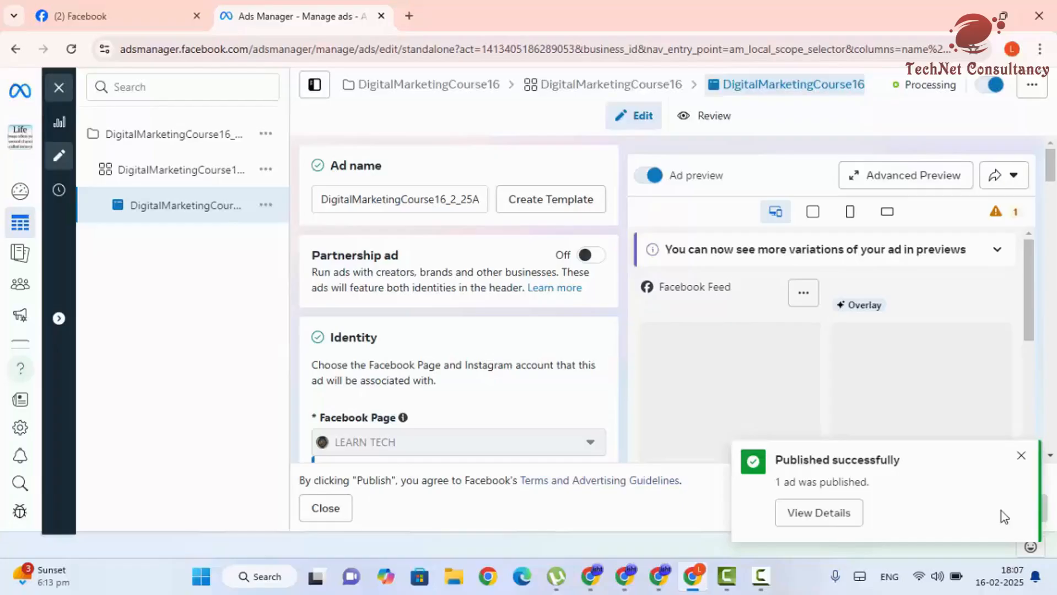
click(1021, 456)
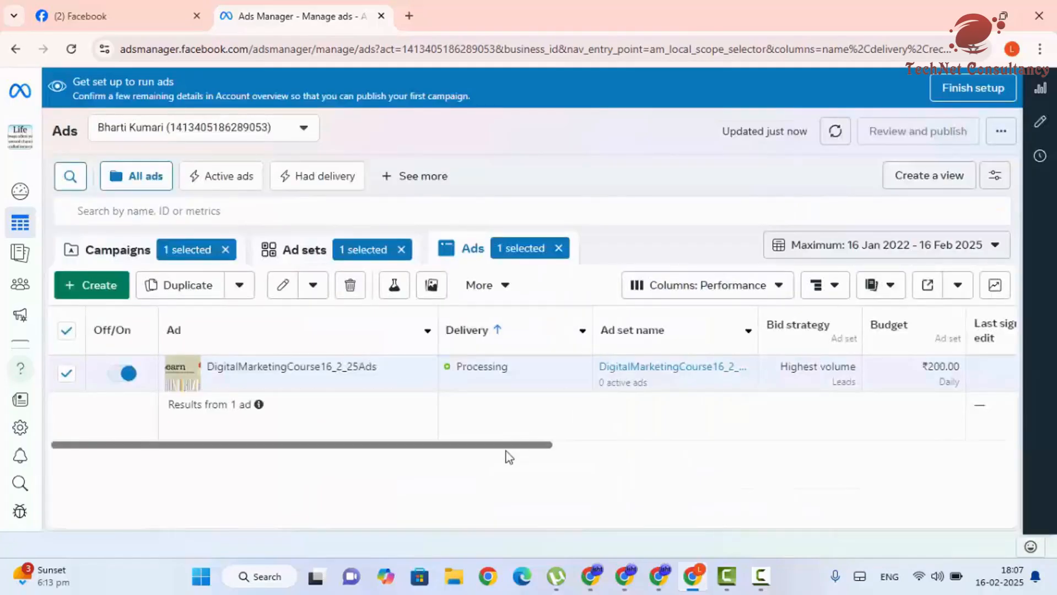
- Scroll the ads table and set the reporting date range to Today
drag(540, 444, 481, 443)
scroll(855, 259, down, 1)
click(855, 255)
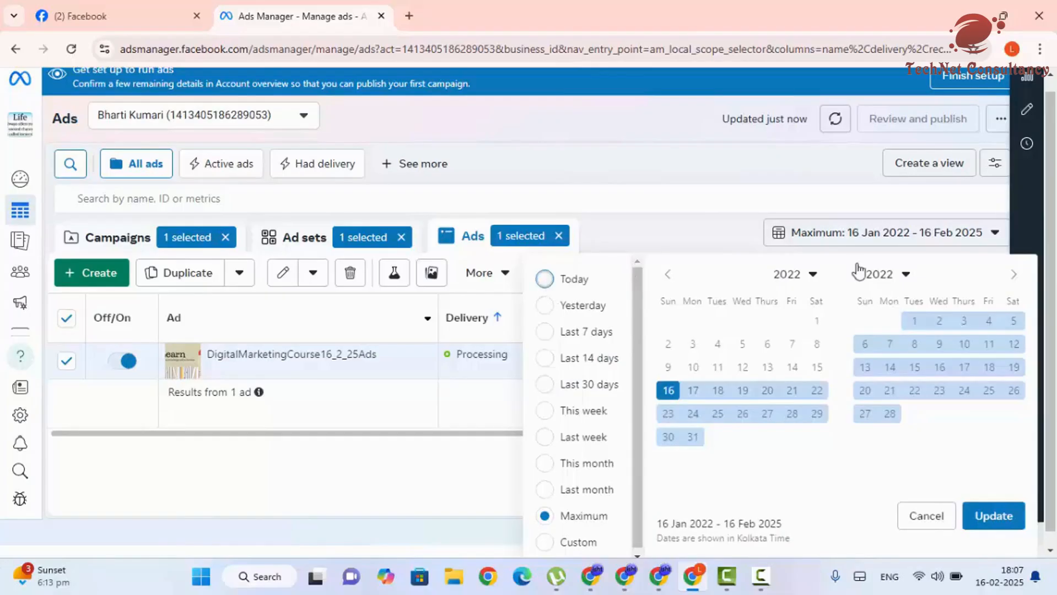
click(854, 237)
click(841, 253)
click(545, 278)
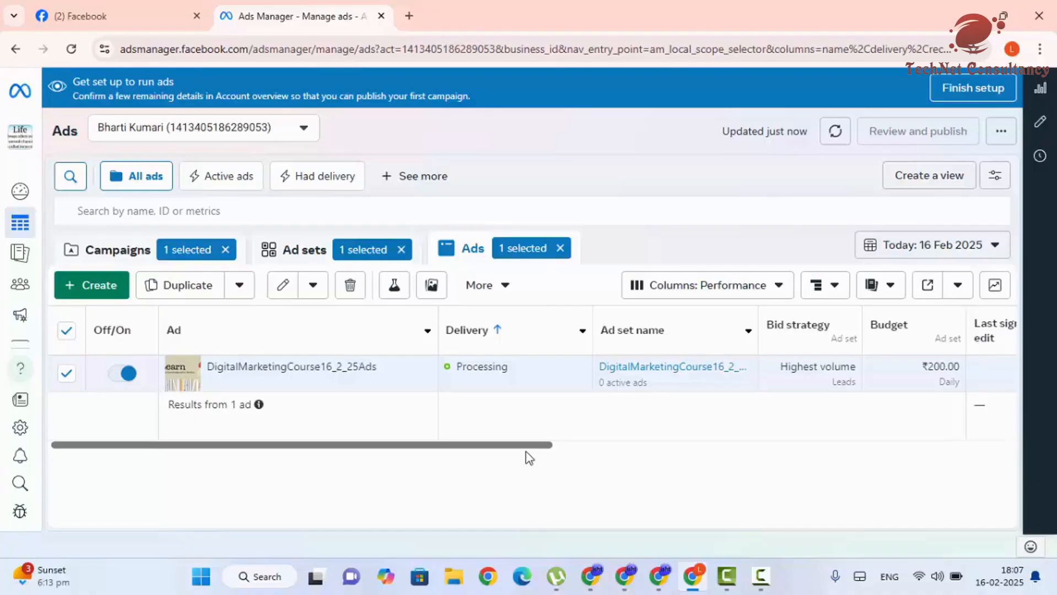
- Switch the reporting range to Last 7 days (9–15 Feb 2025) and scroll to the Budget columns
click(869, 243)
click(558, 322)
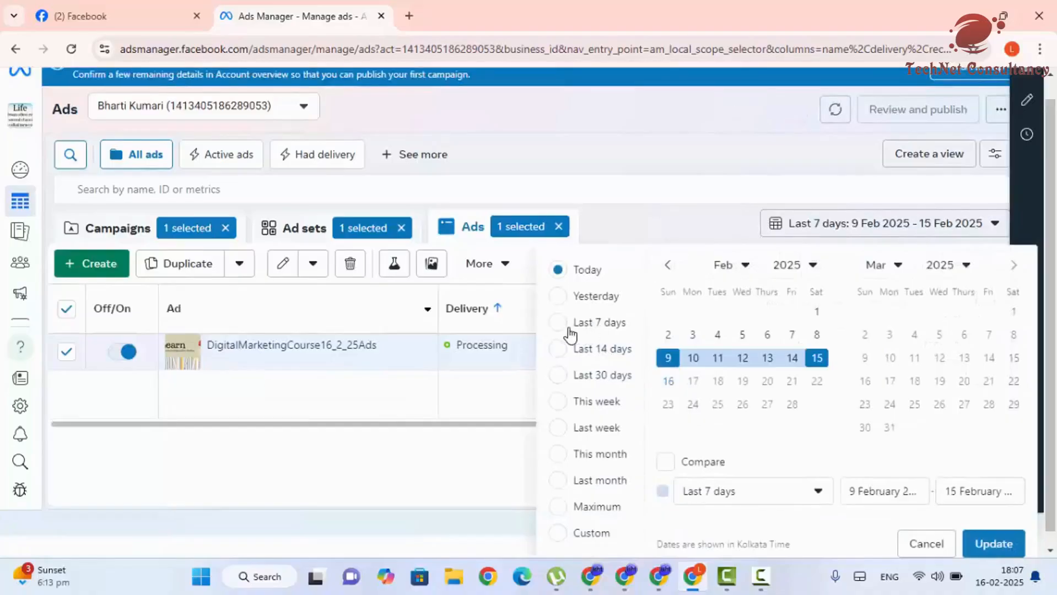
click(994, 544)
click(913, 246)
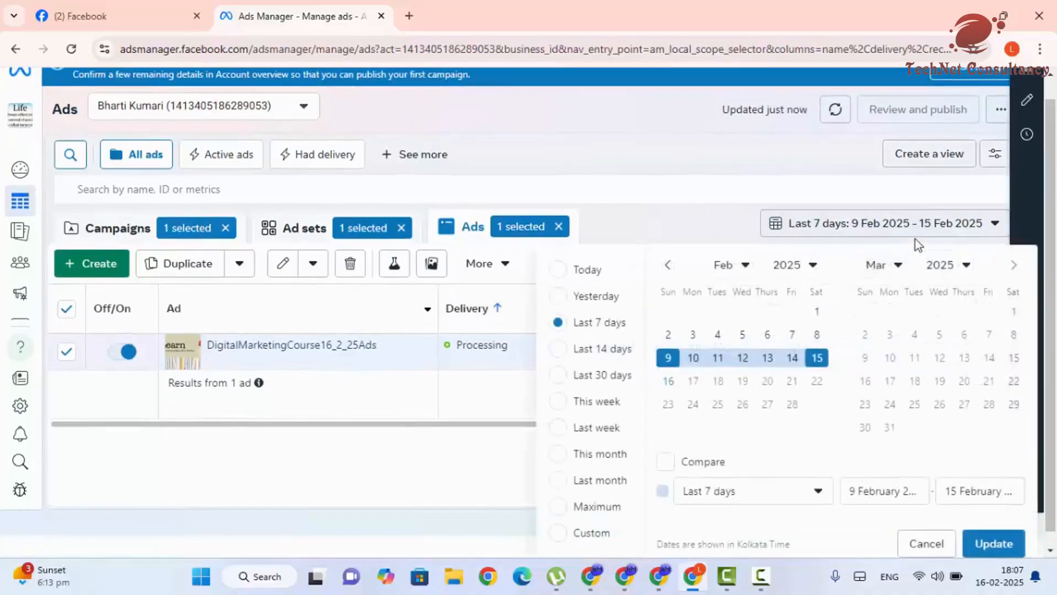
click(650, 207)
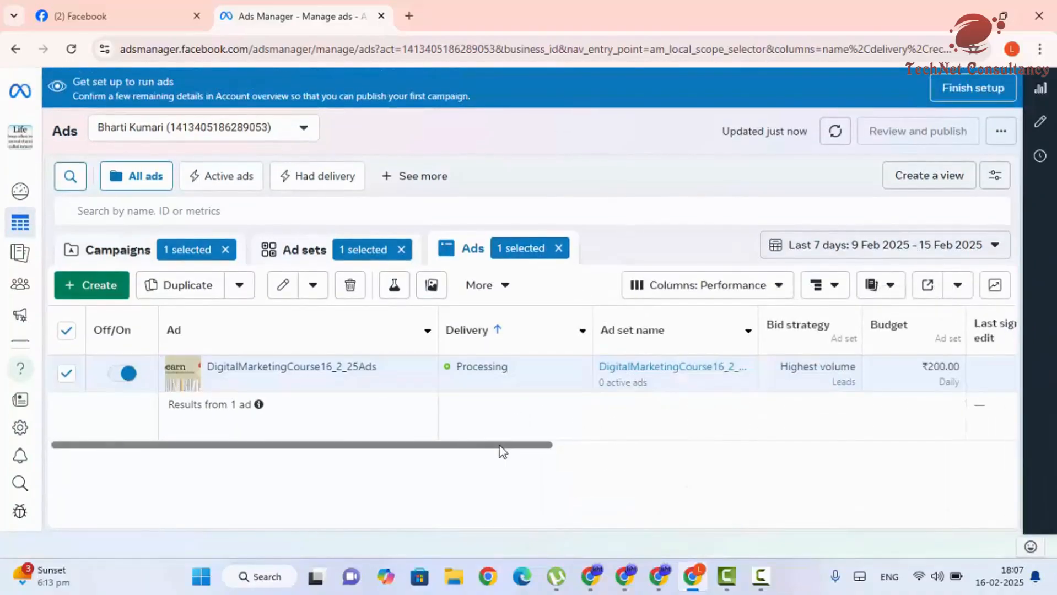
drag(497, 446, 337, 455)
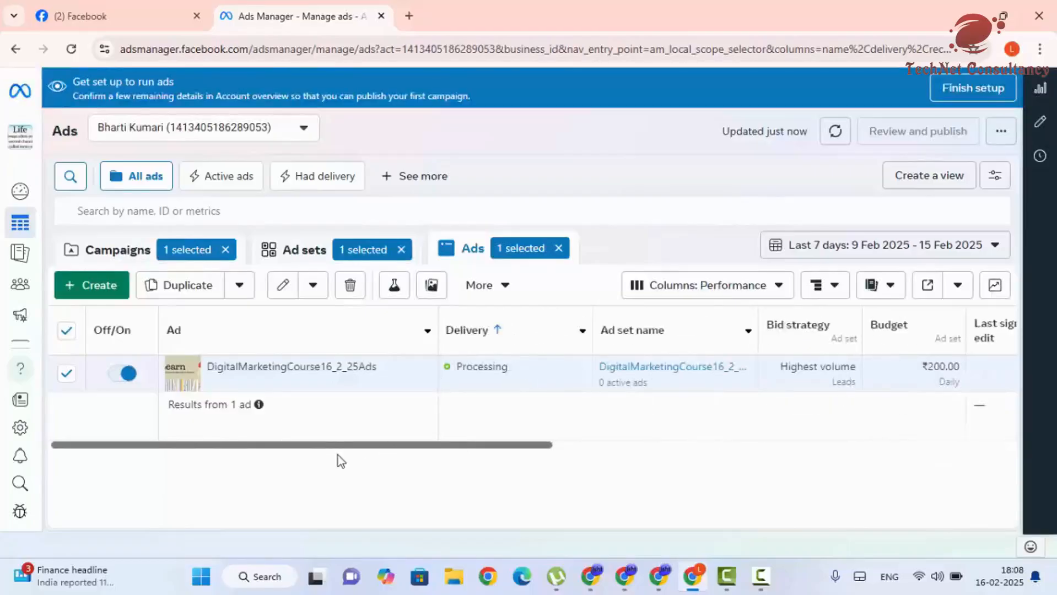